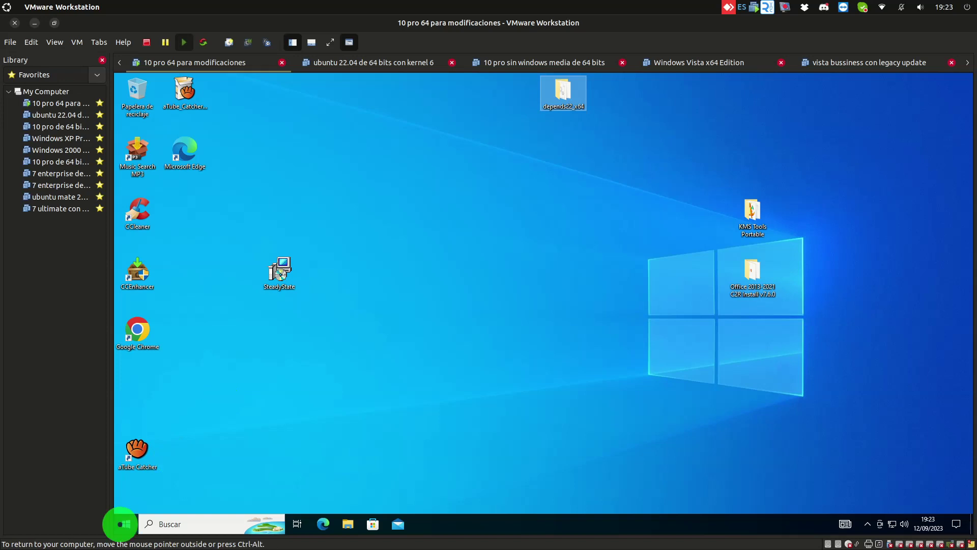
Open the Familia y otros usuarios page of the account settings in the Windows 10 virtual machine
left_click(137, 524)
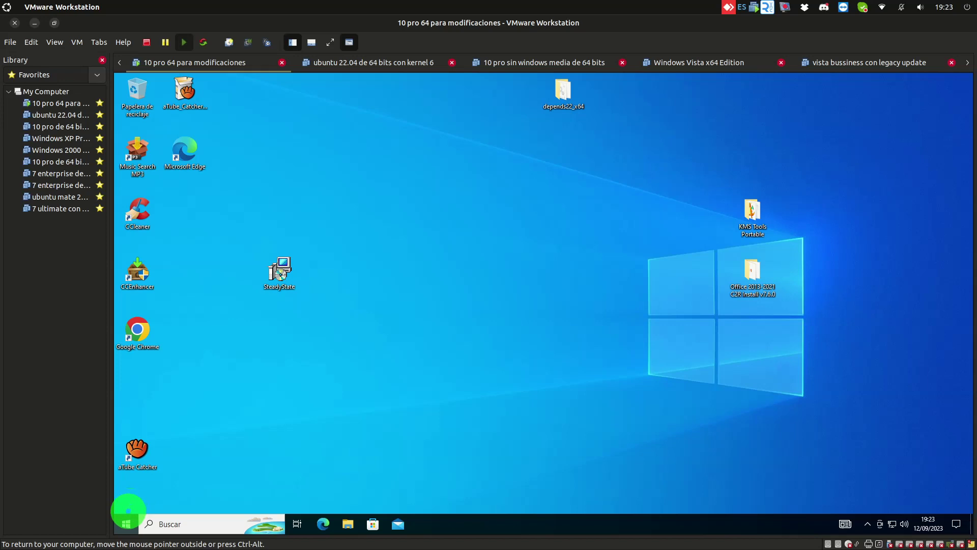
left_click(126, 521)
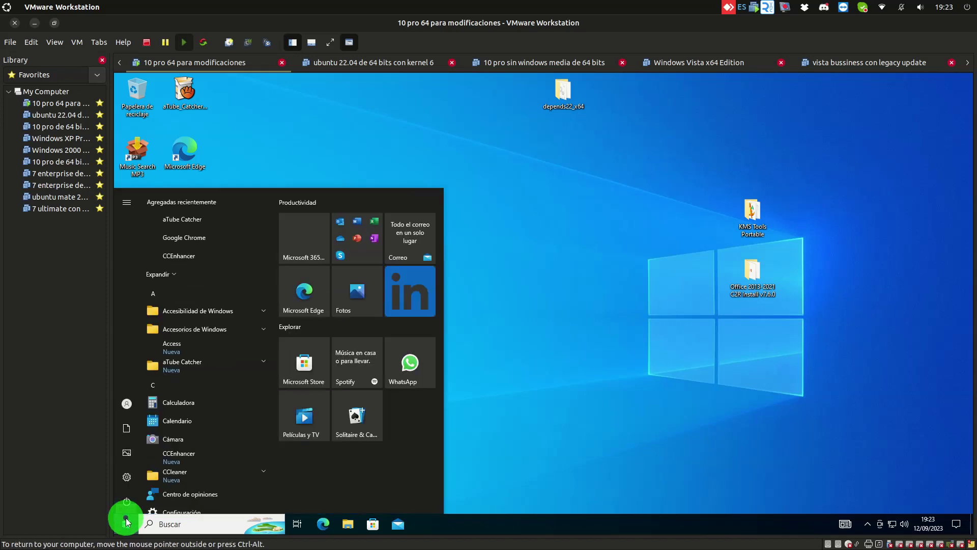
left_click(127, 476)
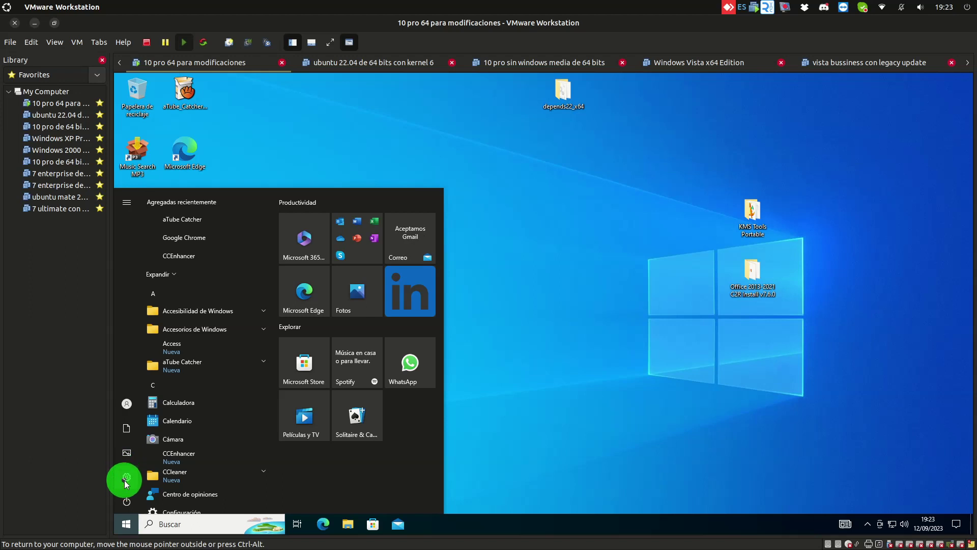
mouse_move(126, 482)
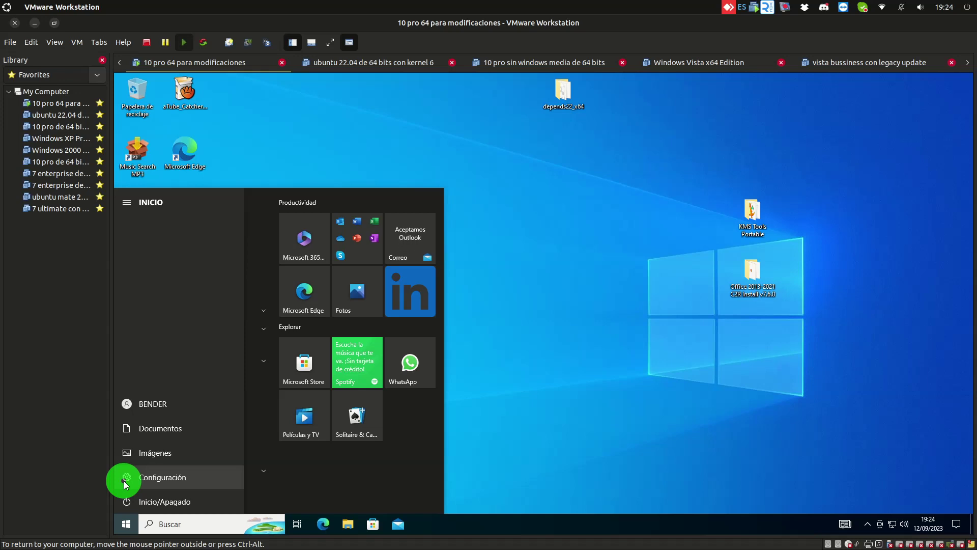
left_click(125, 482)
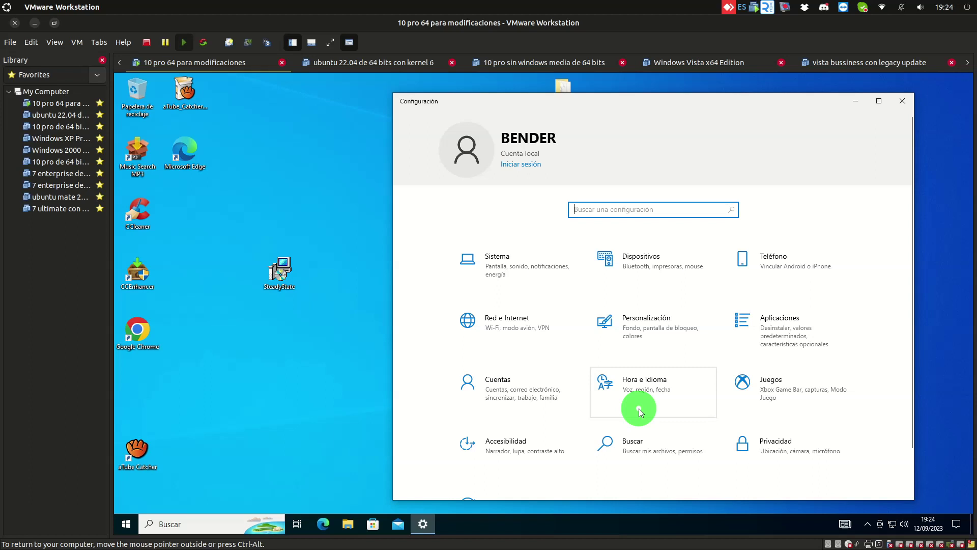
left_click(539, 396)
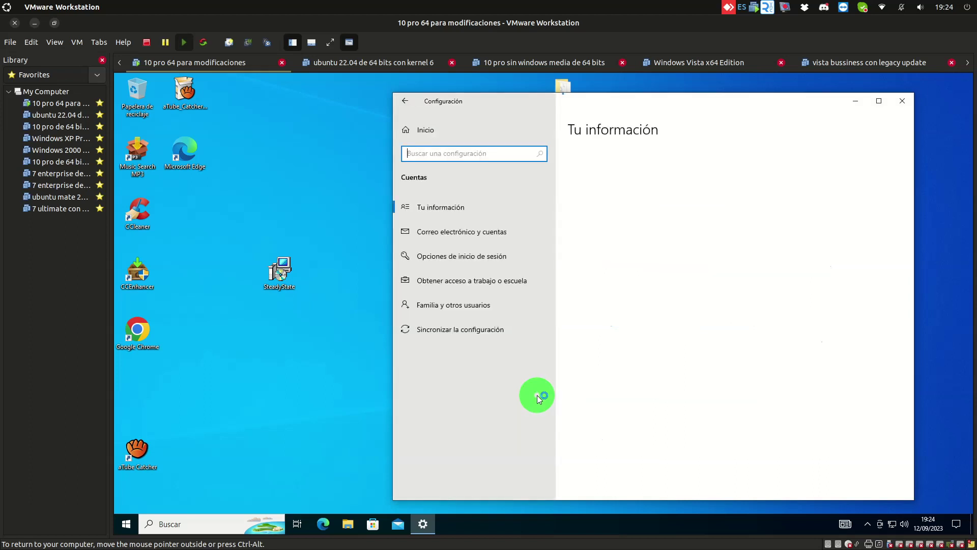
left_click(517, 310)
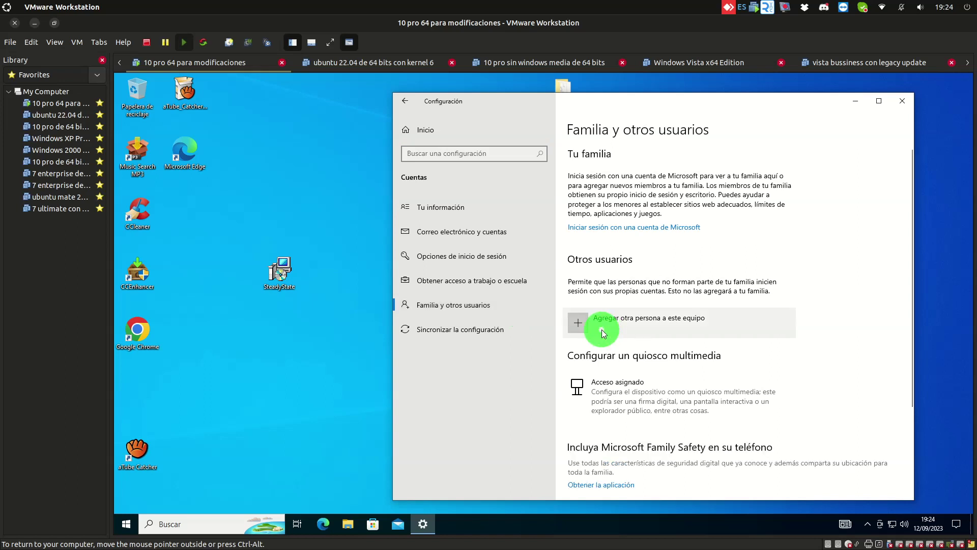
Add another person to this PC as a local user without a Microsoft account, entering a first name as username and no password
left_click(597, 338)
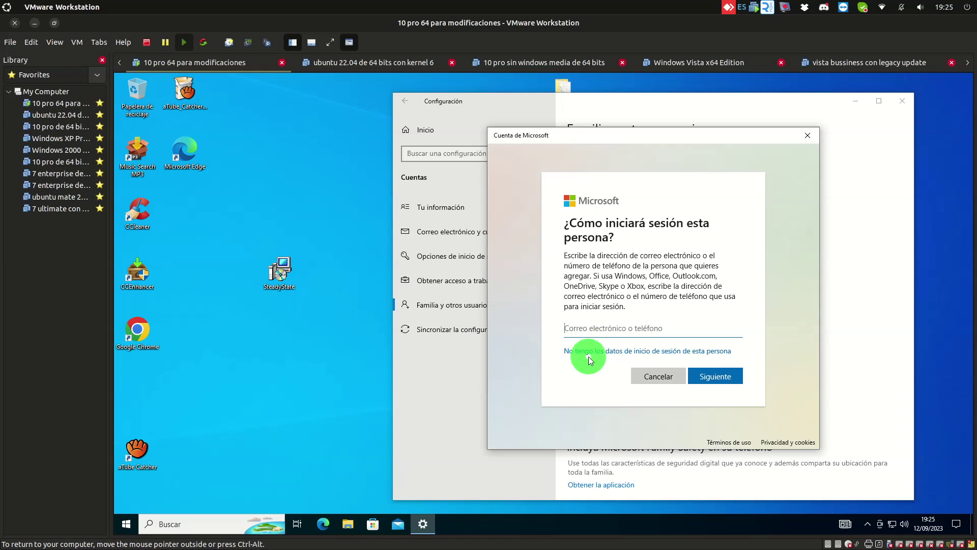
left_click(592, 356)
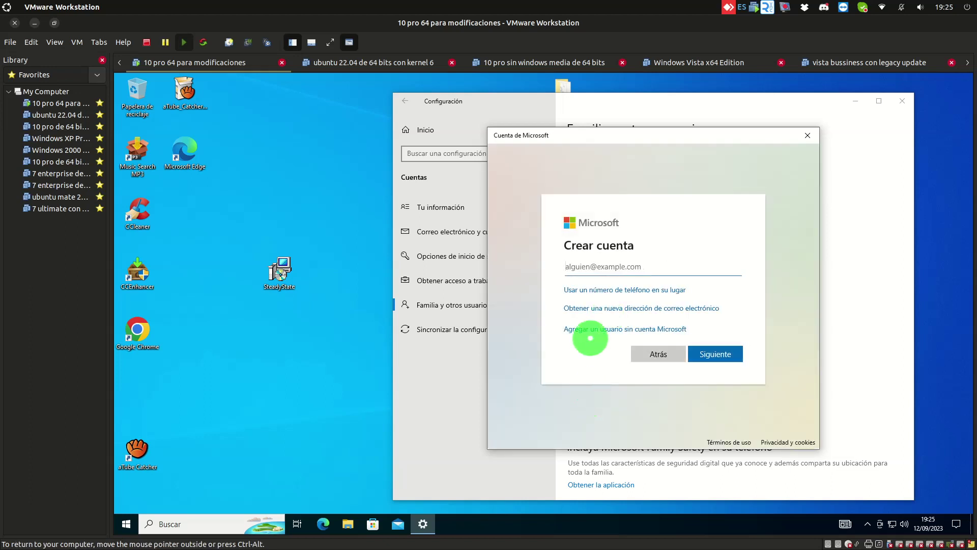
left_click(597, 331)
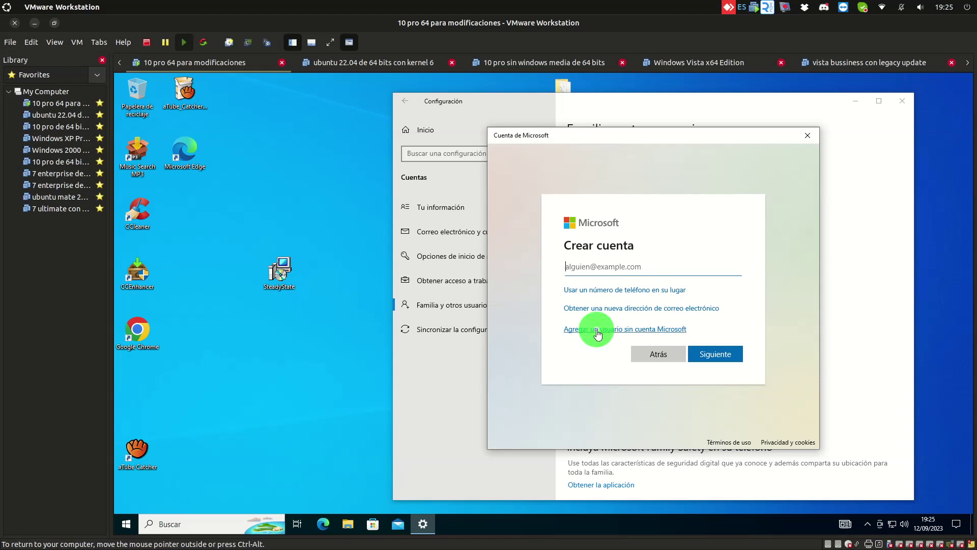
left_click(597, 331)
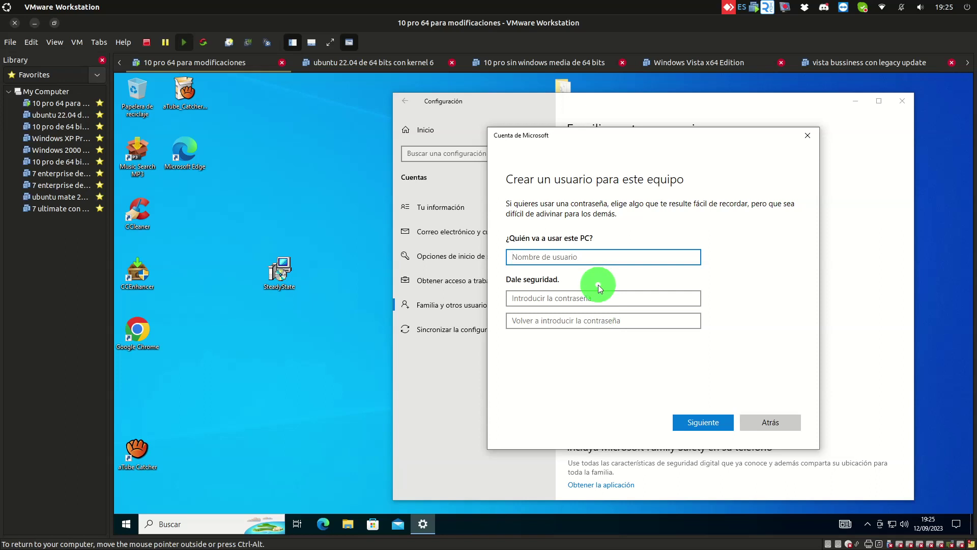
type("Pedro")
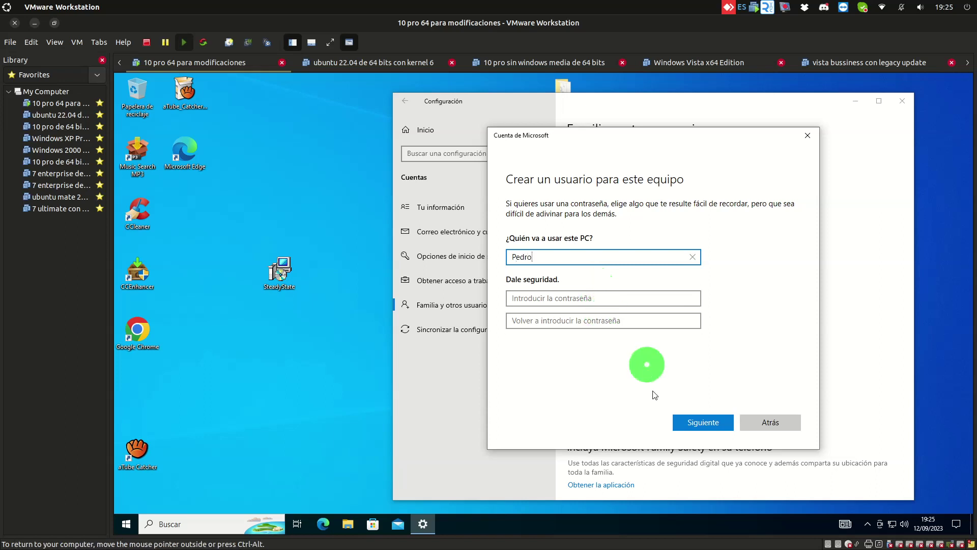
left_click(705, 423)
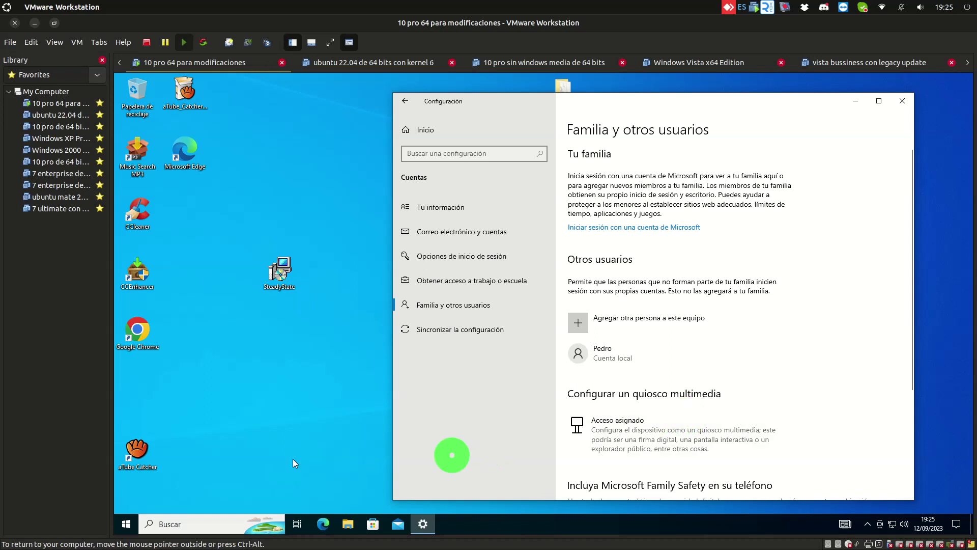
Sign out of the current Windows account and sign in with the newly created local user
left_click(127, 524)
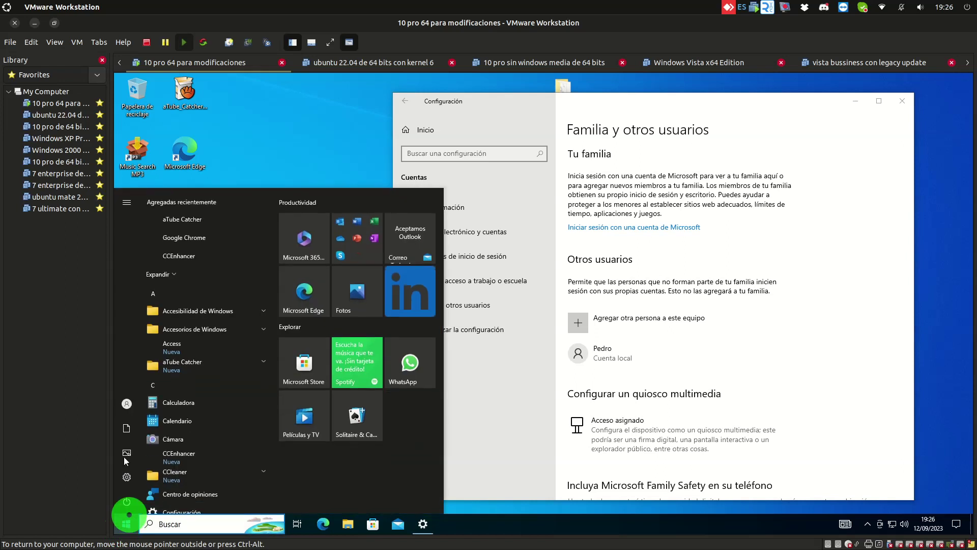
left_click(127, 404)
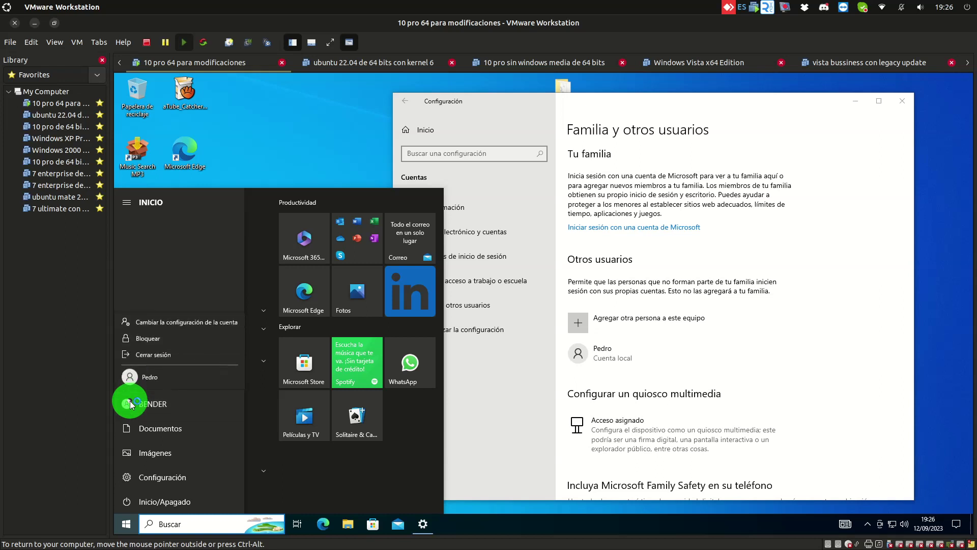
left_click(153, 359)
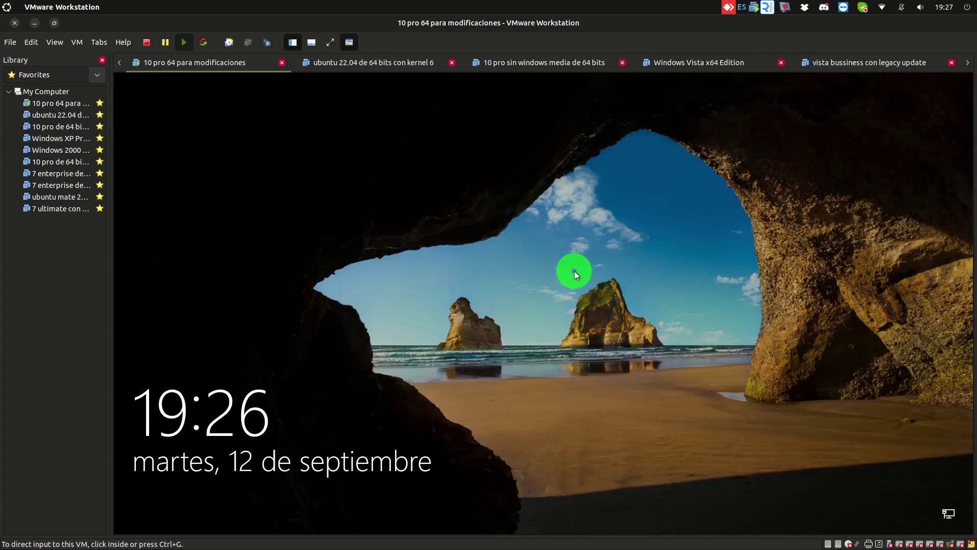
left_click(575, 283)
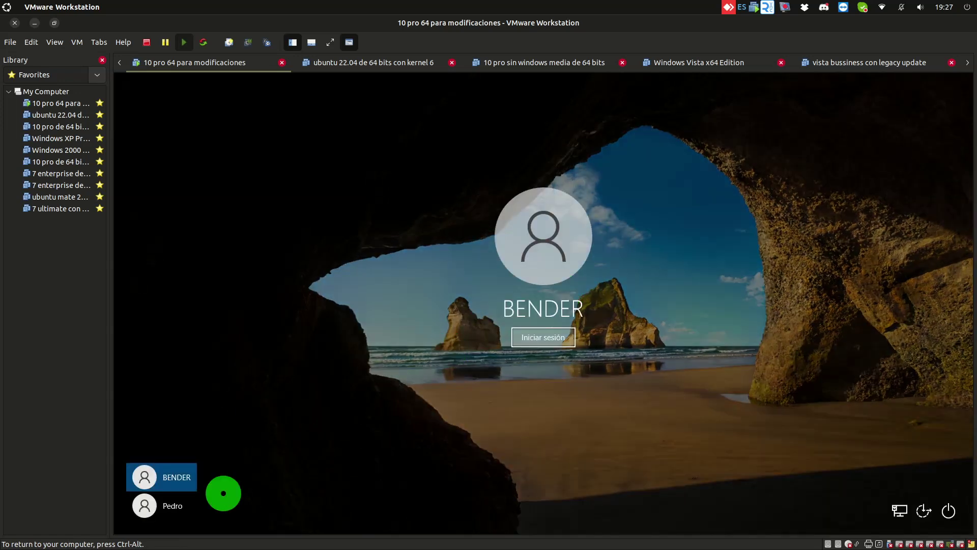
left_click(188, 506)
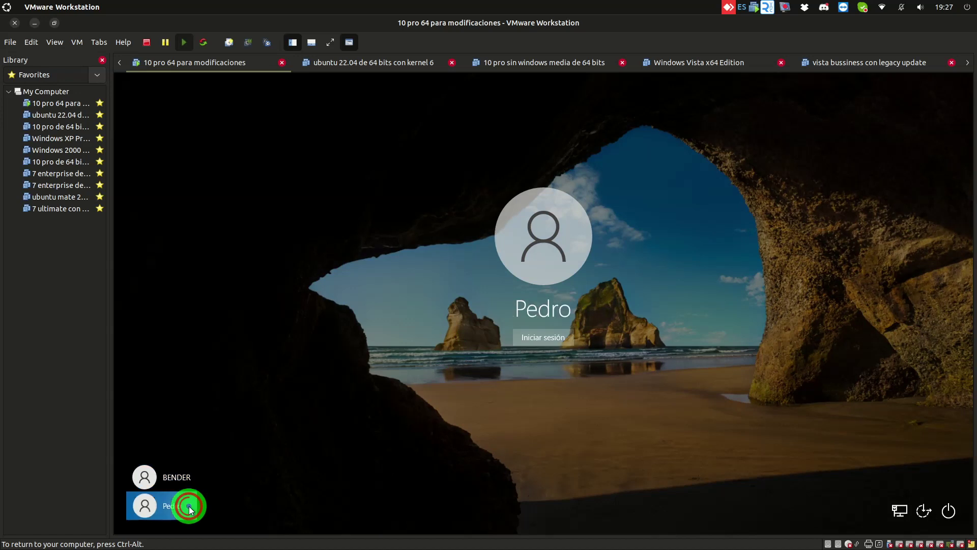
left_click(564, 338)
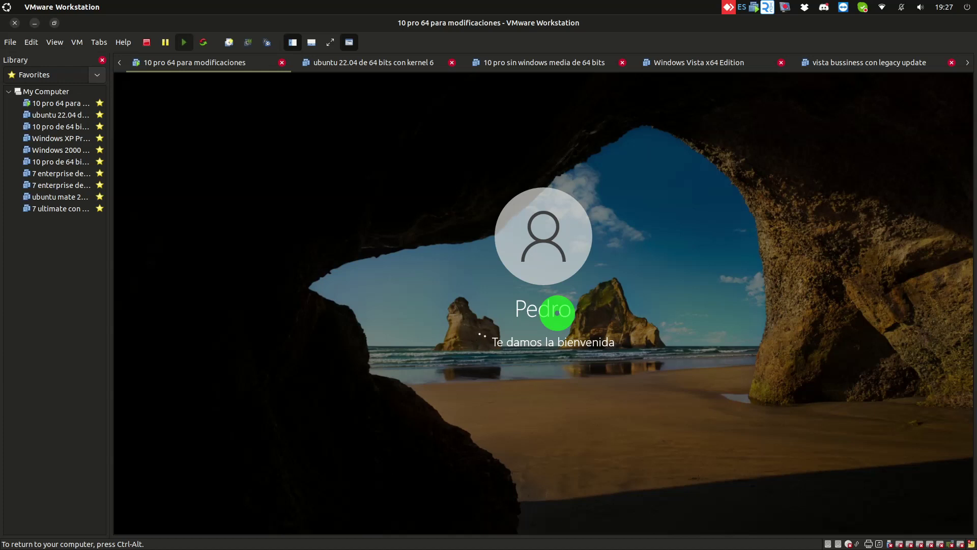
left_click(557, 313)
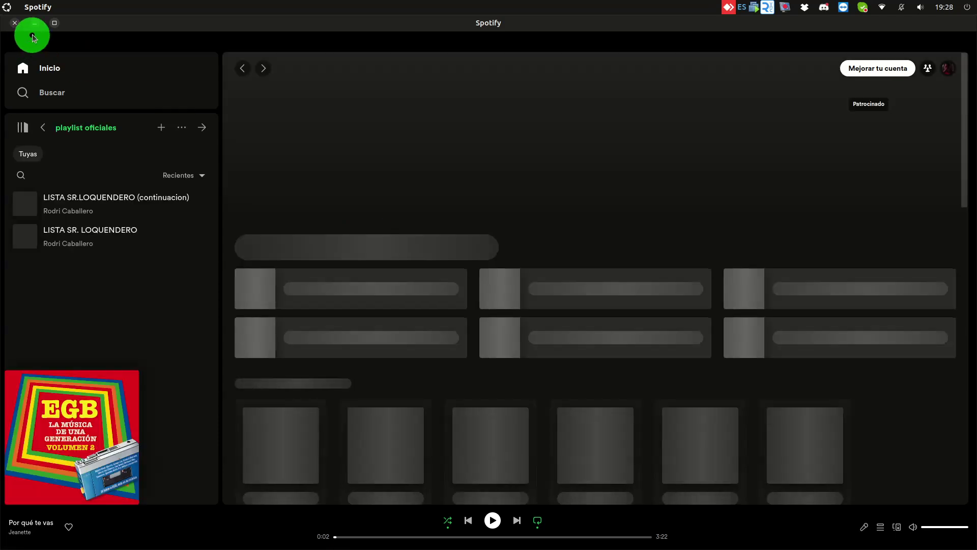
Dismiss the Spotify window each time it covers the screen and return to the virtual machine in VMware Workstation
left_click(35, 24)
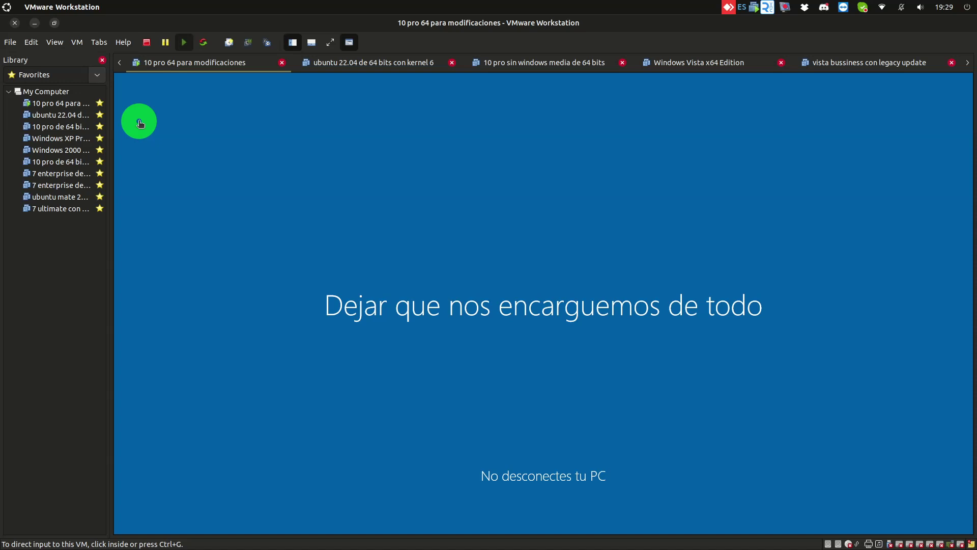
left_click(426, 263)
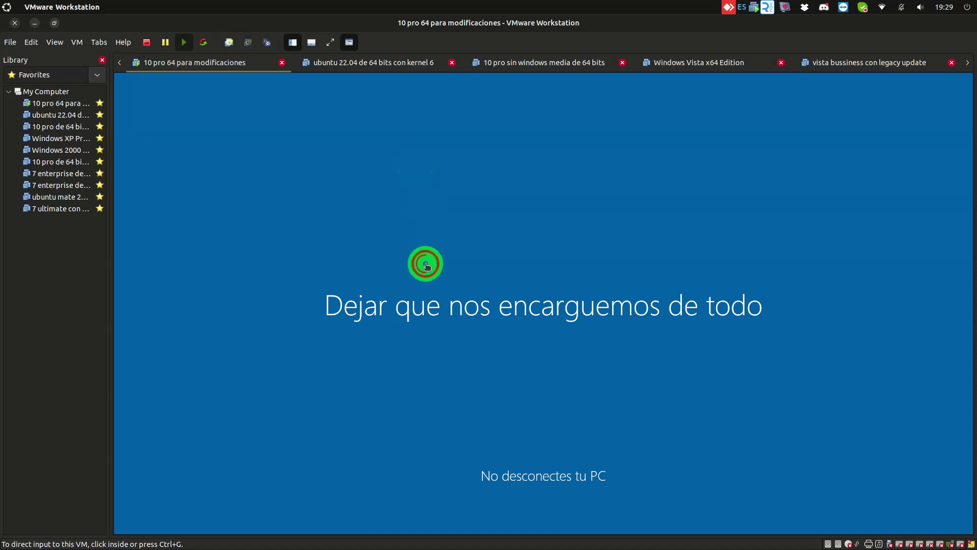
left_click(412, 255)
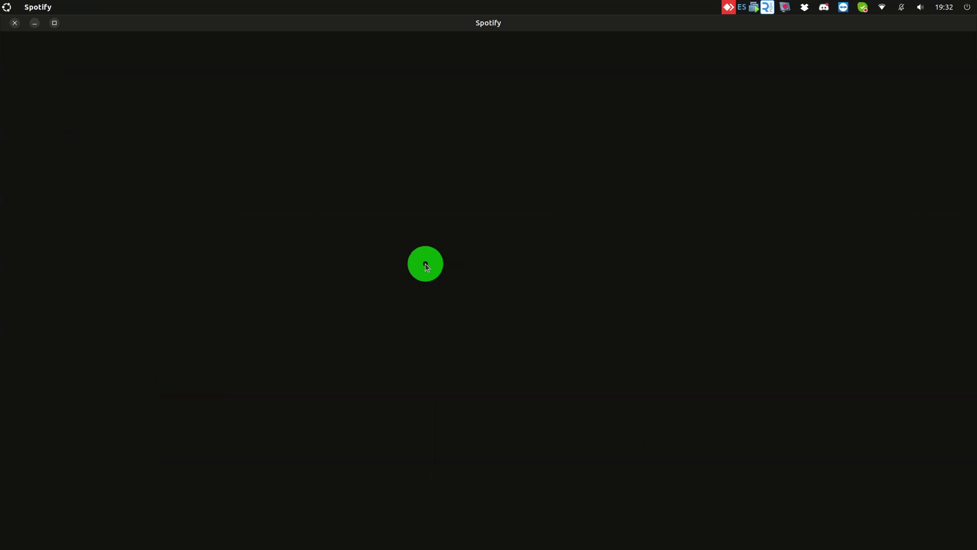
left_click(17, 23)
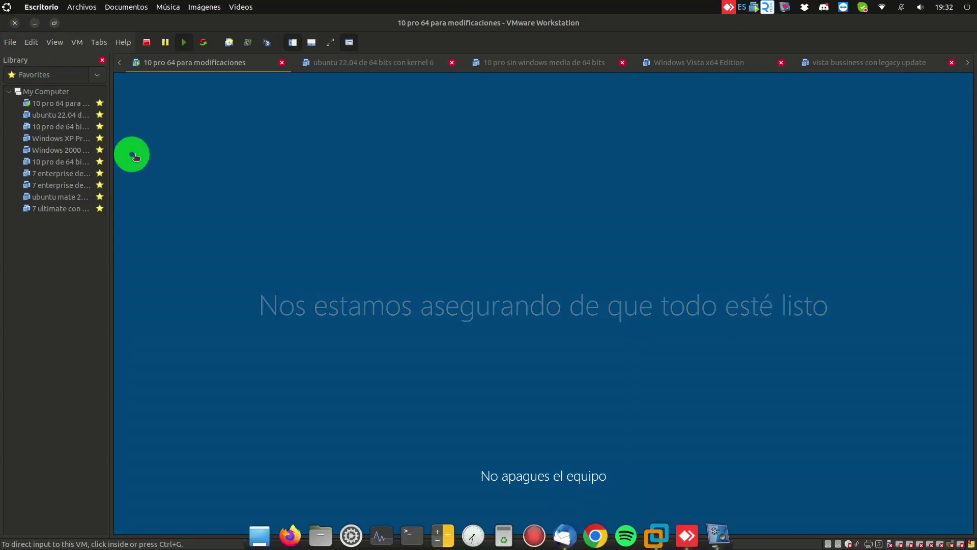
left_click(168, 168)
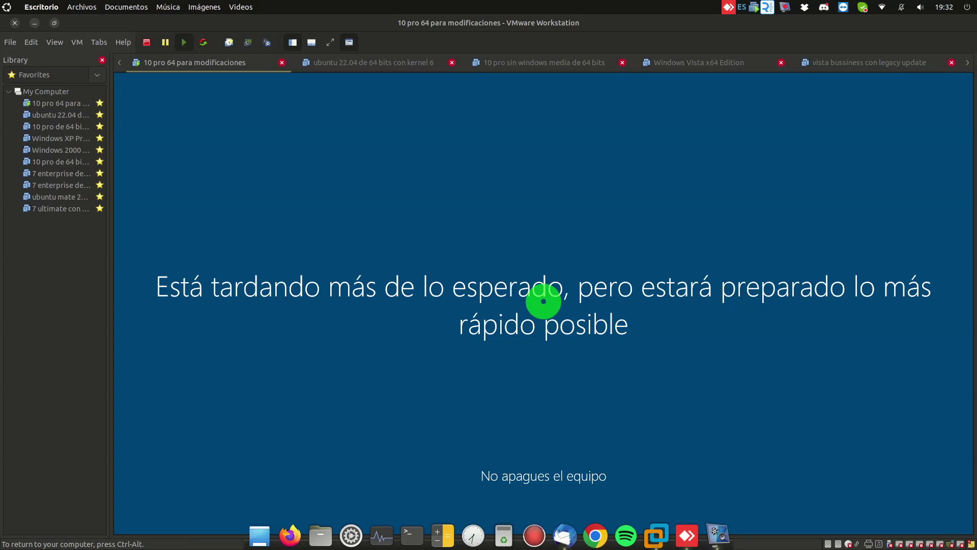
key("ctrl+alt")
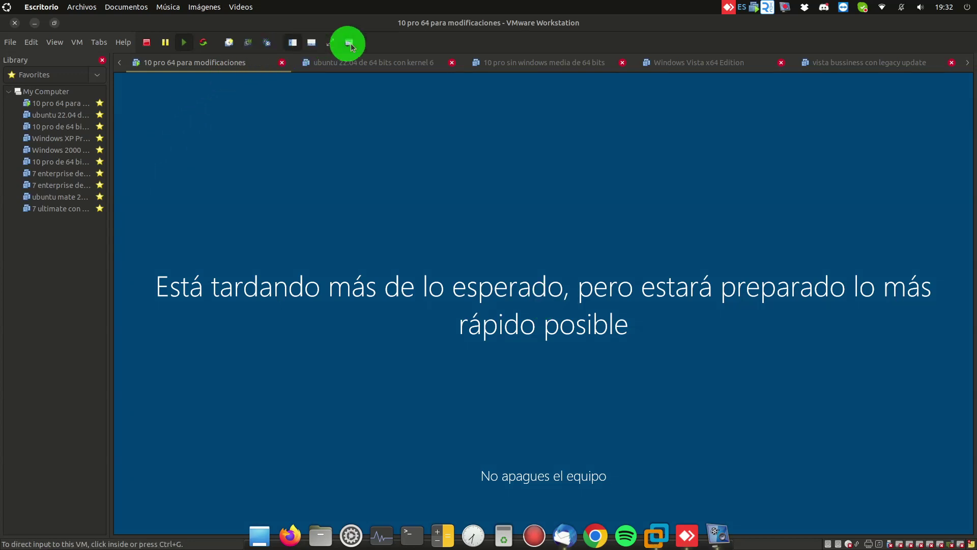
left_click(398, 46)
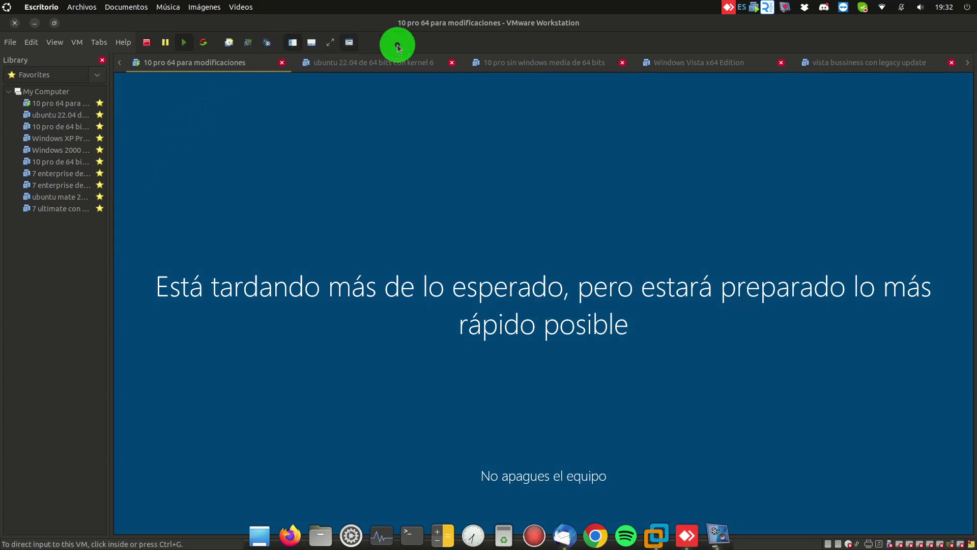
left_click(407, 34)
Accept the first sign-in privacy options: location, required and optional diagnostic data, handwriting and typing improvement, and personalized experiences
left_click(415, 217)
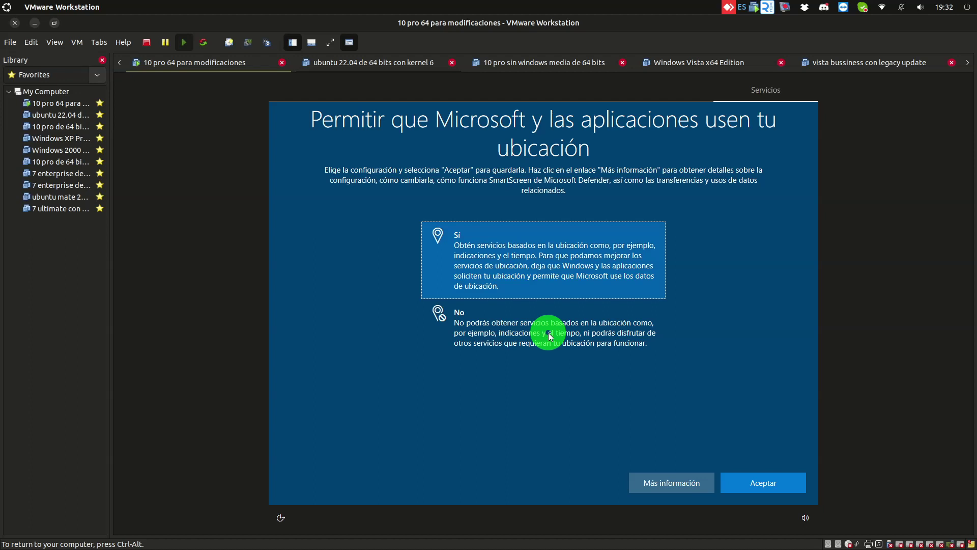
key("Return")
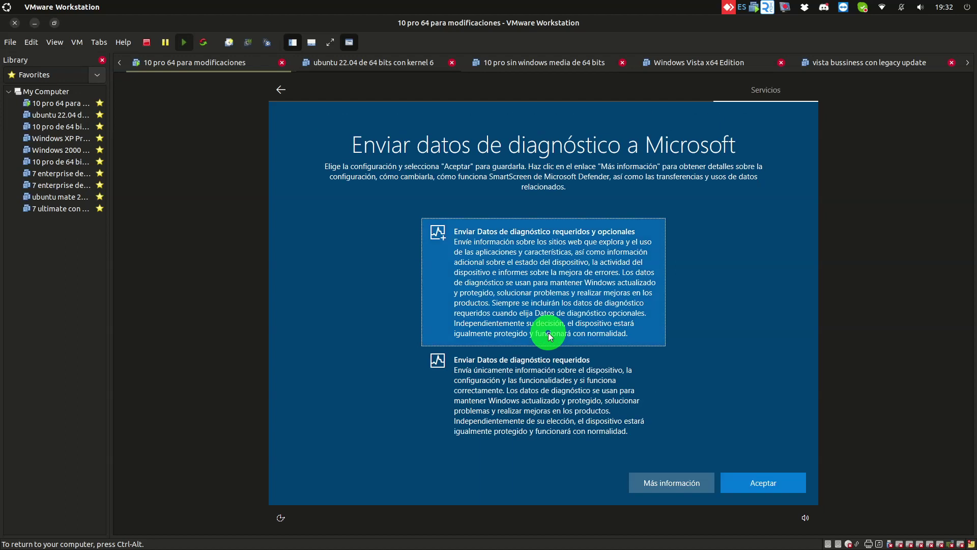
key("Return")
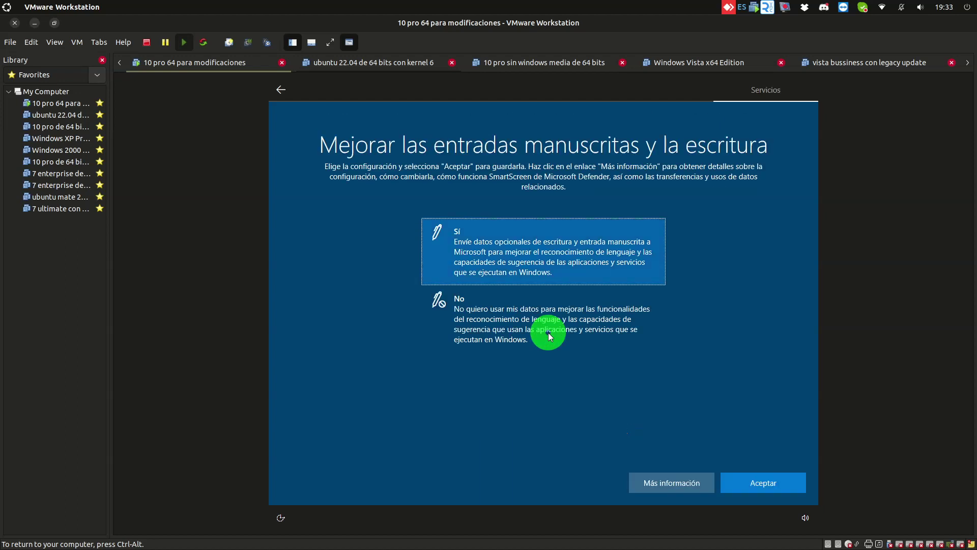
key("Return")
key("Return")
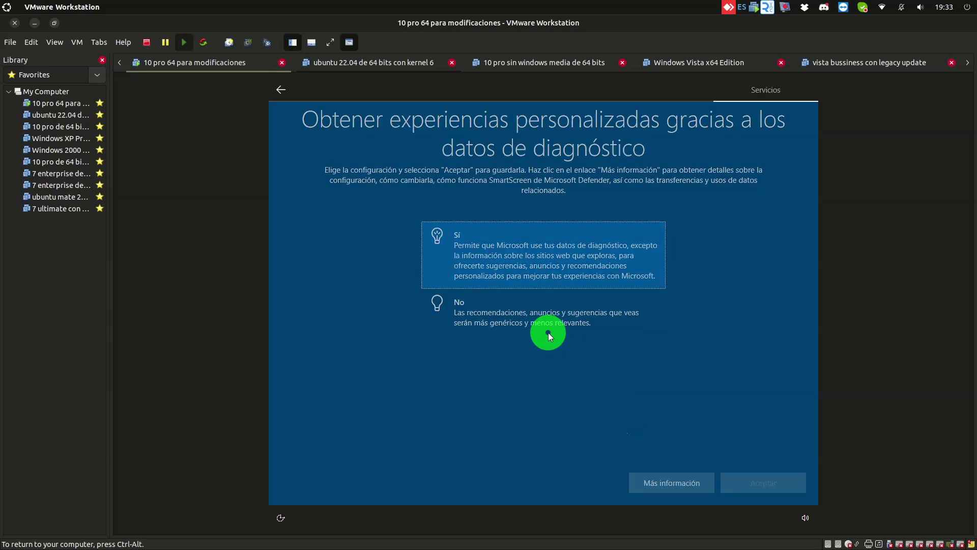
key("Return")
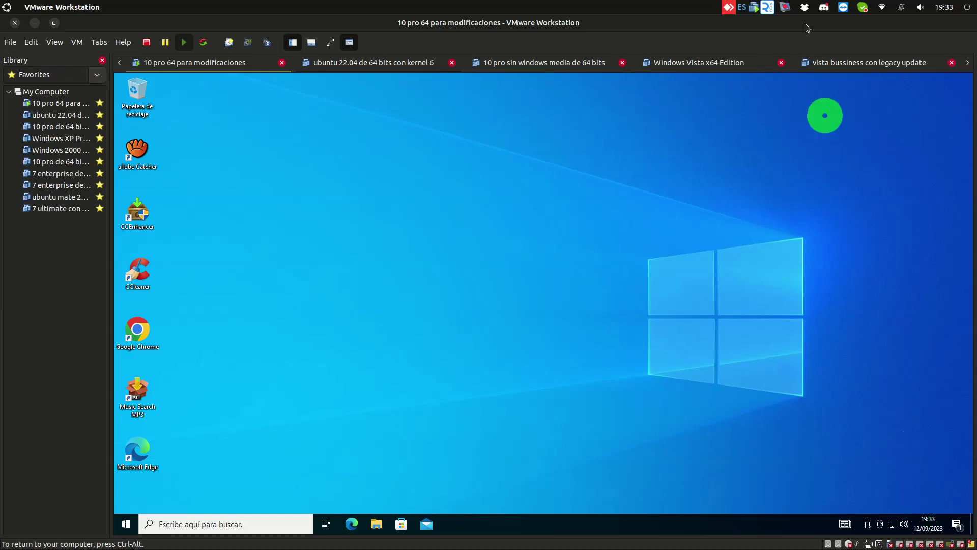
Turn on the Ampliación magnifier of vokoscreenNG and use it on the date and time in the Windows taskbar
left_click(787, 7)
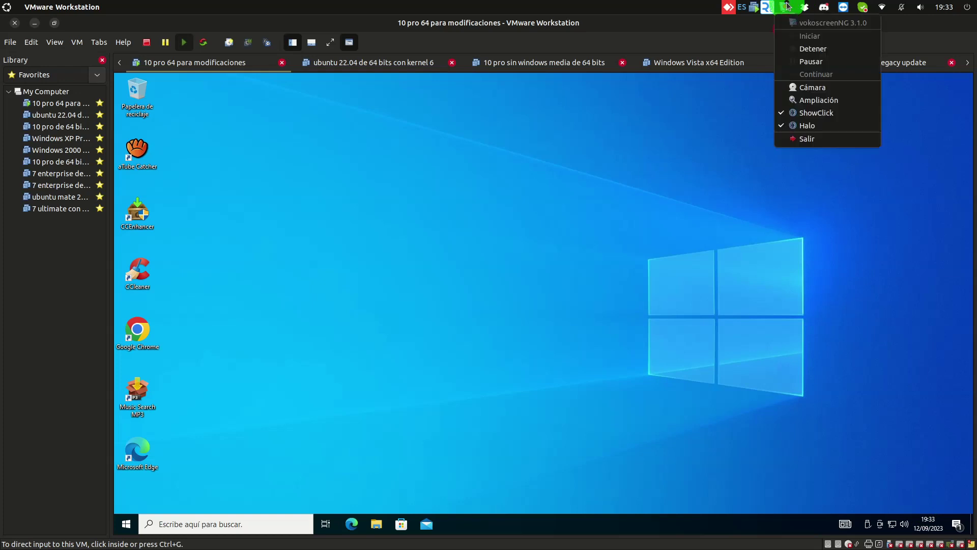
left_click(784, 106)
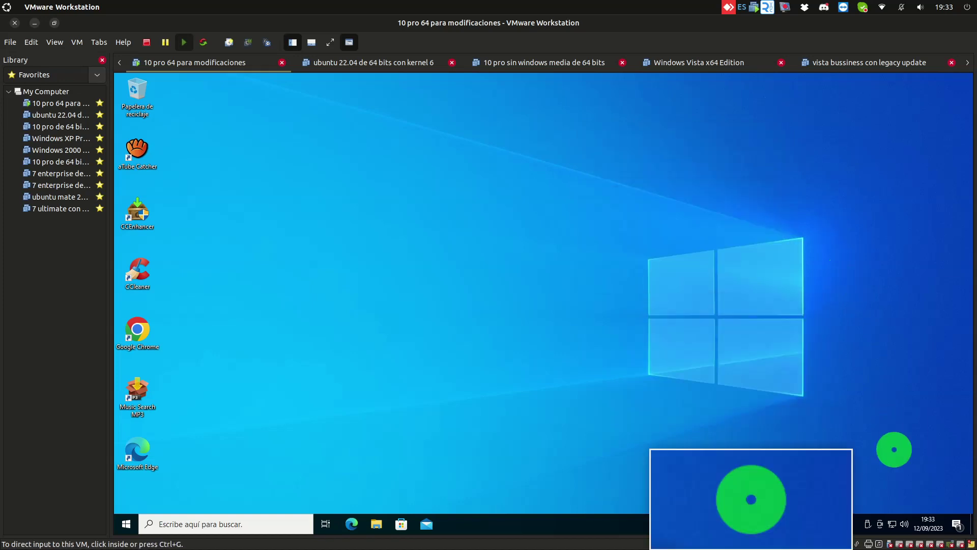
left_click(929, 522)
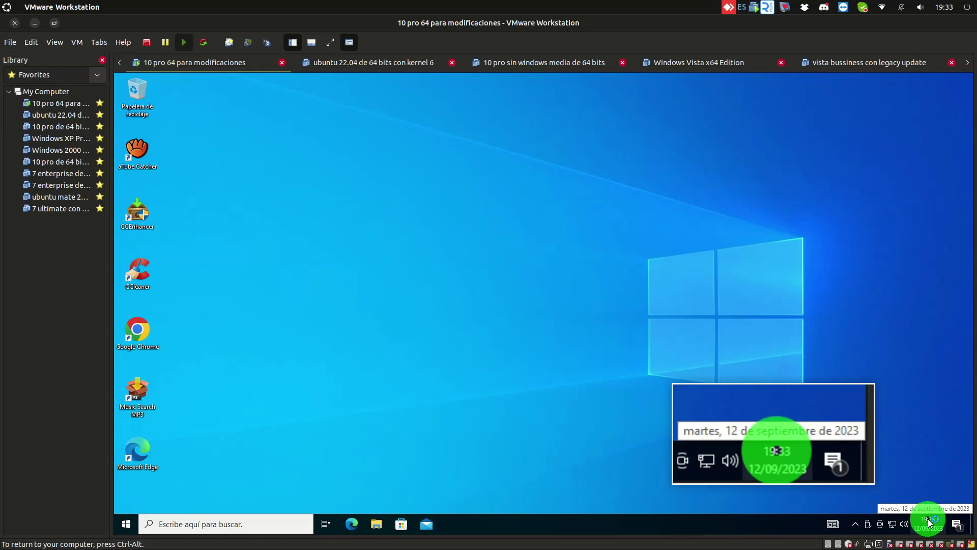
Open the Windows settings for adjusting date and time, and turn off the Ampliación magnifier of vokoscreenNG
right_click(927, 523)
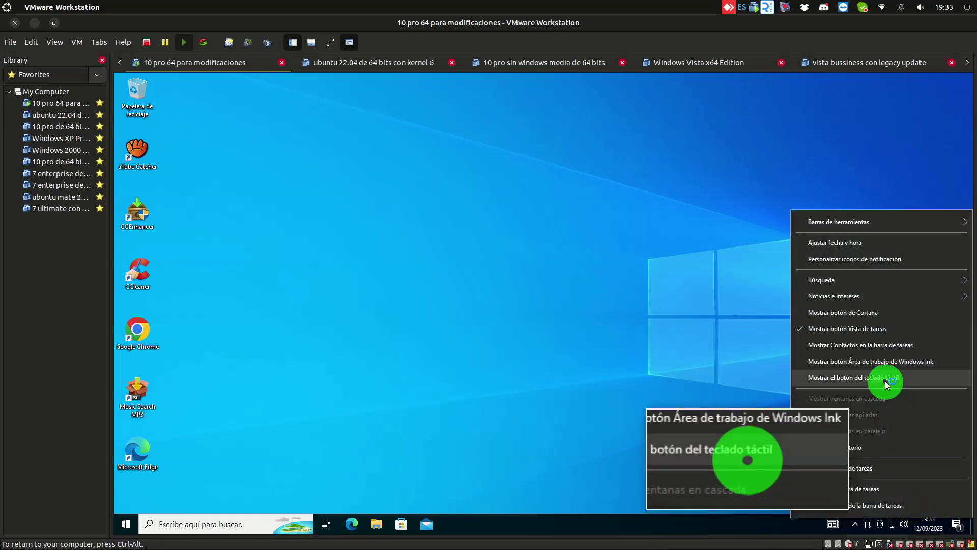
left_click(870, 240)
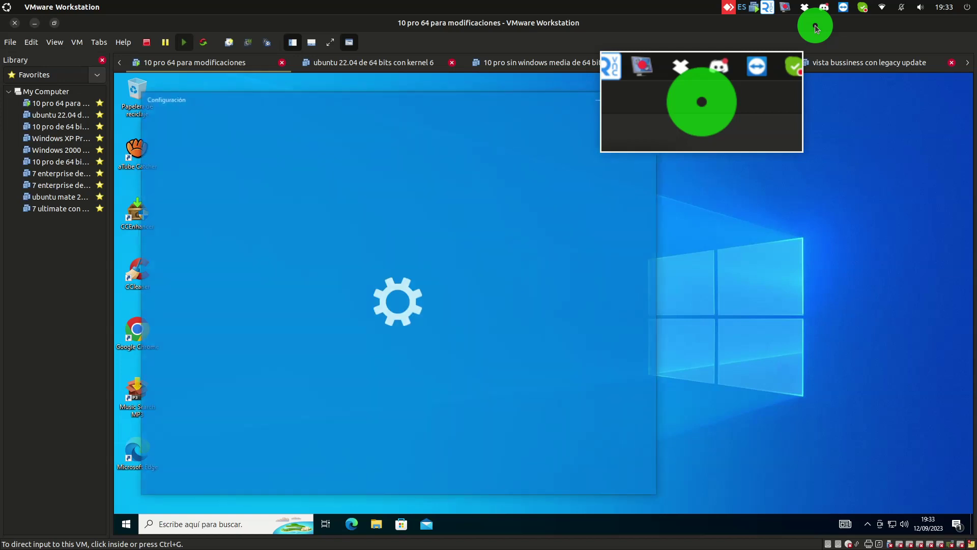
left_click(788, 10)
left_click(796, 102)
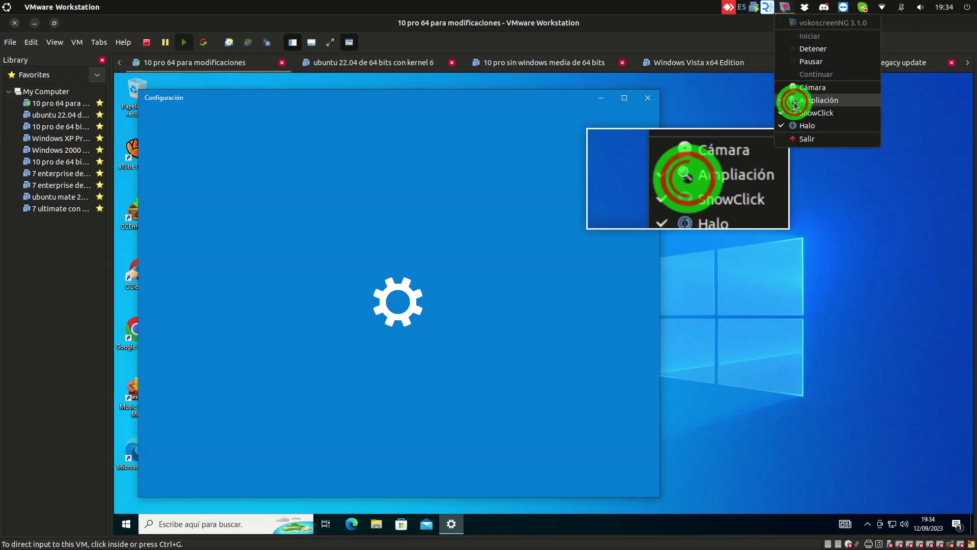
left_click(733, 188)
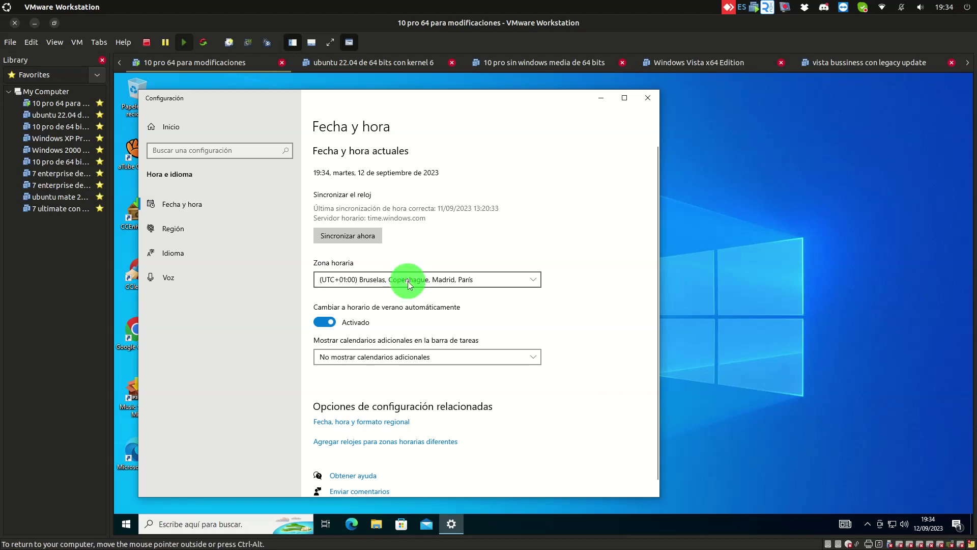
Switch the time zone to (UTC+01:00) Sarajevo, Skopie, Varsovia, Zagreb and set it back to (UTC+01:00) Bruselas, Copenhague, Madrid, París
left_click(430, 278)
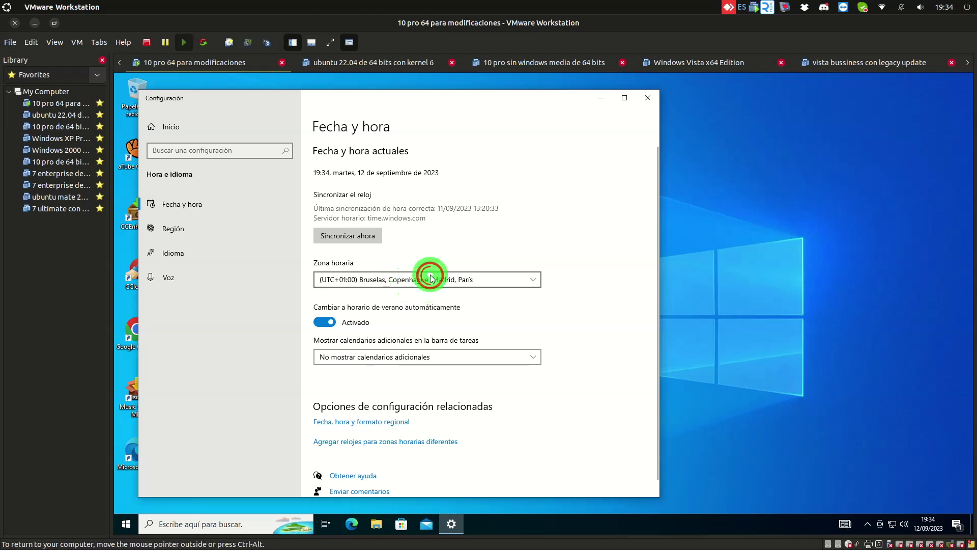
left_click(431, 278)
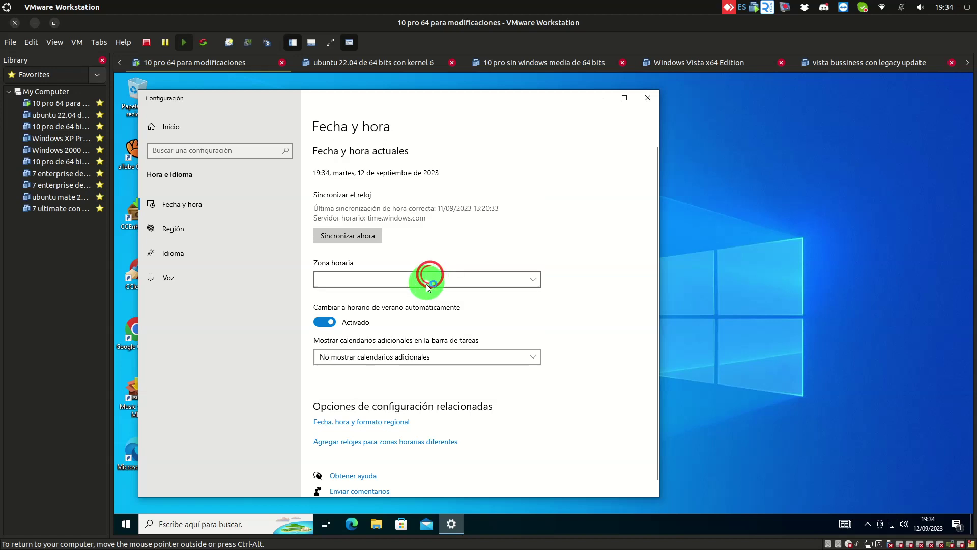
left_click(419, 289)
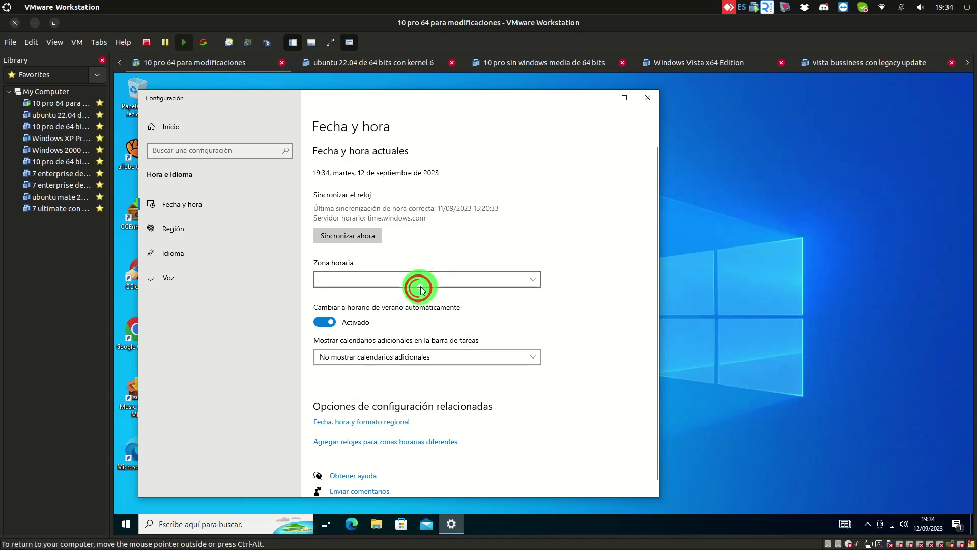
left_click(425, 280)
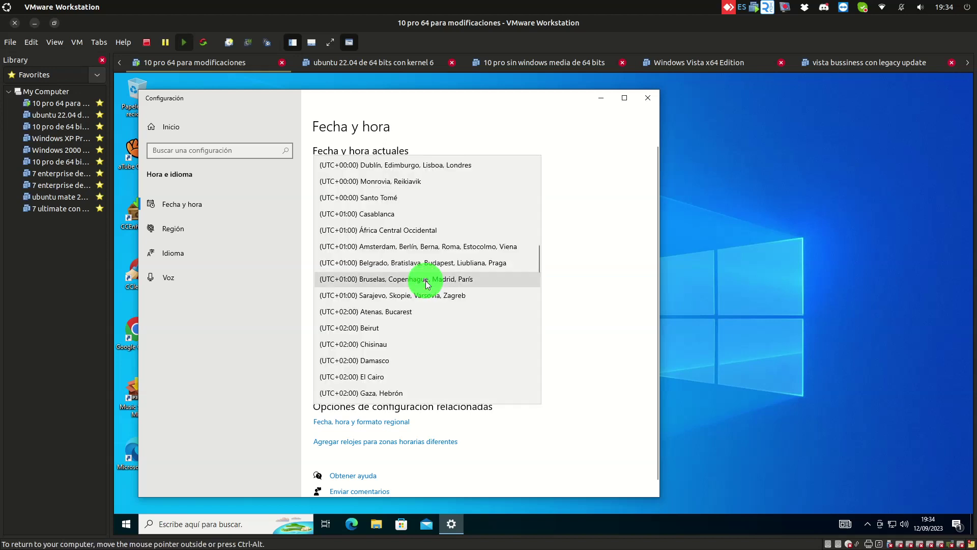
left_click(417, 295)
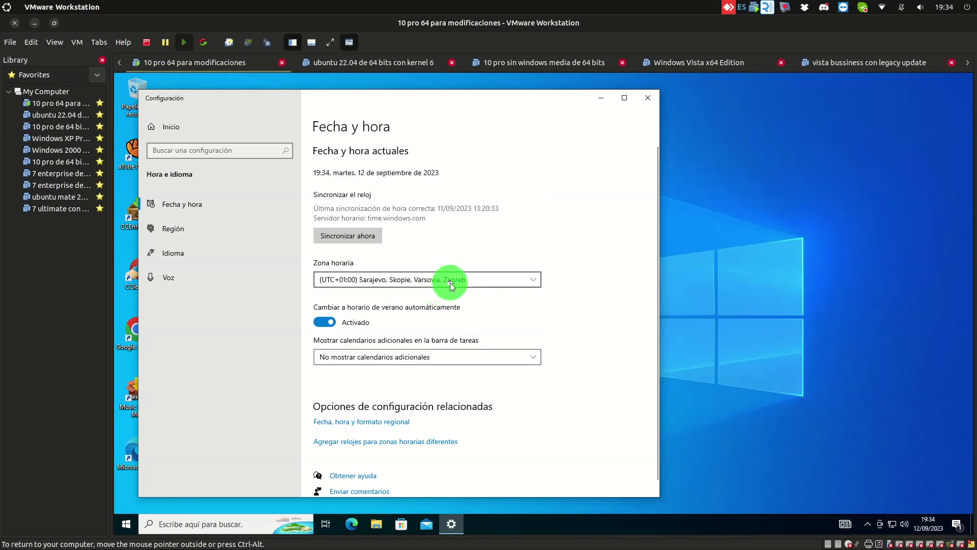
left_click(450, 285)
left_click(454, 264)
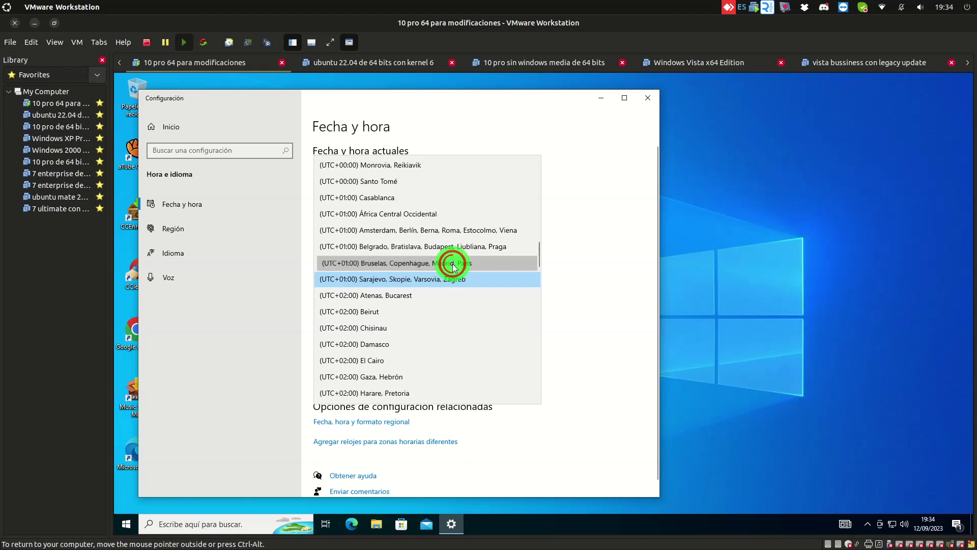
Review the date, time and regional format settings and open the additional date, time and regional options in Control Panel
left_click(378, 422)
left_click(372, 427)
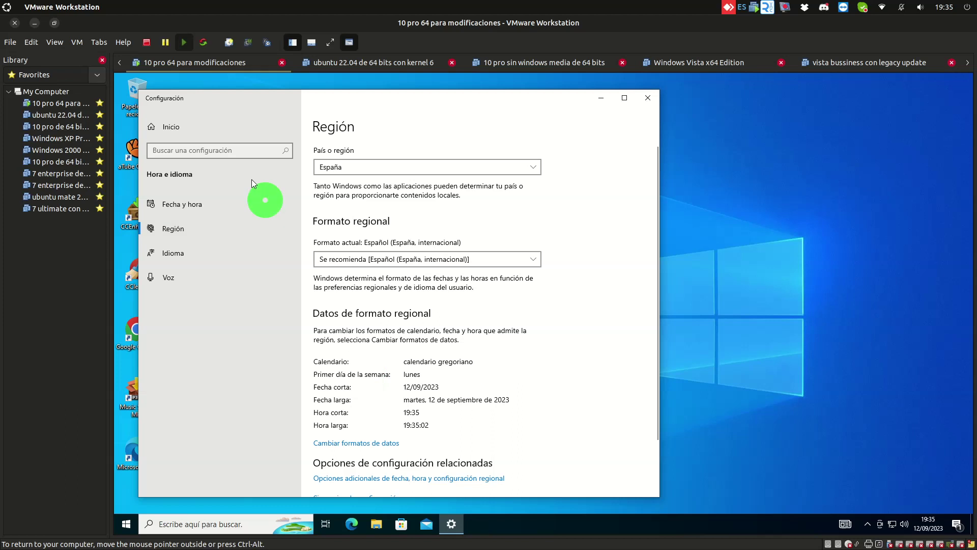
left_click(232, 210)
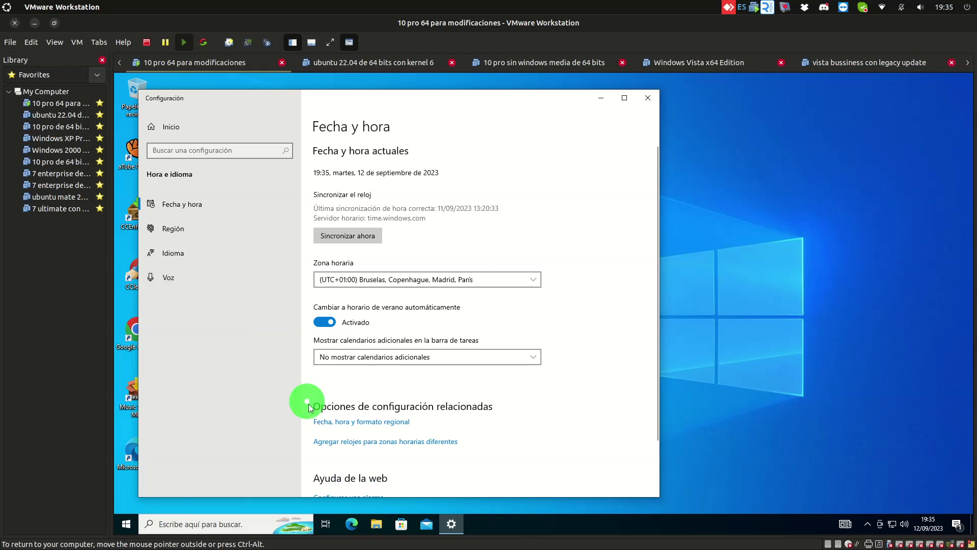
left_click(352, 427)
left_click(352, 425)
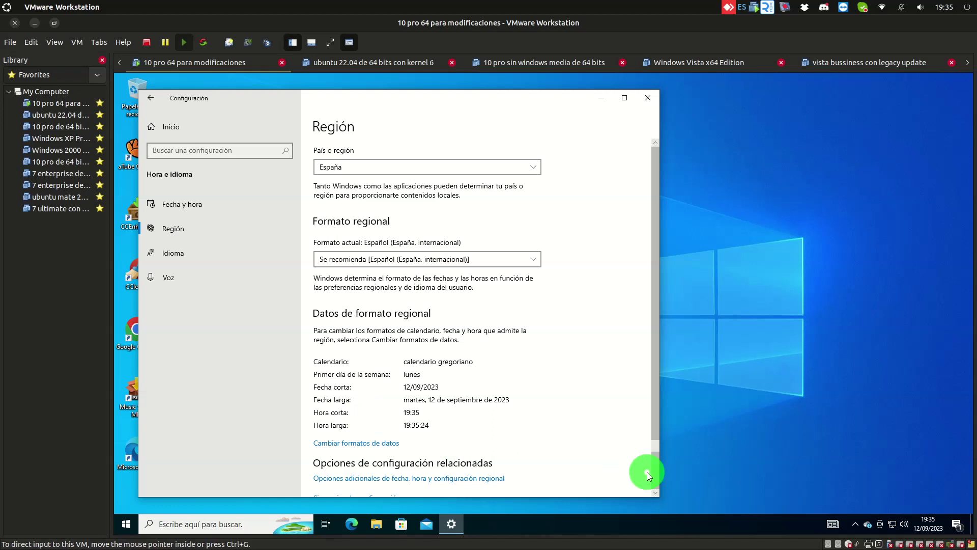
scroll(646, 471, "down", 2)
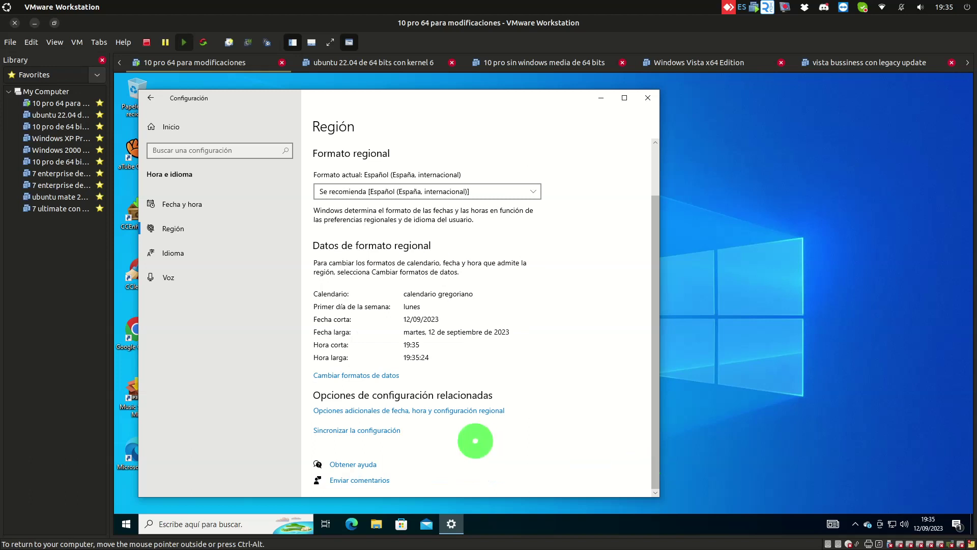
left_click(469, 413)
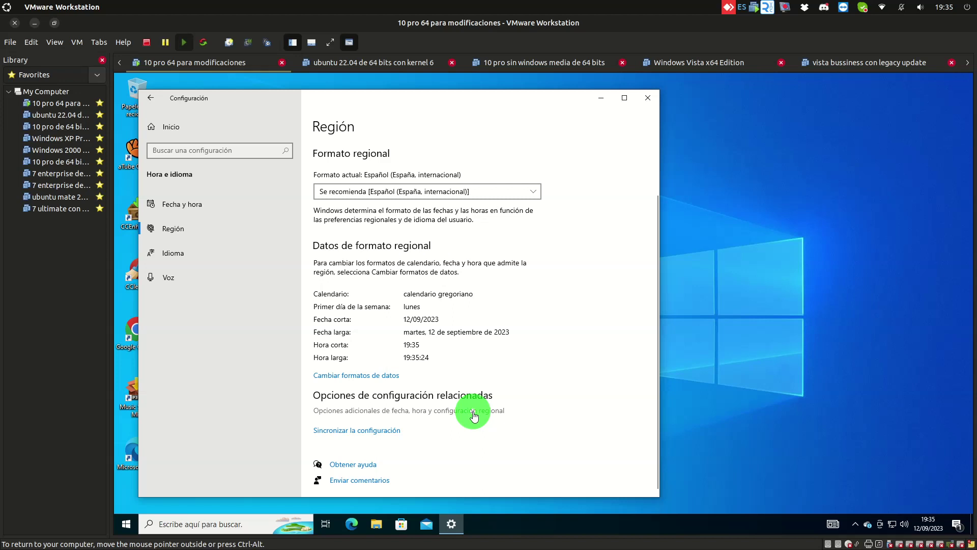
left_click(473, 415)
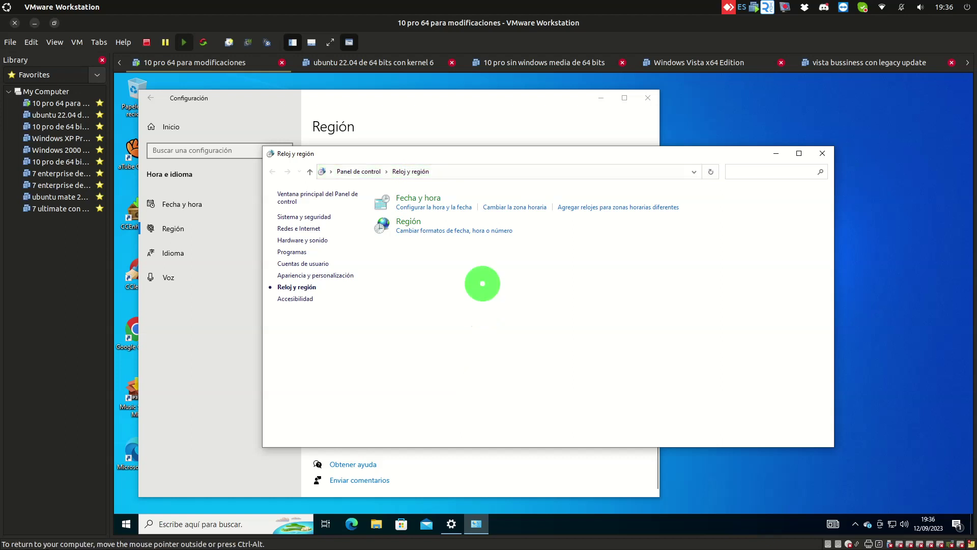
Try to change the date and time from Control Panel's Fecha y hora dialog and decline the administrator authorization
left_click(461, 208)
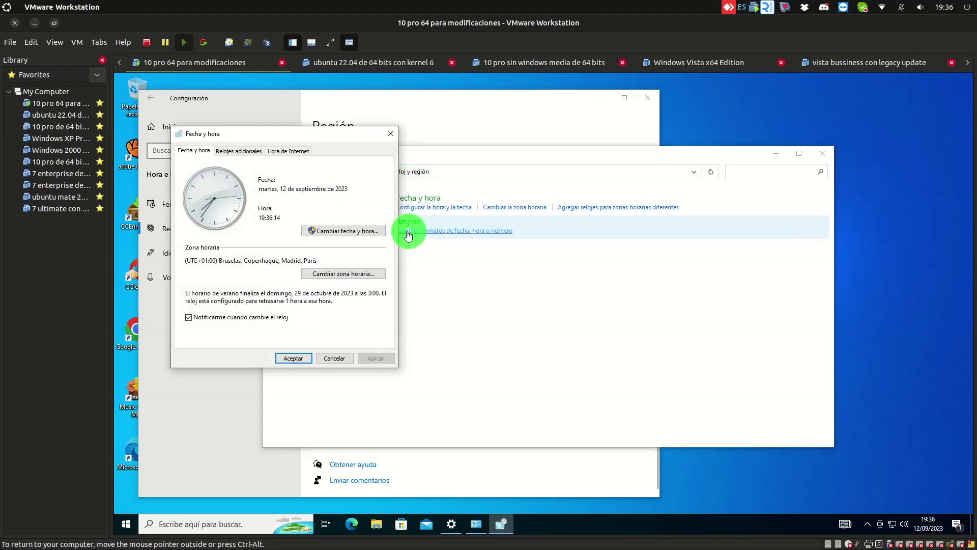
left_click(348, 232)
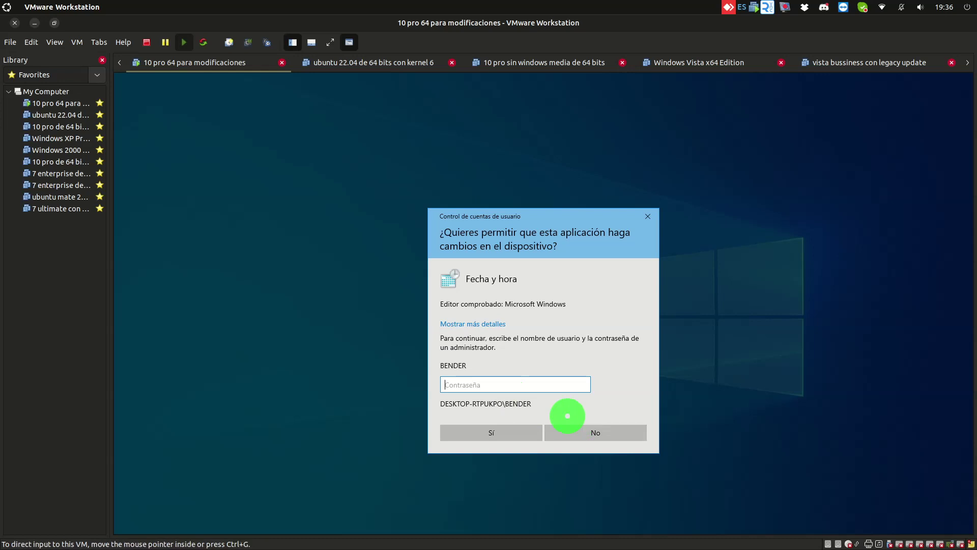
left_click(565, 435)
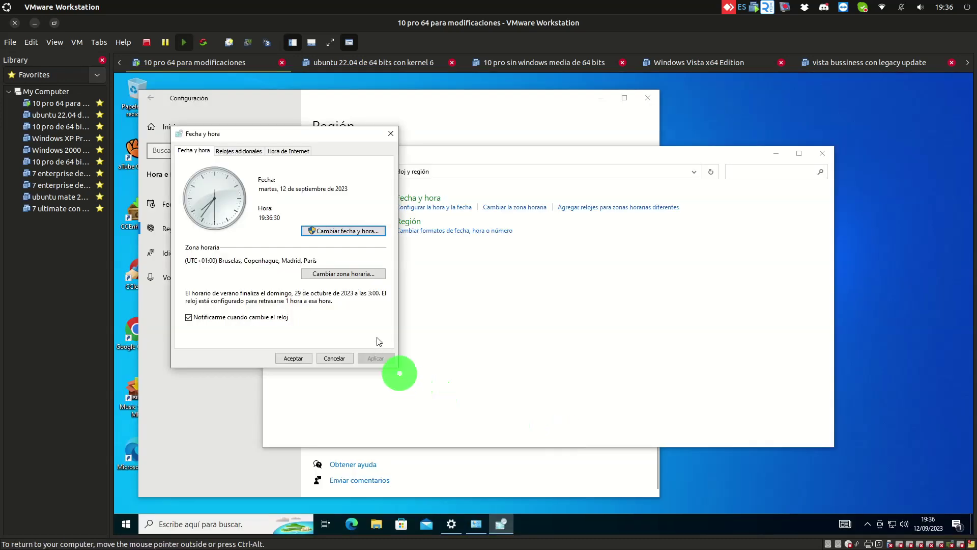
Check the time zone configuration in the Fecha y hora dialog, cancel out of it and close the Control Panel and Settings windows
left_click(359, 273)
left_click(363, 251)
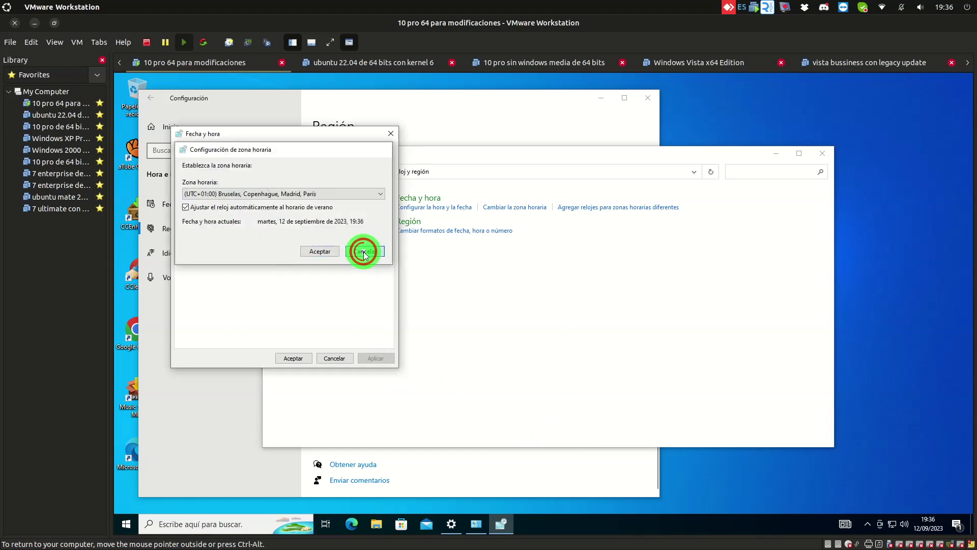
left_click(338, 360)
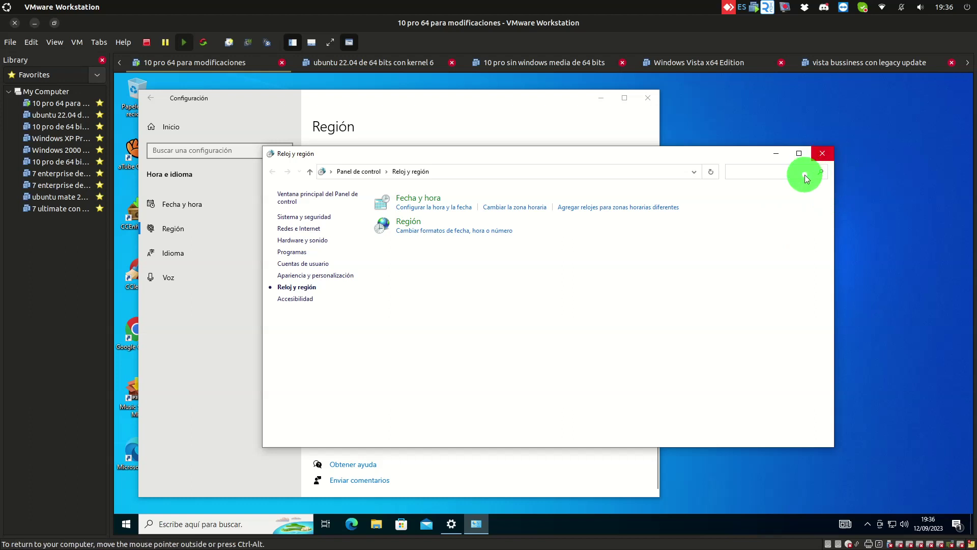
key("alt+F4")
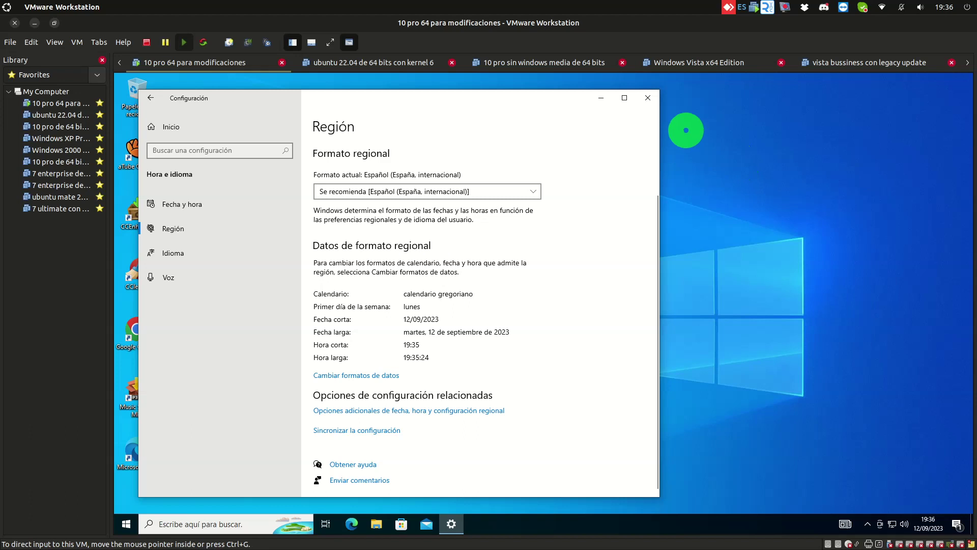
left_click(646, 100)
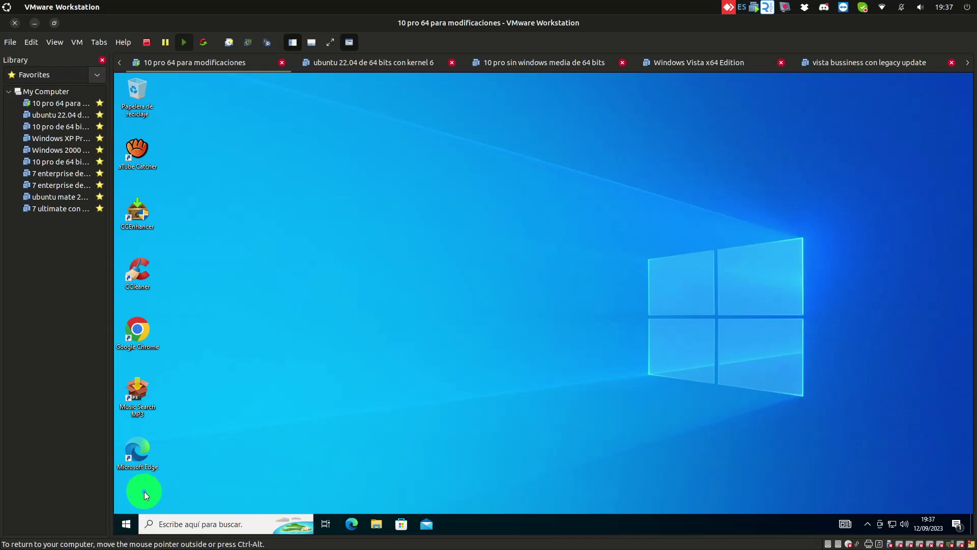
Sign out of the new standard user and sign in to Windows with the administrator account
left_click(125, 523)
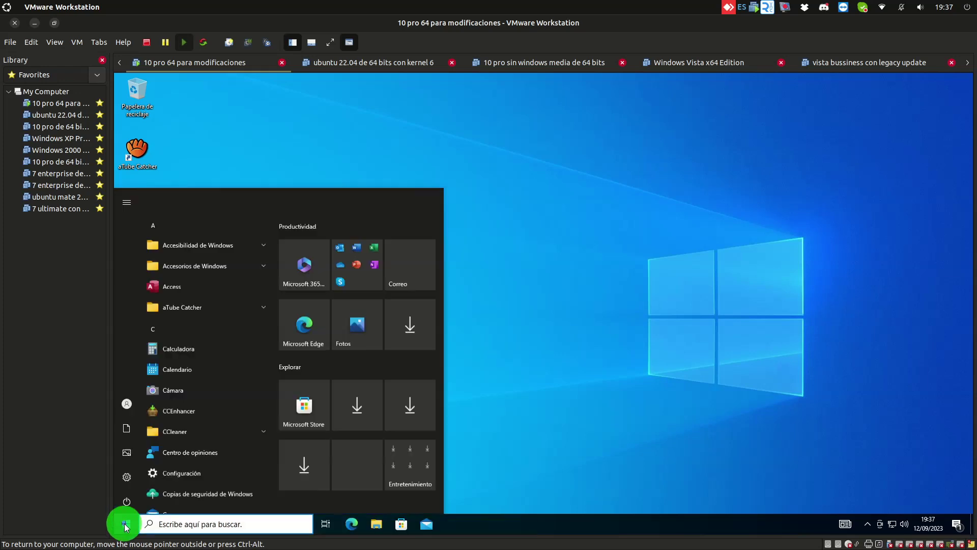
left_click(129, 402)
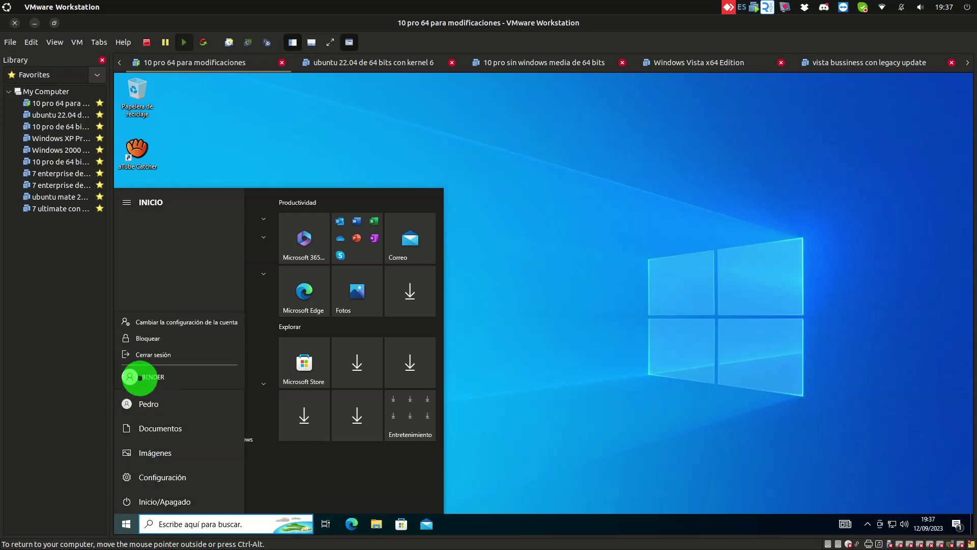
left_click(156, 359)
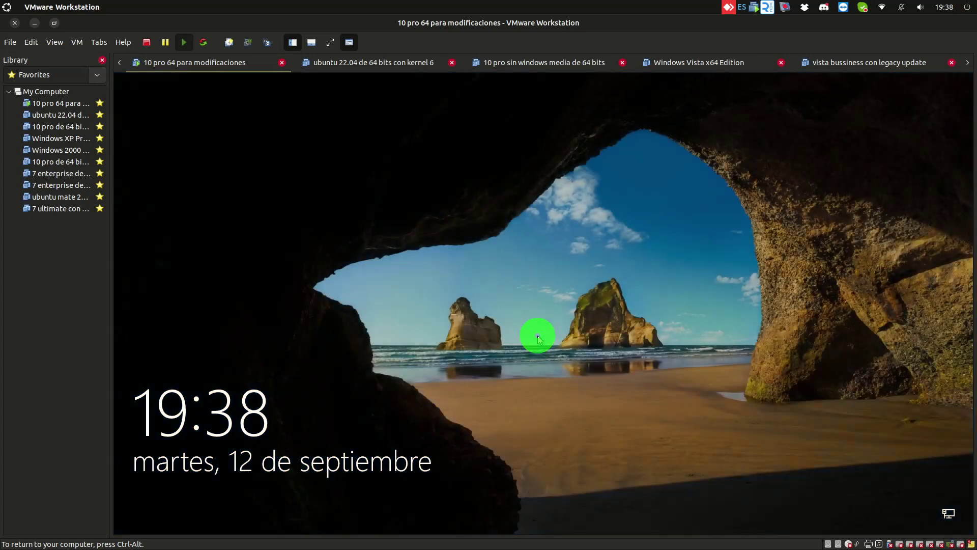
left_click(538, 334)
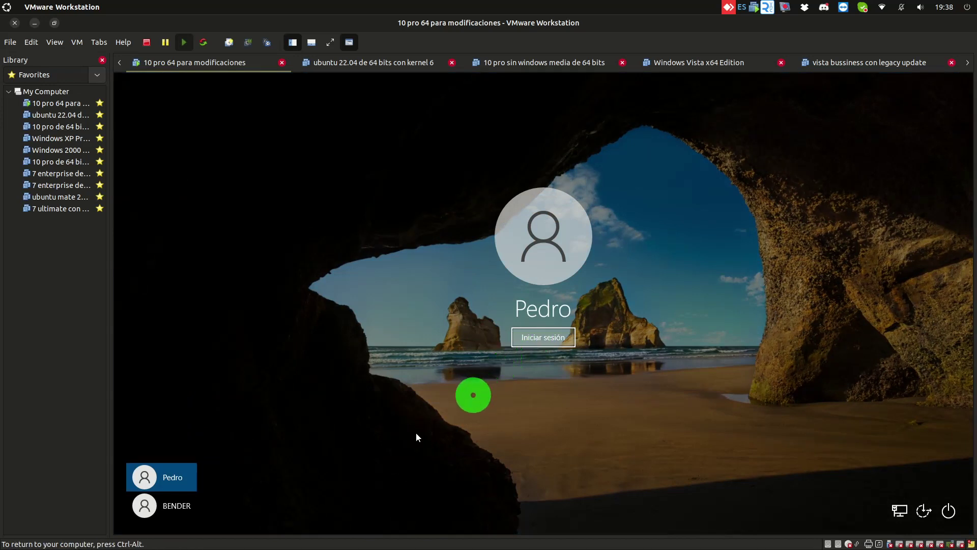
left_click(176, 511)
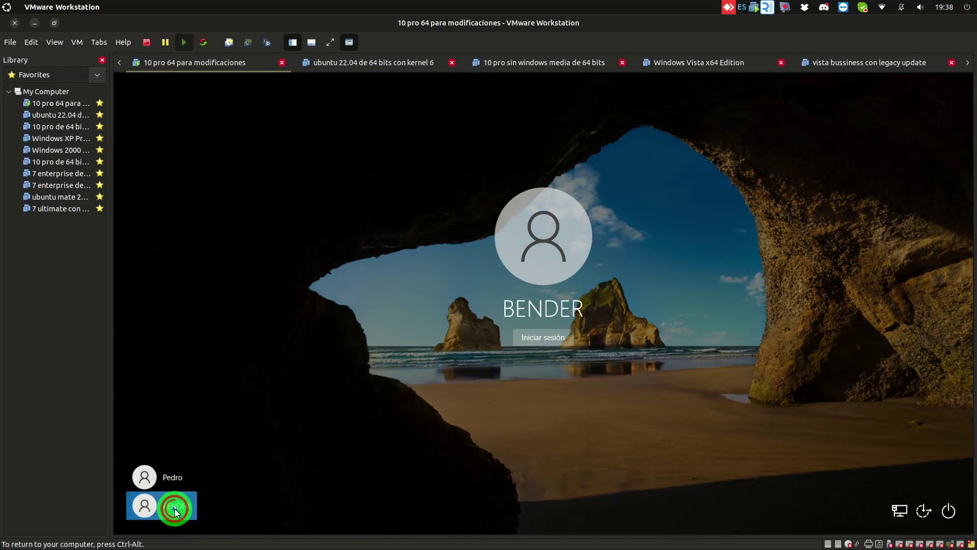
left_click(549, 336)
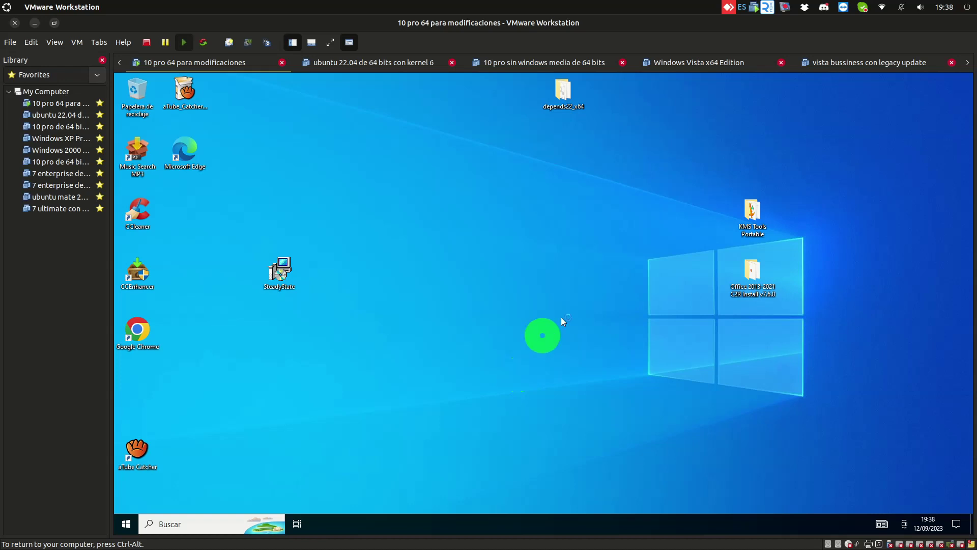
left_click(401, 441)
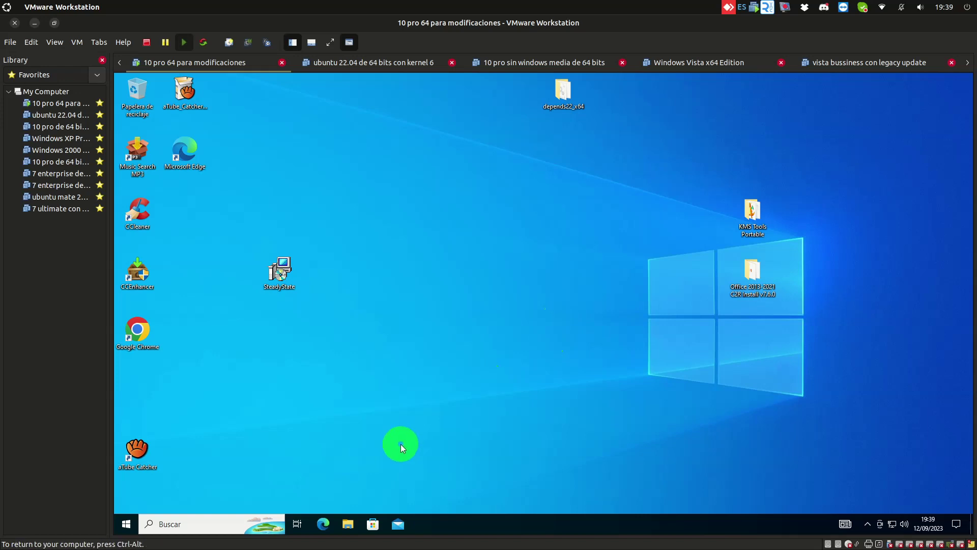
Examine the date and time options under Hora e idioma for the administrator account and close Settings
key("super")
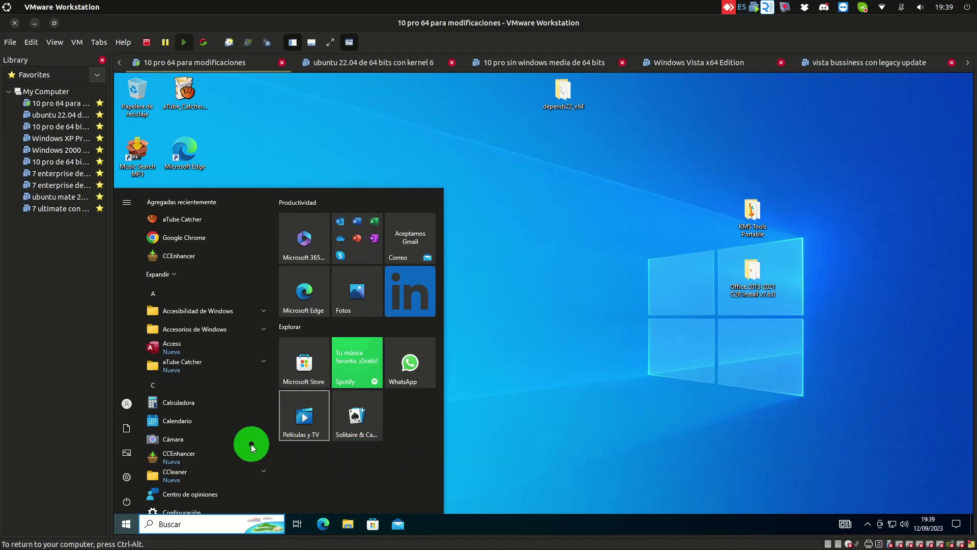
left_click(131, 476)
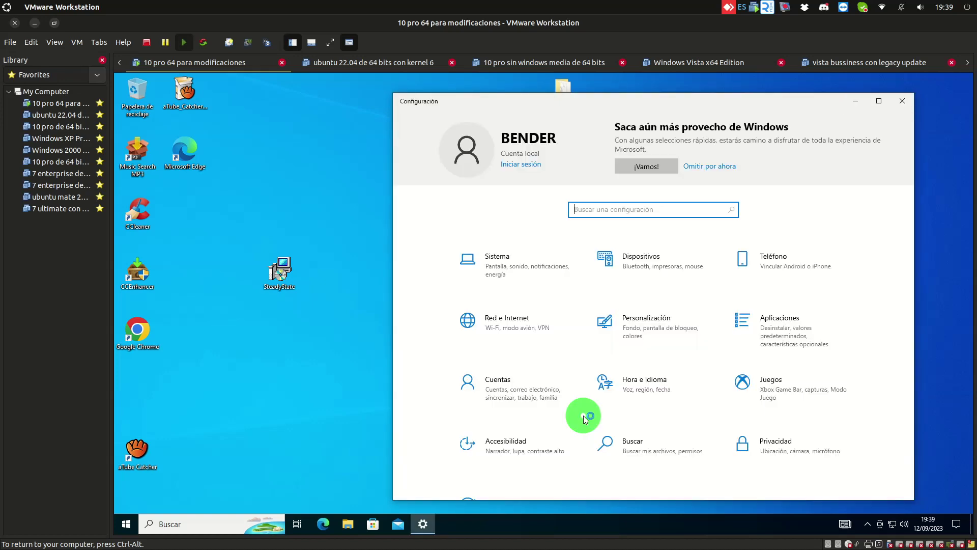
left_click(600, 390)
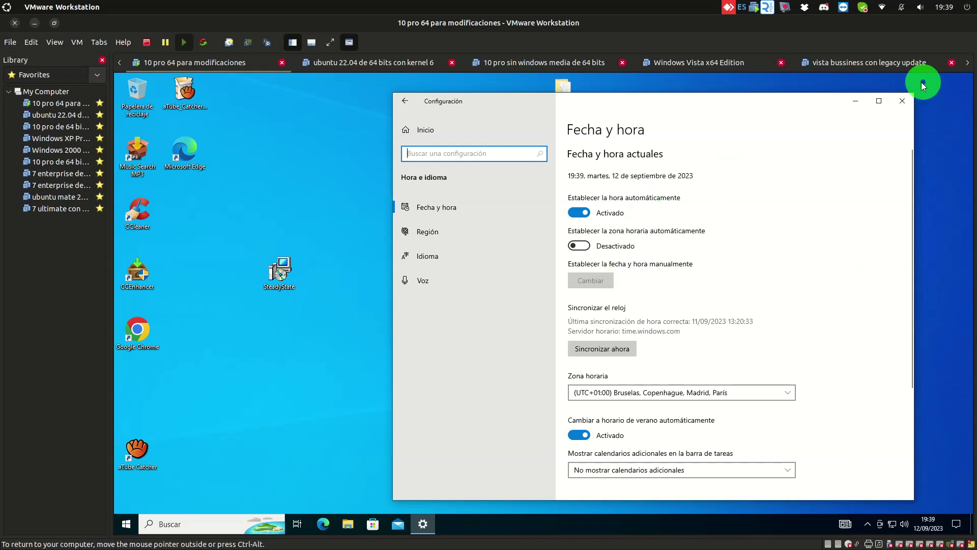
left_click(905, 105)
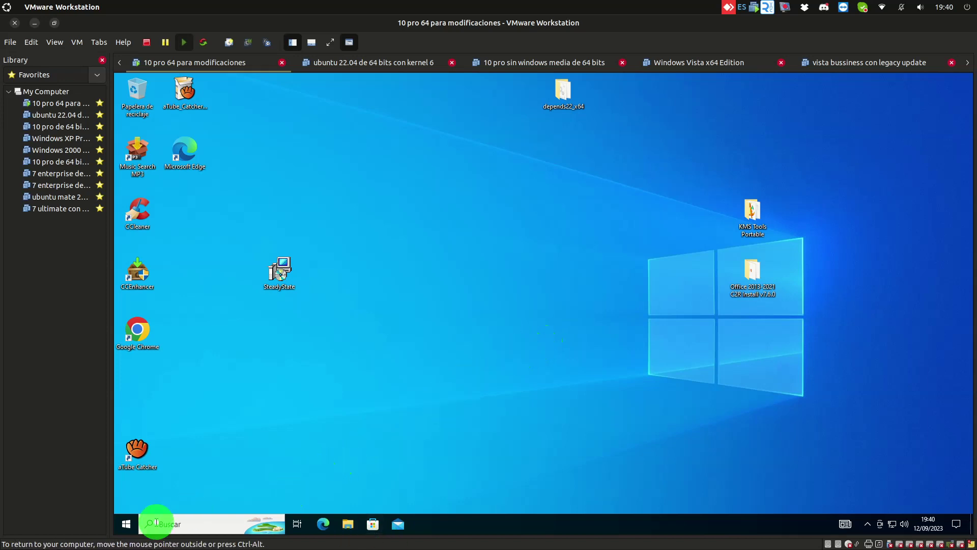
Open Directiva de seguridad local from the Herramientas administrativas de Windows folder
left_click(131, 526)
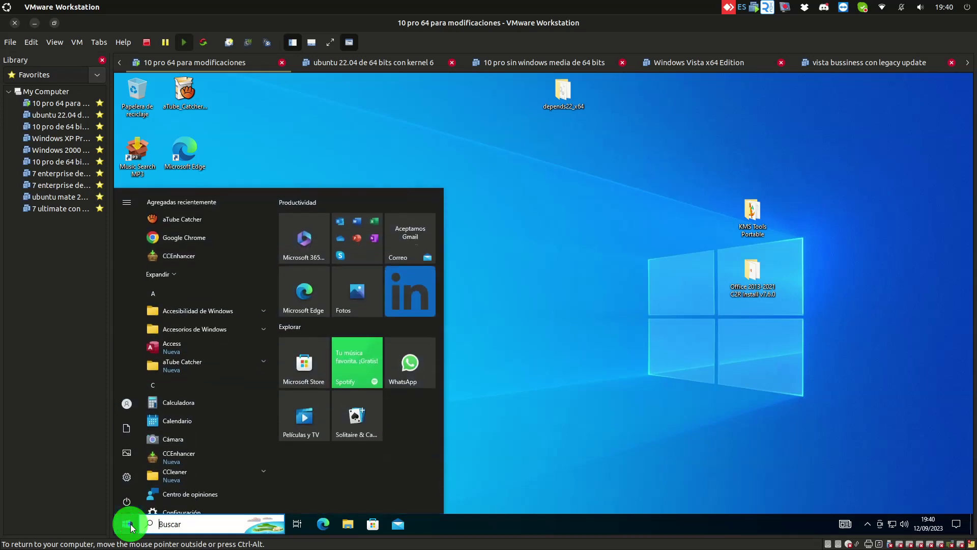
key("Down")
key("Down")
key("Down")
key("Down")
key("Down")
key("Down")
key("Down")
key("Down")
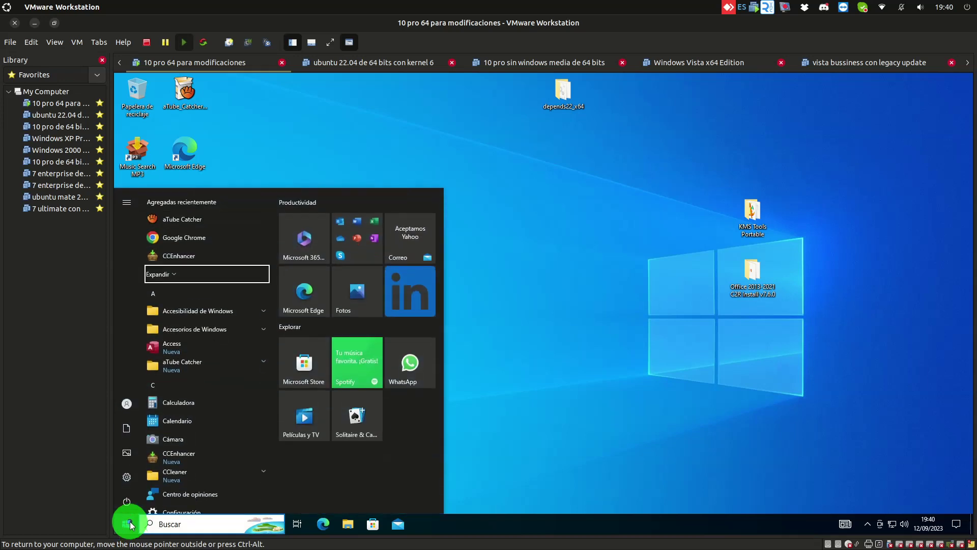
key("Down")
key("Down")
key("Down")
key("Down")
key("Down")
key("Down")
key("Down")
key("Down")
key("Down")
key("Down")
key("Down")
key("Down")
key("Down")
key("Down")
key("Down")
key("Down")
key("Down")
key("Down")
key("Down")
key("Down")
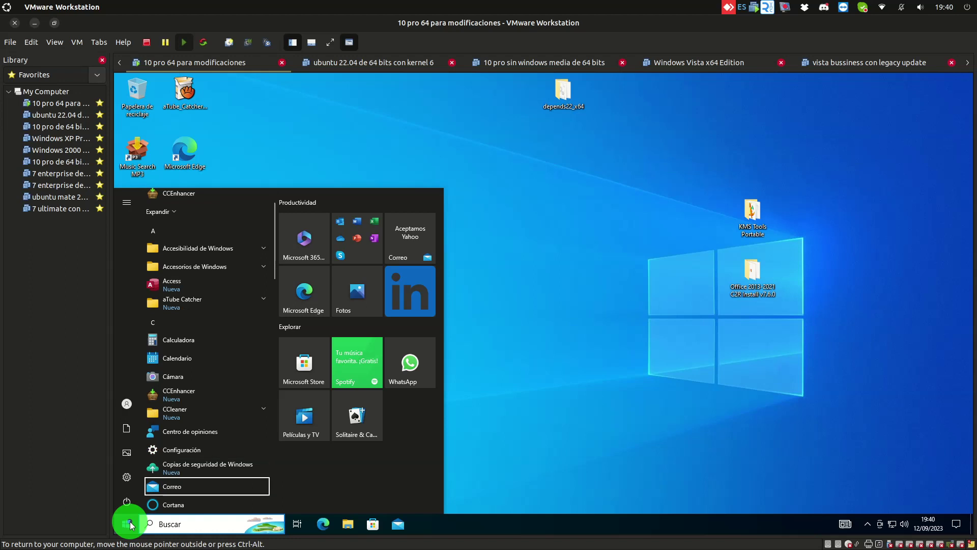
key("Down")
key("Return")
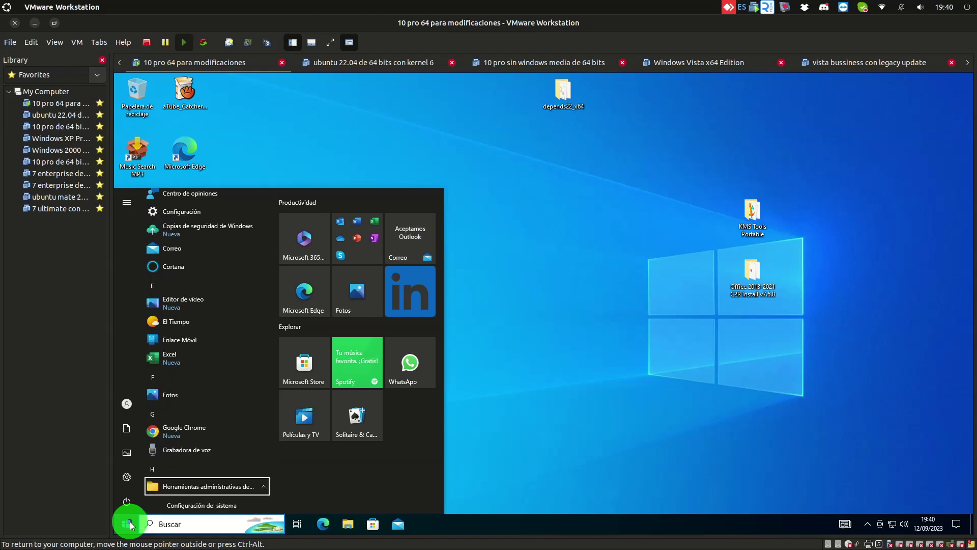
key("Down")
key("Down")
key("Down")
key("Down")
key("Down")
key("Down")
key("Down")
key("Down")
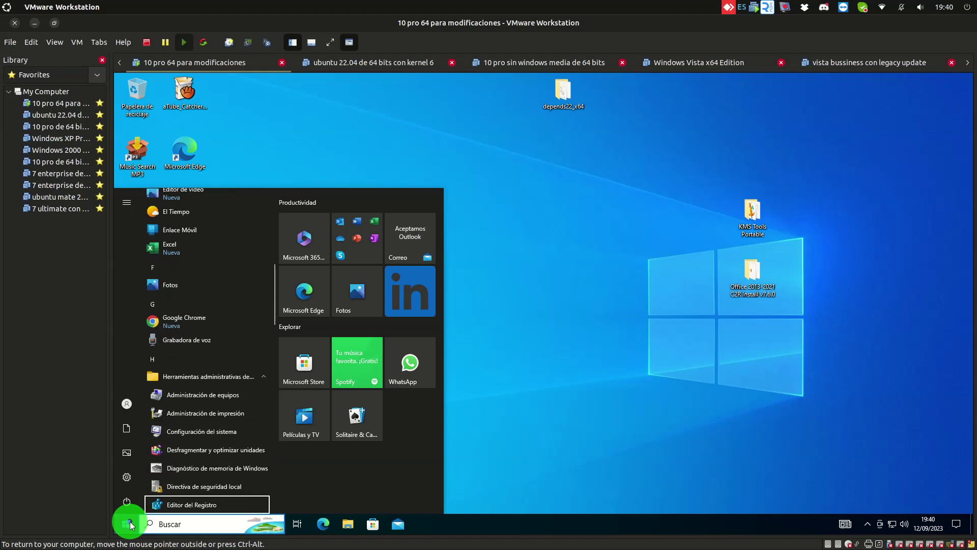
key("Up")
key("Up")
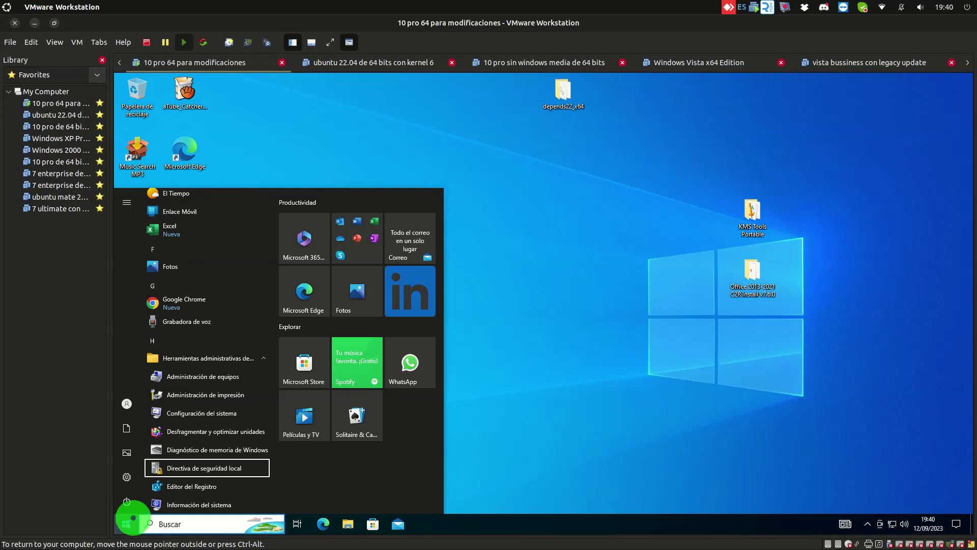
left_click(193, 467)
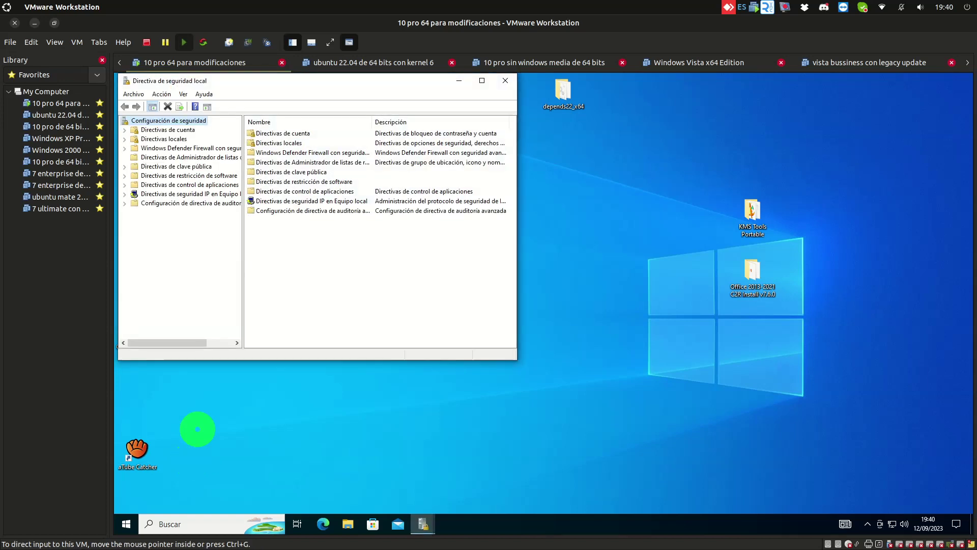
Show the Asignación de derechos de usuario policies under Directivas locales and maximize the window
double_click(183, 141)
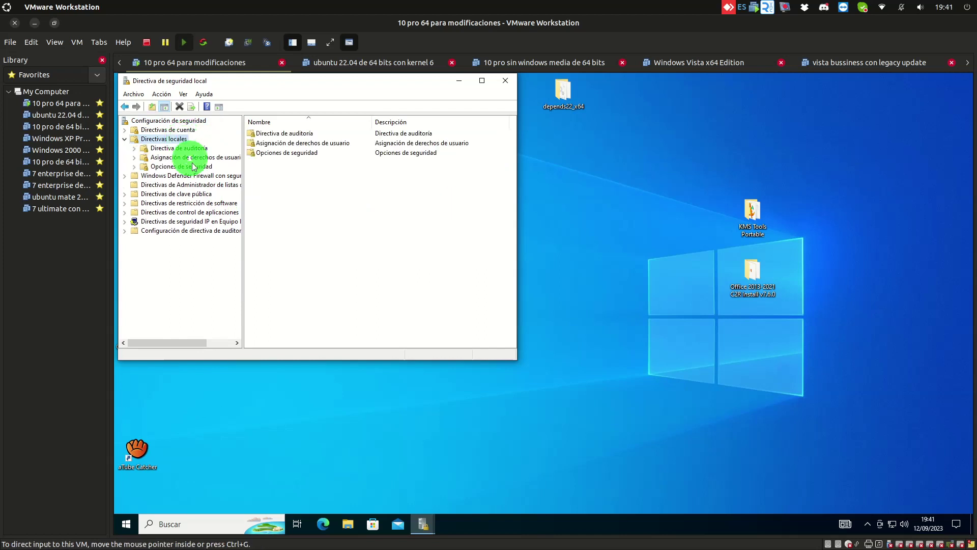
left_click(194, 159)
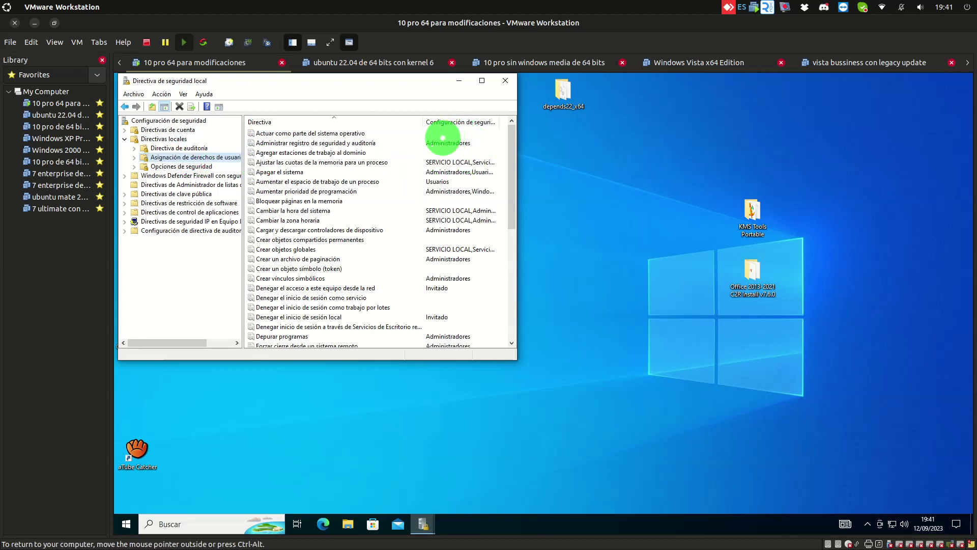
double_click(484, 85)
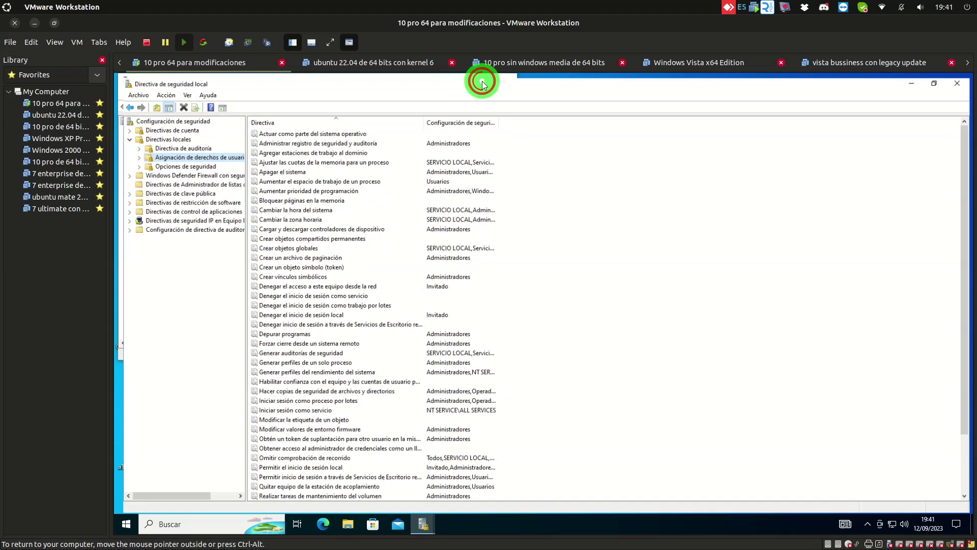
Add the new standard user to the Cambiar la hora del sistema policy and apply the change
double_click(362, 207)
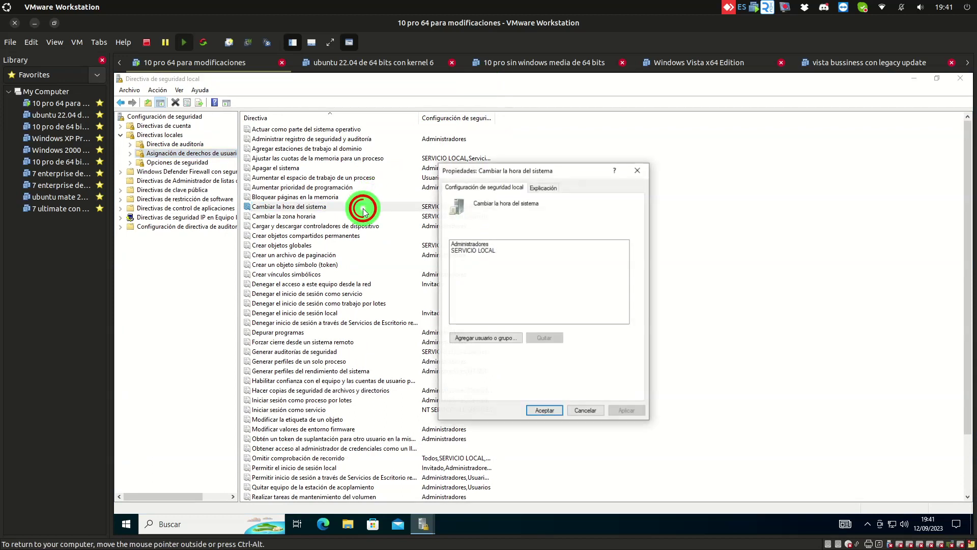
left_click(480, 342)
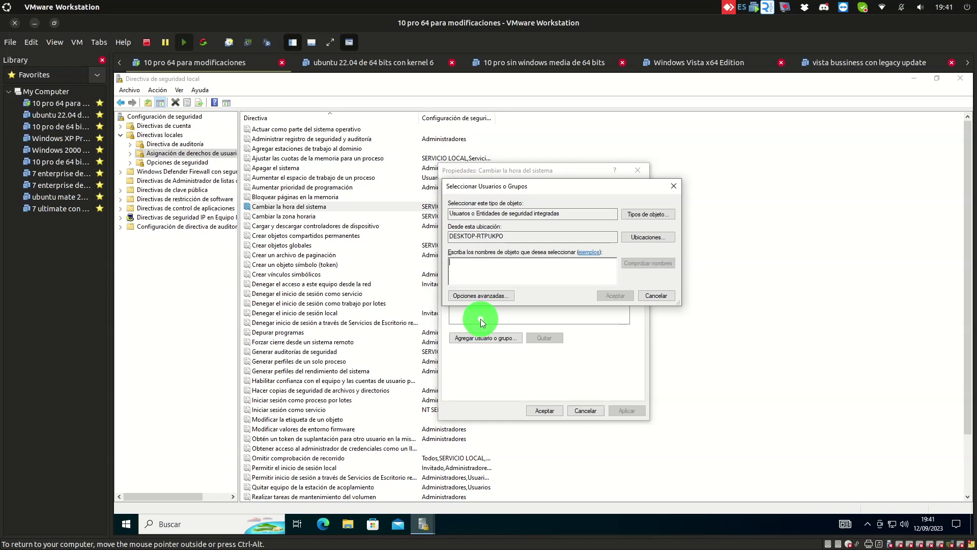
type("p")
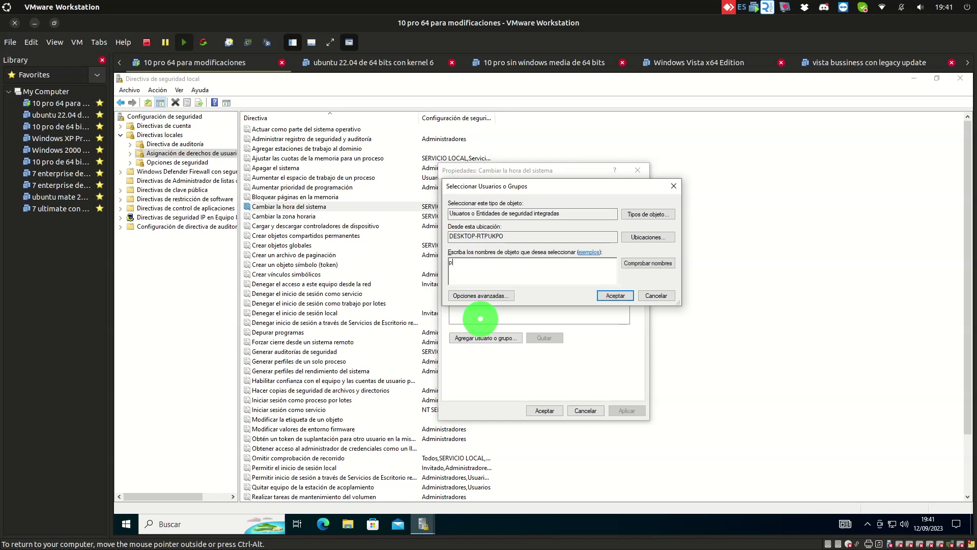
key("BackSpace")
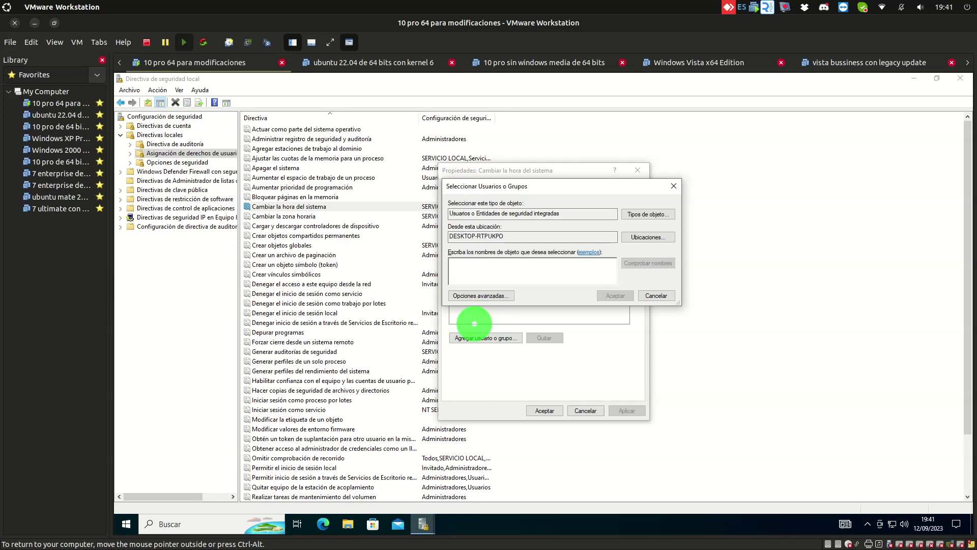
type("Pedro")
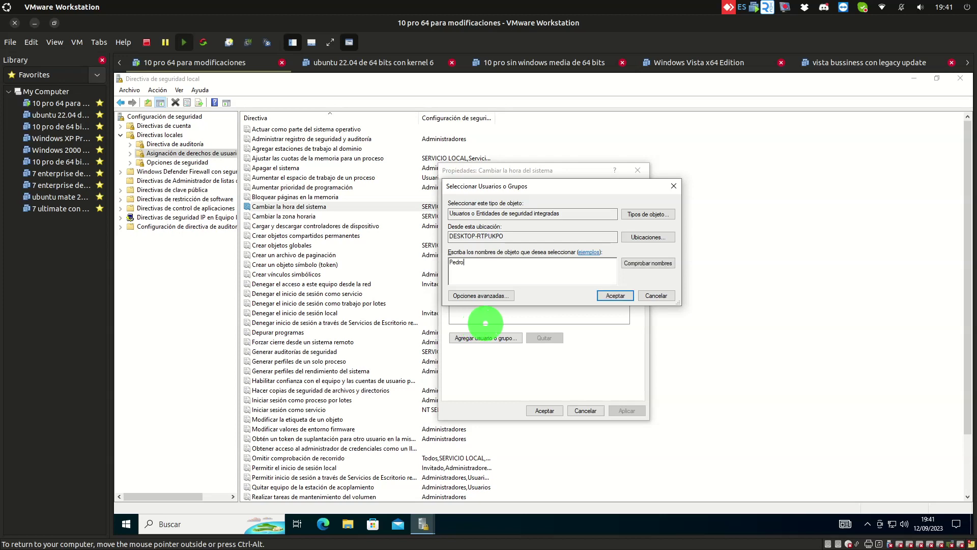
left_click(610, 293)
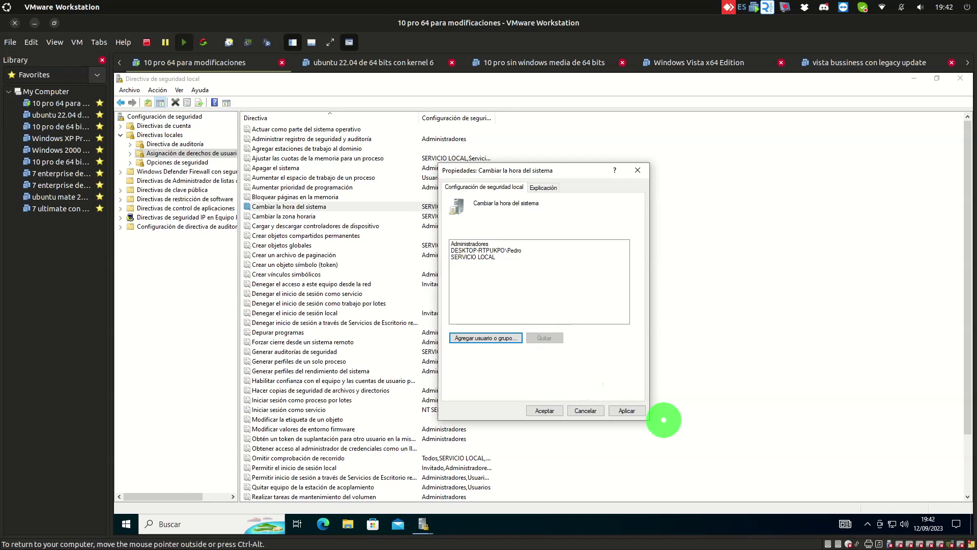
left_click(627, 410)
left_click(534, 410)
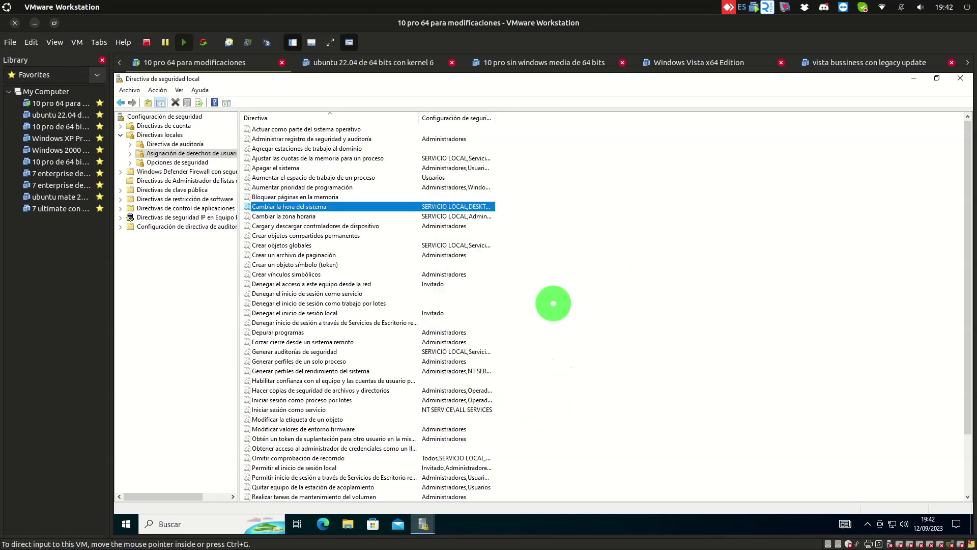
Grant the new standard user the Cambiar la zona horaria right and apply it
double_click(471, 218)
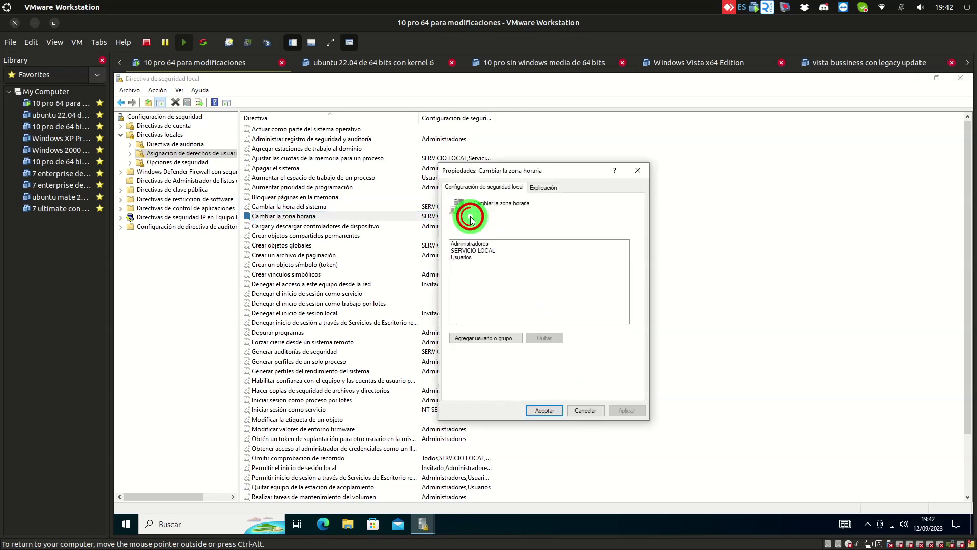
left_click(485, 338)
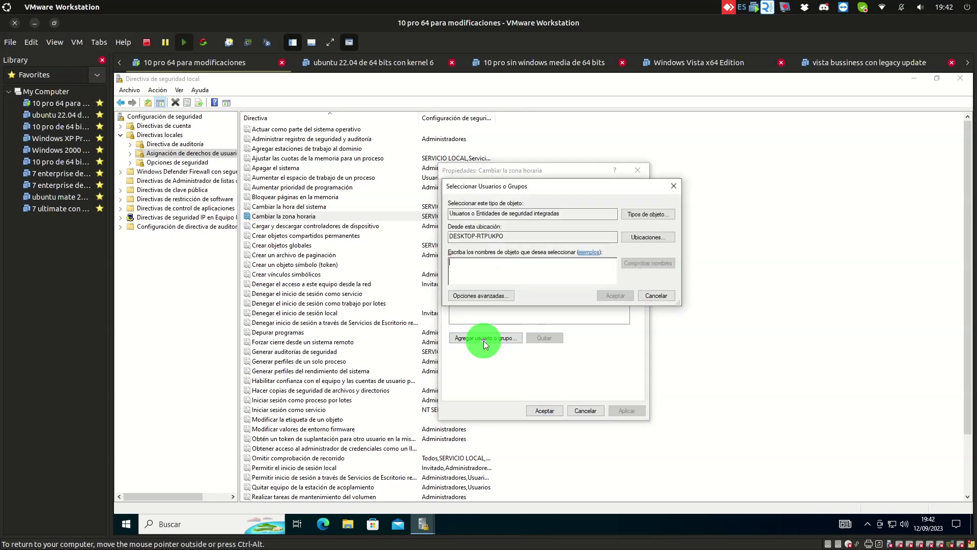
type("Pedro")
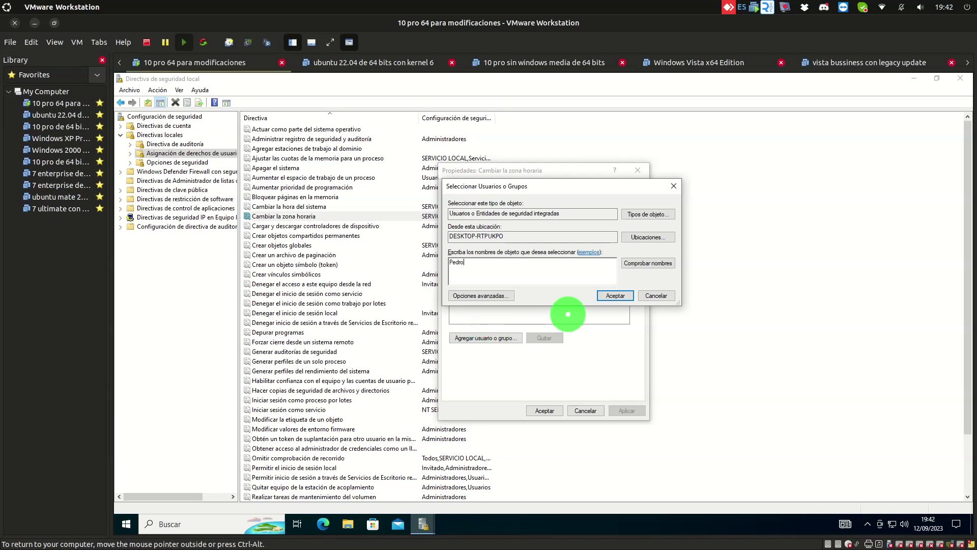
left_click(619, 297)
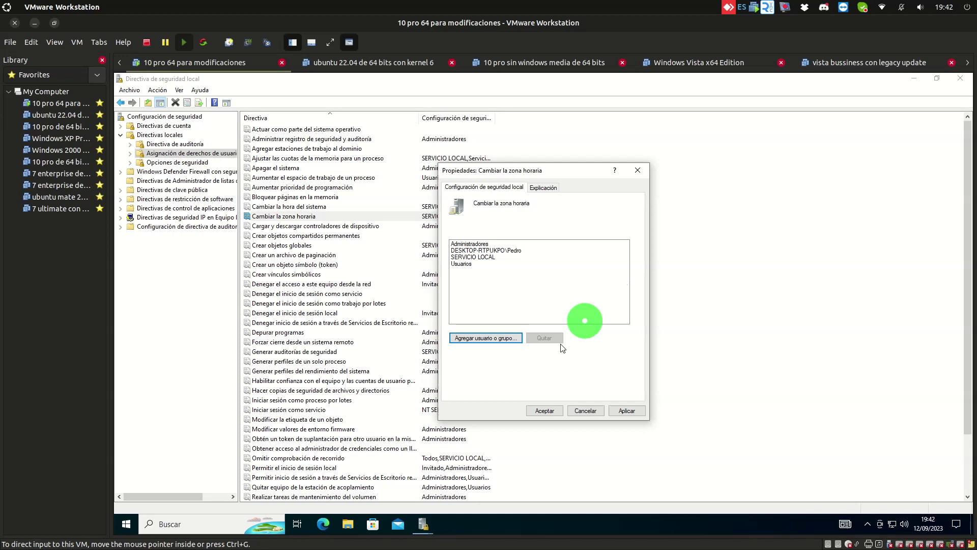
left_click(625, 411)
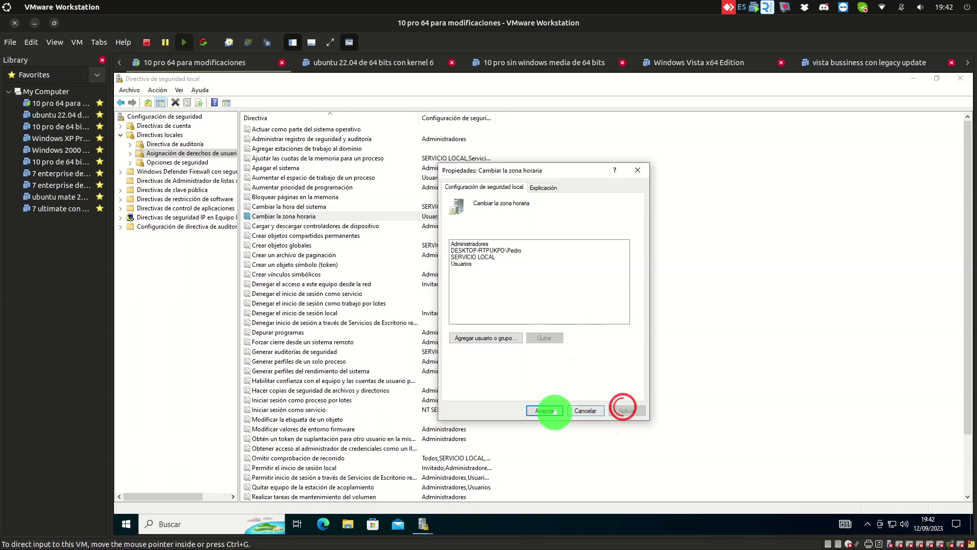
left_click(544, 410)
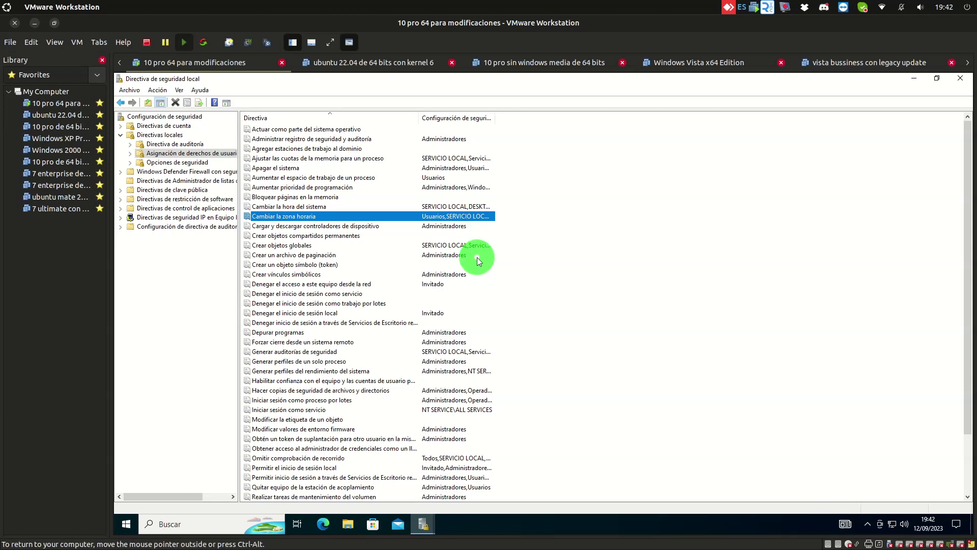
Read the explanation of the Cargar y descargar controladores de dispositivo policy, add the new standard user to it and apply the change
left_click(475, 227)
double_click(476, 227)
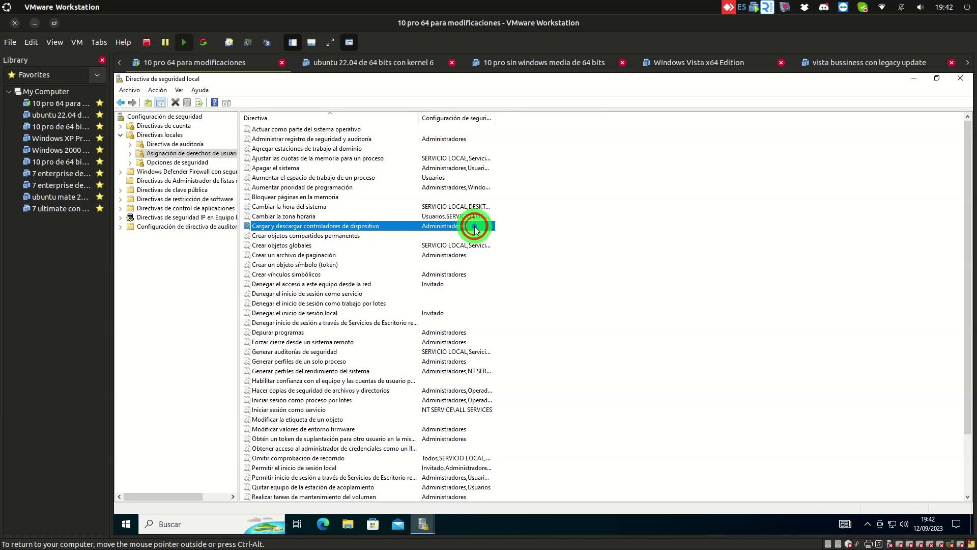
left_click(542, 188)
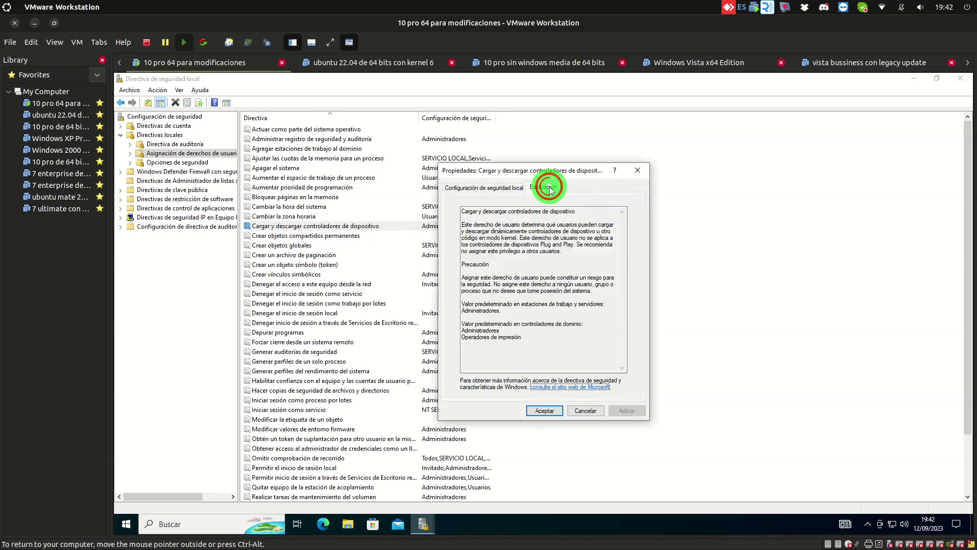
left_click(502, 193)
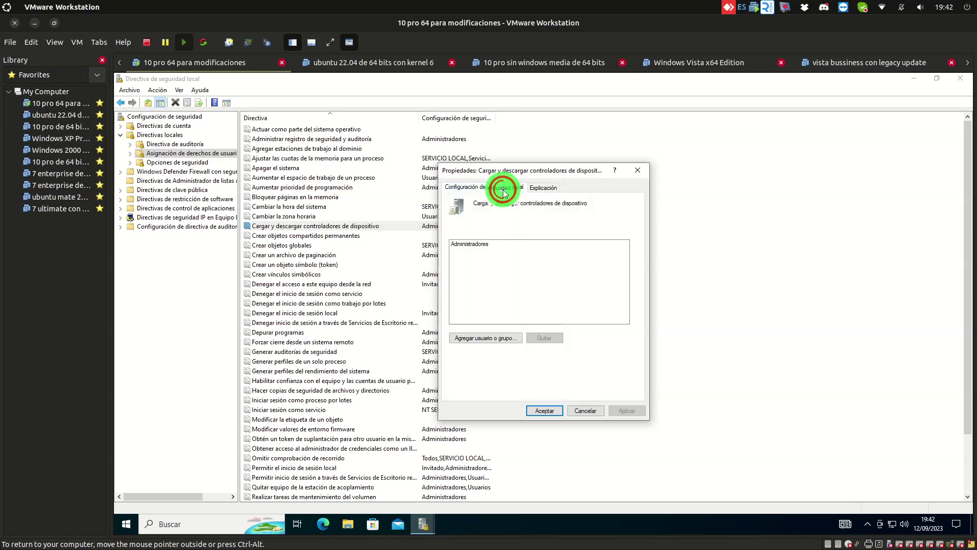
left_click(483, 341)
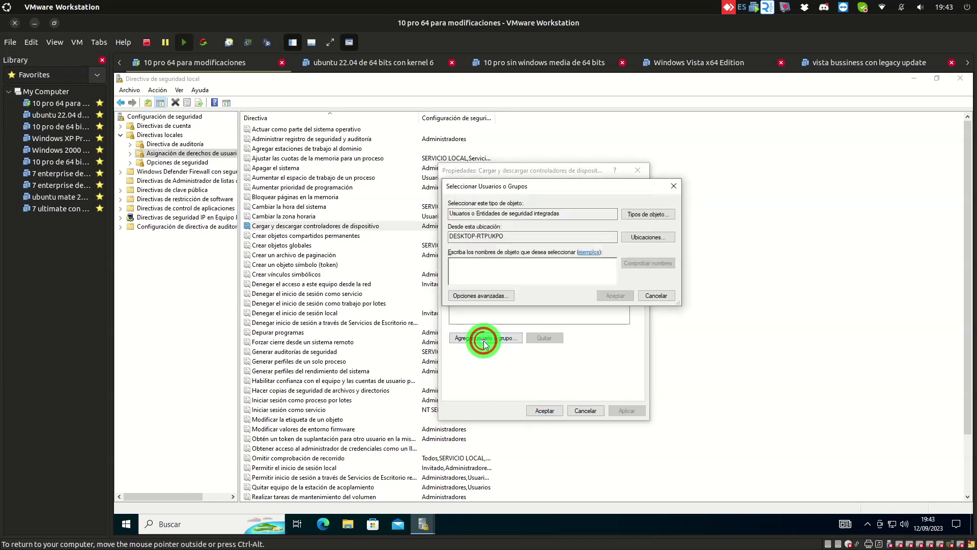
type("PD")
key("BackSpace")
type("ED")
key("BackSpace")
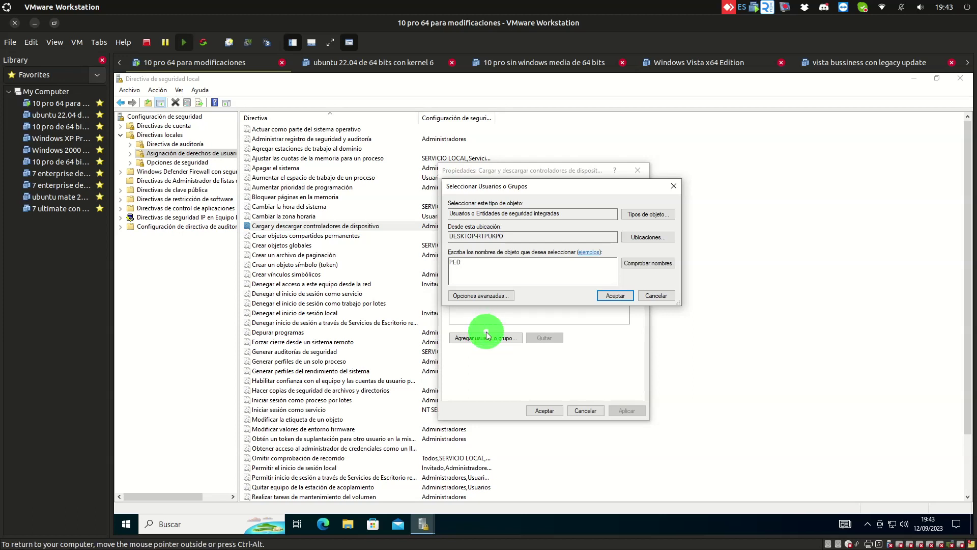
key("BackSpace")
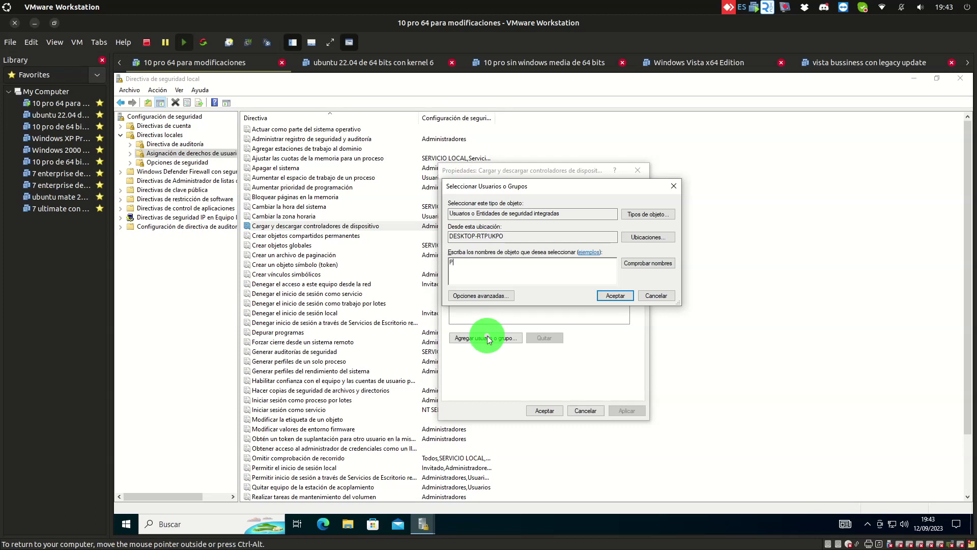
type("edro")
left_click(609, 300)
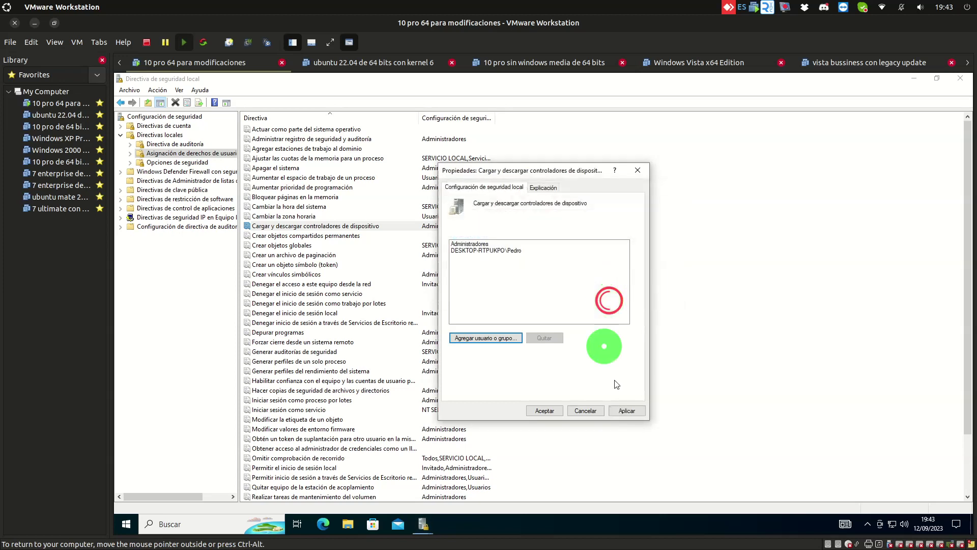
left_click(627, 410)
left_click(542, 410)
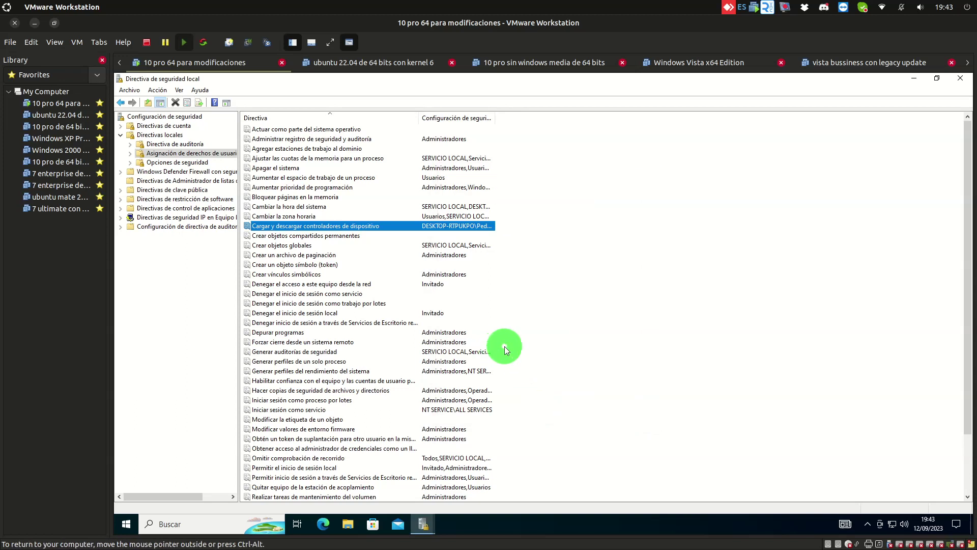
In Opciones de seguridad, set Dispositivos: restringir el acceso al CD-ROM solo al usuario con sesión iniciada localmente to Habilitada and apply it
scroll(505, 346, "down", 3)
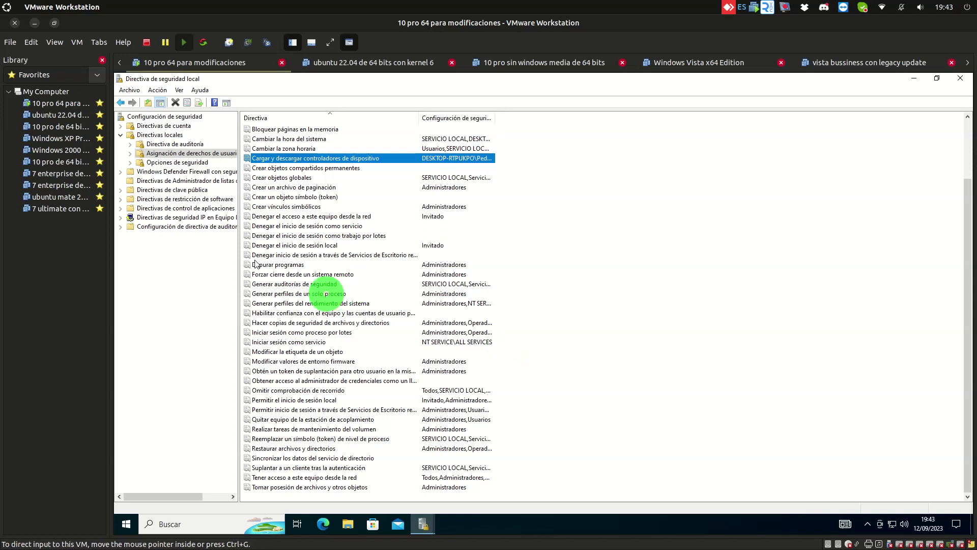
left_click(206, 166)
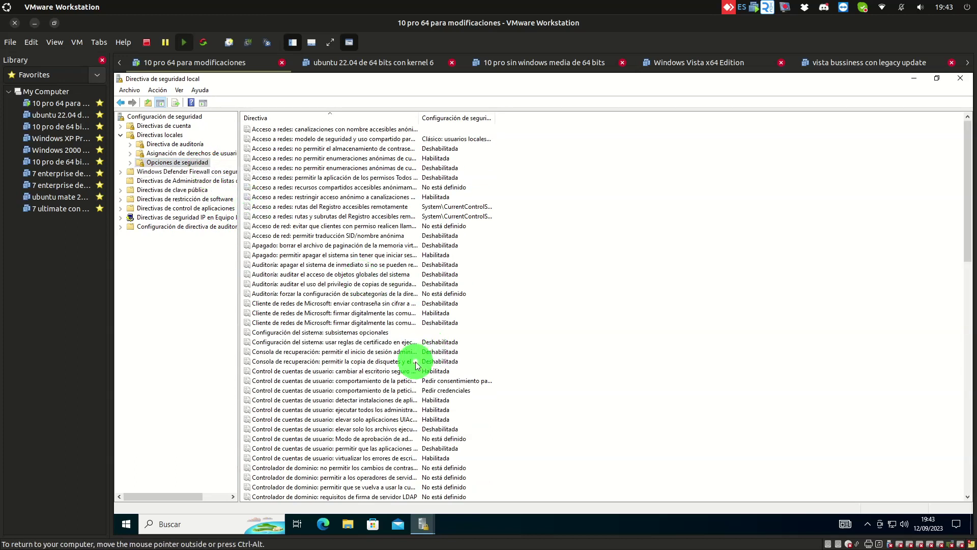
scroll(416, 364, "down", 7)
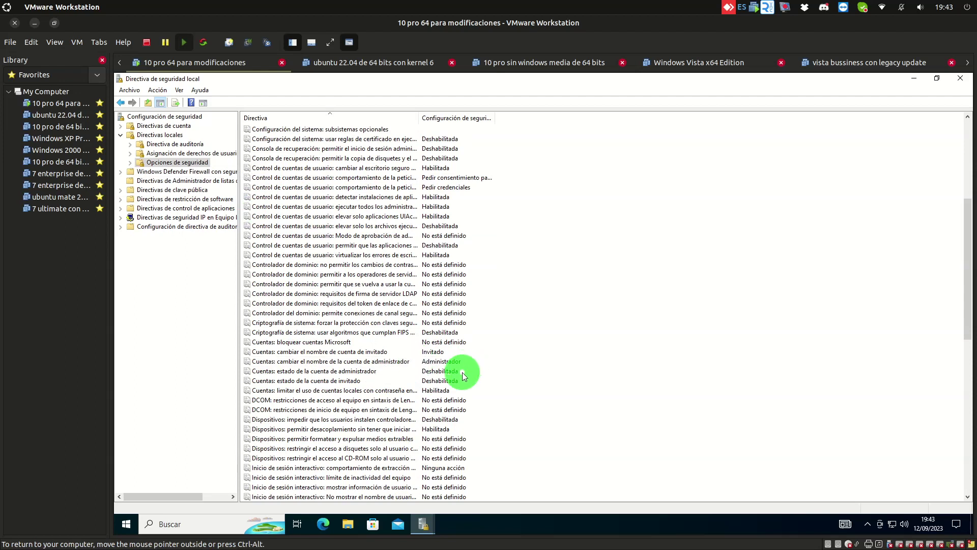
scroll(462, 372, "down", 1)
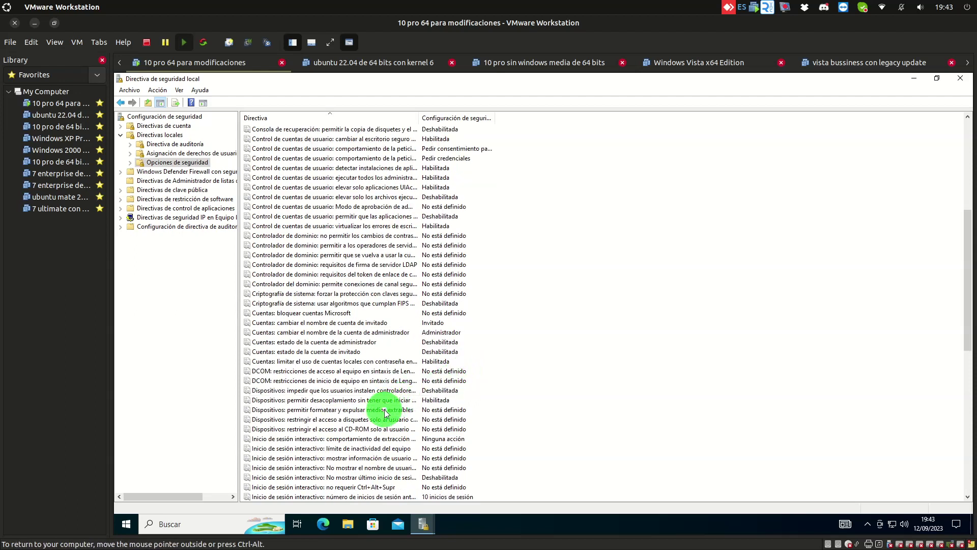
left_click(386, 408)
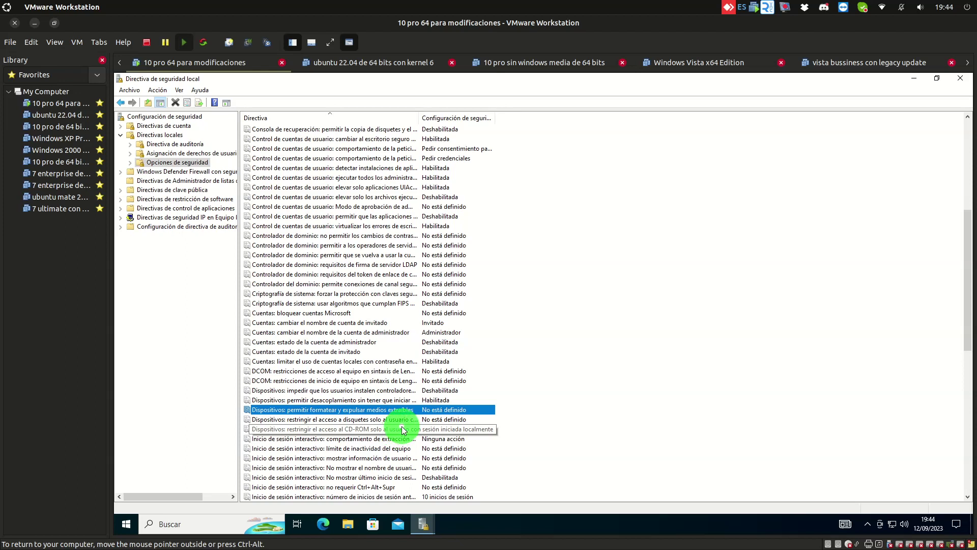
double_click(402, 429)
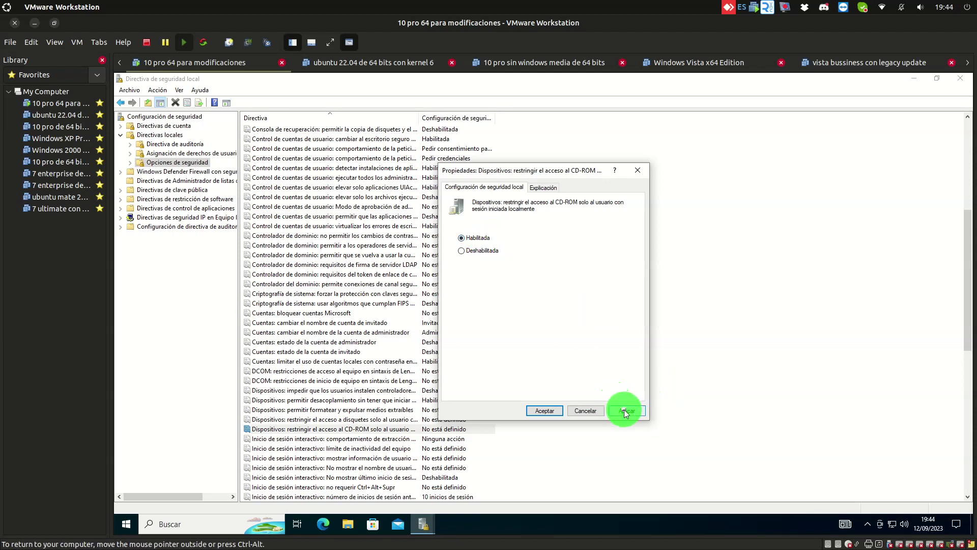
left_click(626, 412)
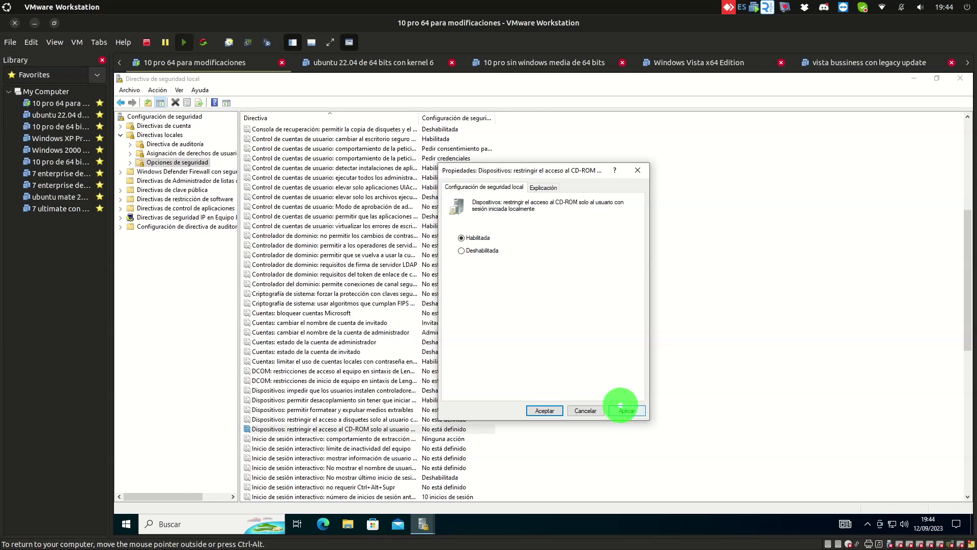
left_click(618, 413)
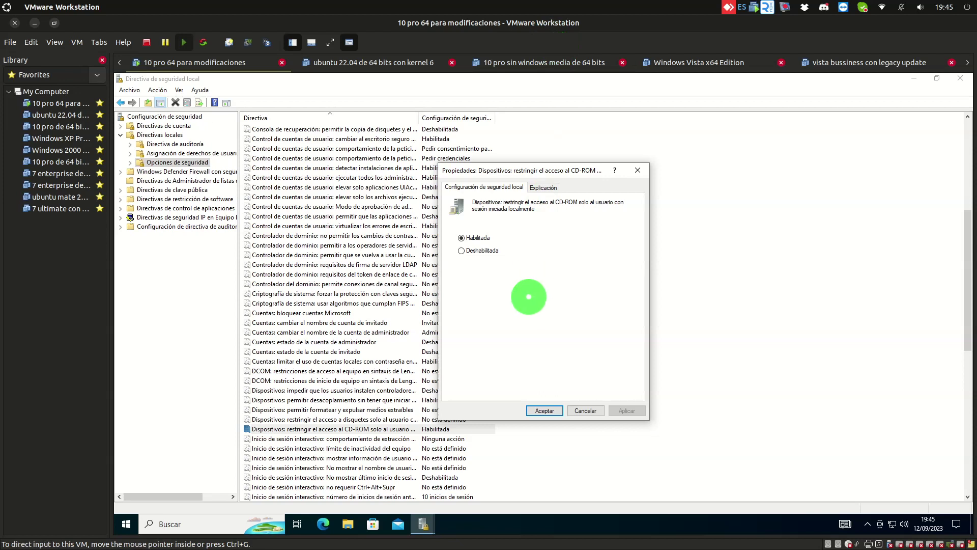
left_click(545, 410)
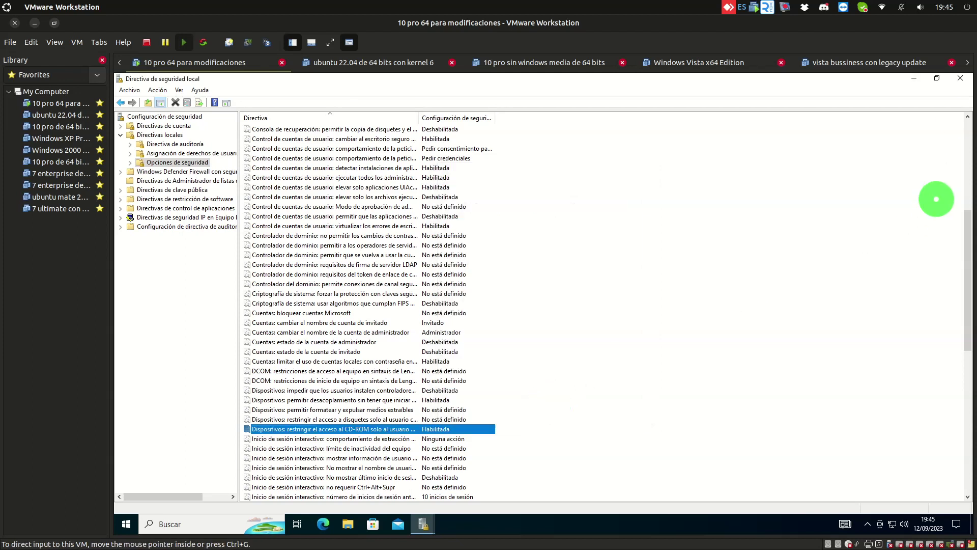
Close both Directiva de seguridad local windows
left_click(960, 79)
left_click(960, 81)
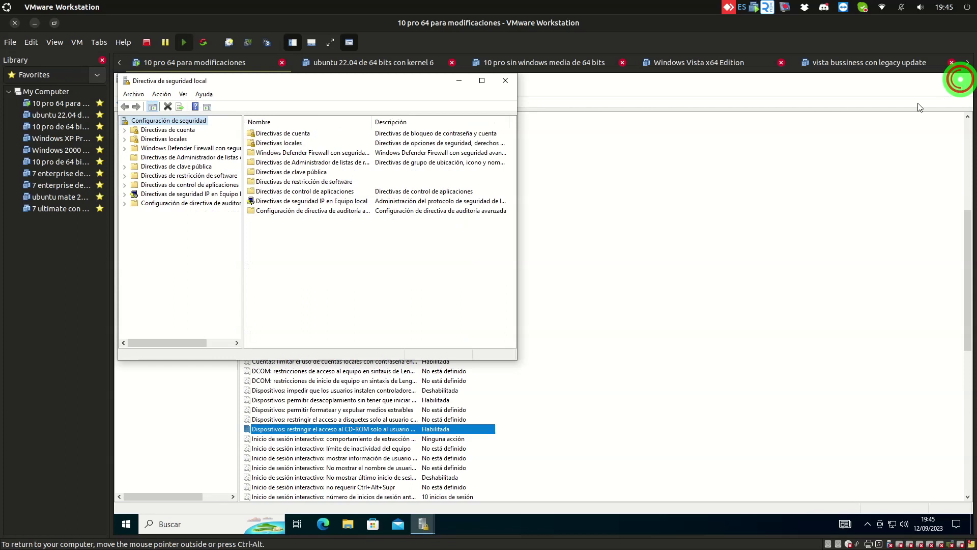
left_click(507, 81)
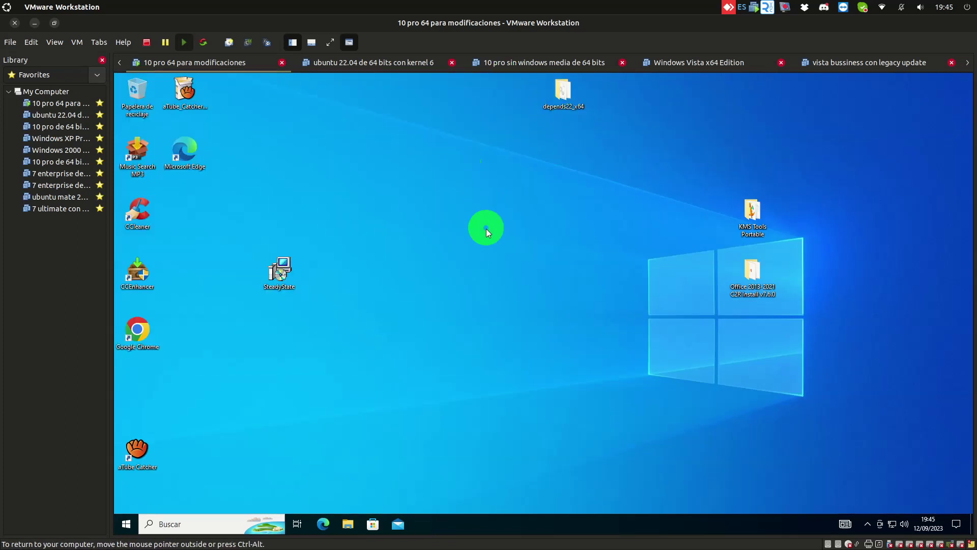
Sign out of the current Windows account in the virtual machine
left_click(128, 524)
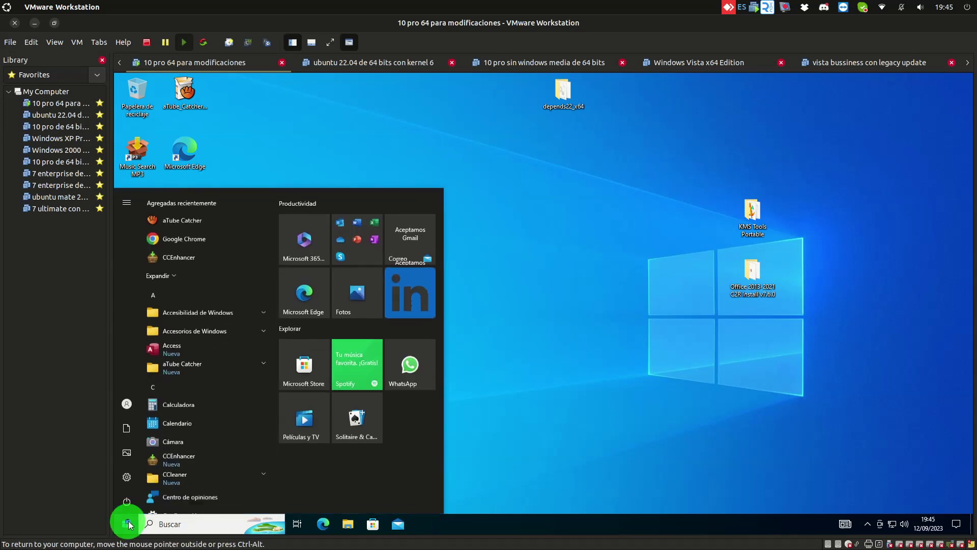
mouse_move(134, 393)
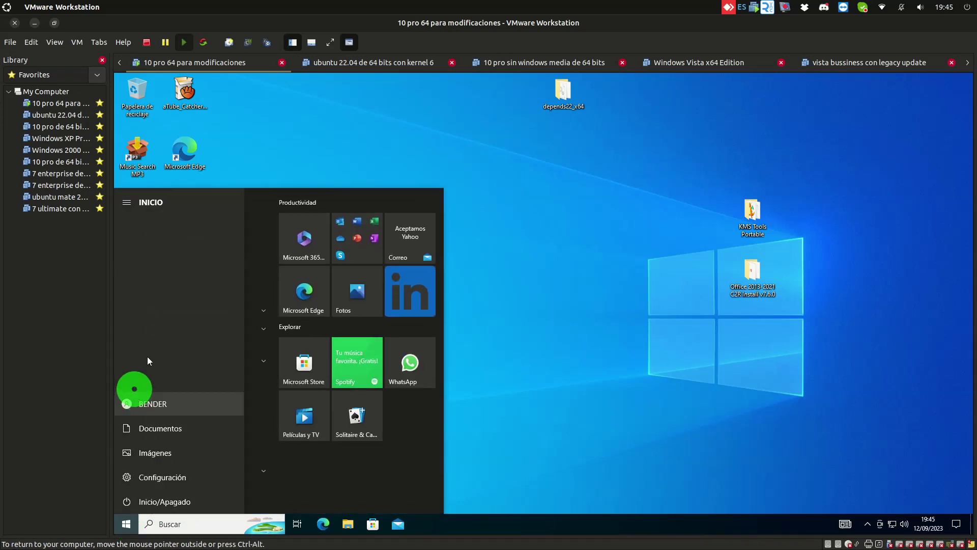
left_click(151, 401)
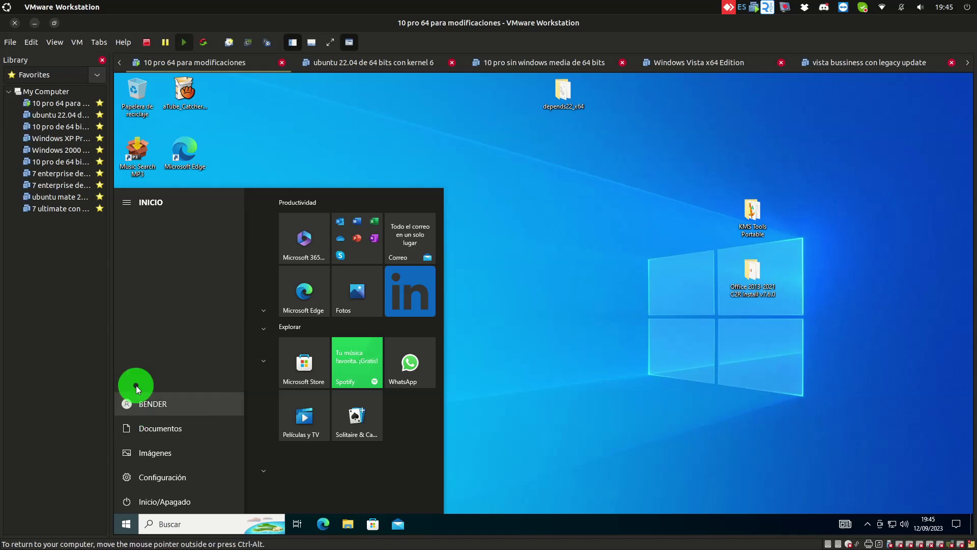
left_click(137, 406)
left_click(157, 354)
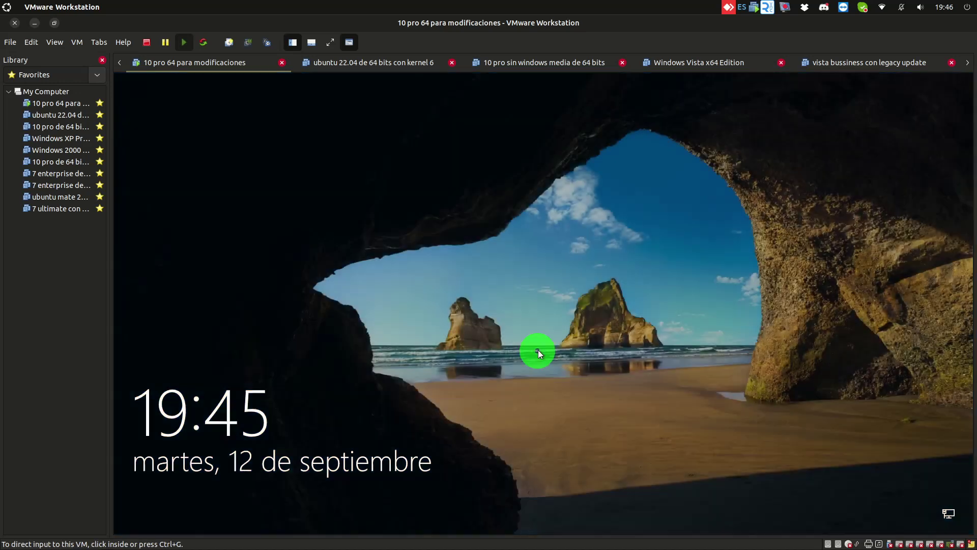
Bring up the sign-in screen, choose the new standard user and sign in to that account
left_click(538, 349)
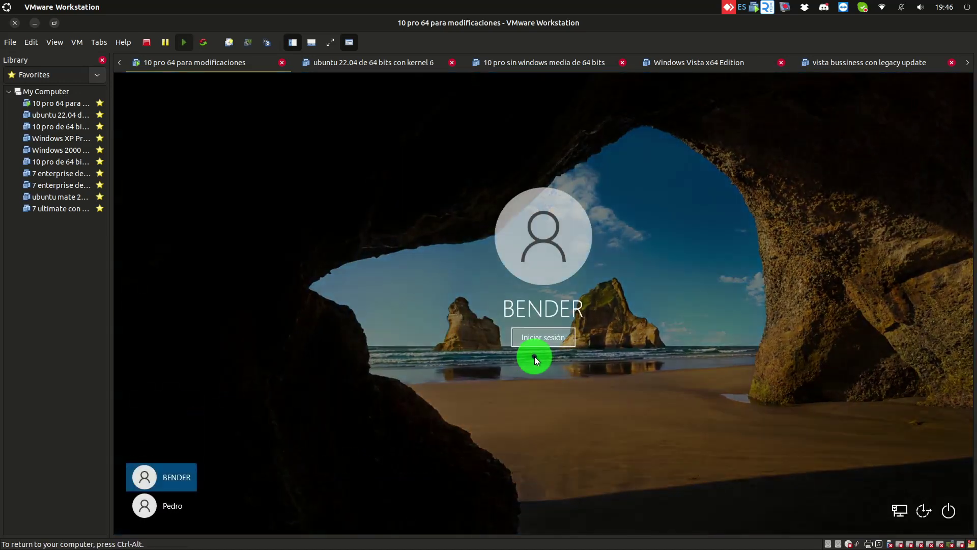
key("ctrl+alt")
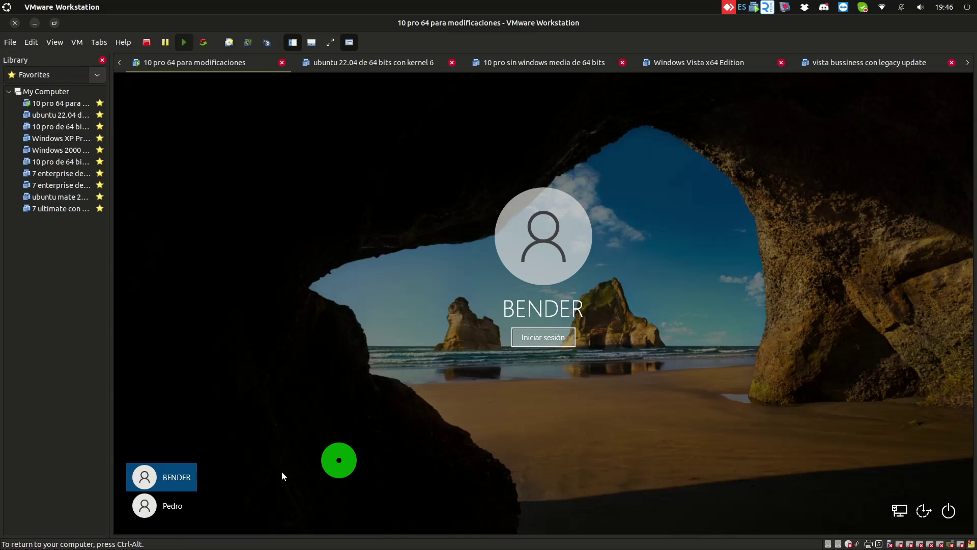
left_click(272, 473)
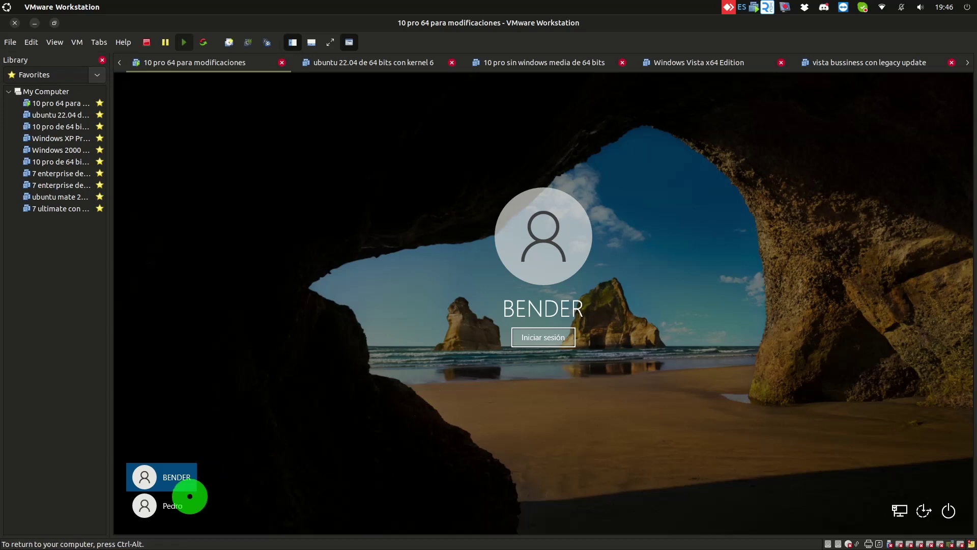
left_click(170, 510)
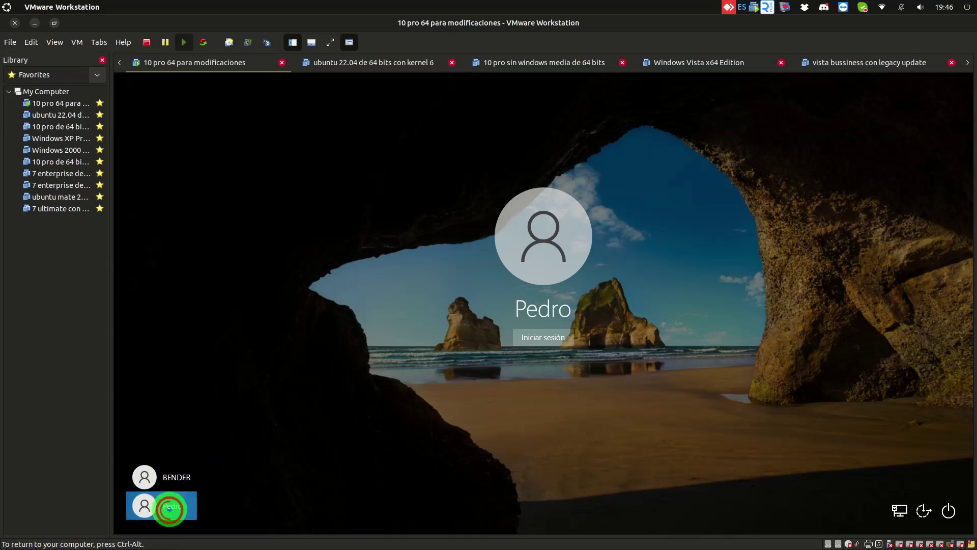
left_click(537, 336)
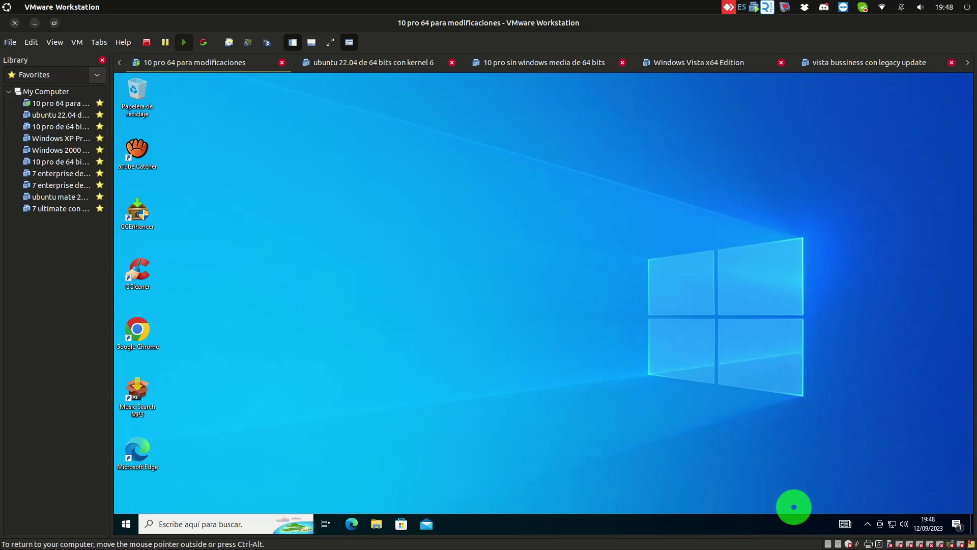
Show the classic Fecha y hora dialog through the date settings and Opciones adicionales de fecha, hora y configuración regional
left_click(928, 525)
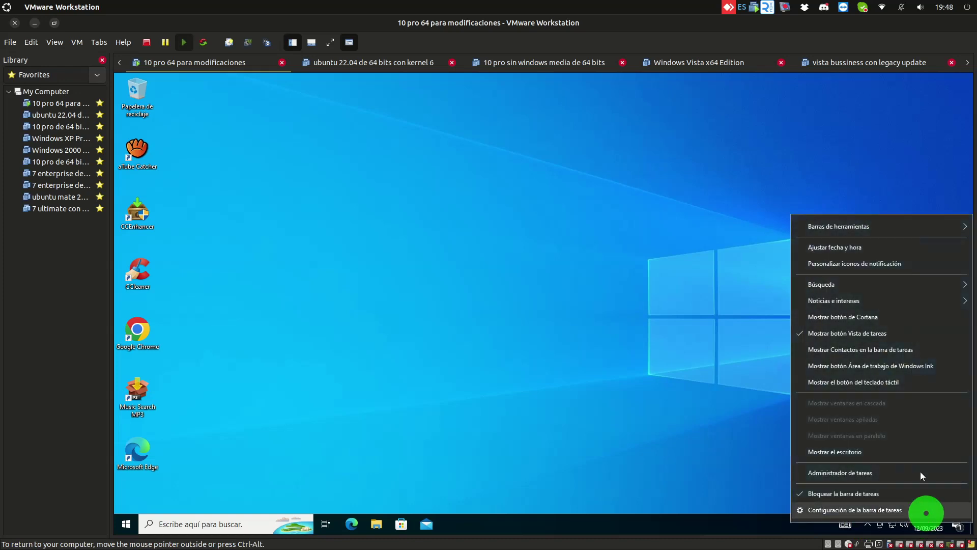
left_click(911, 250)
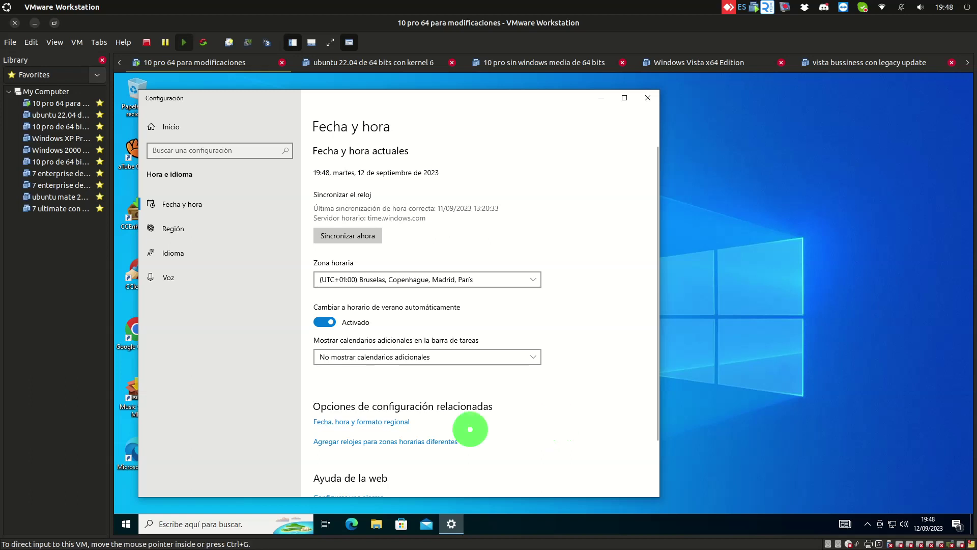
left_click(395, 426)
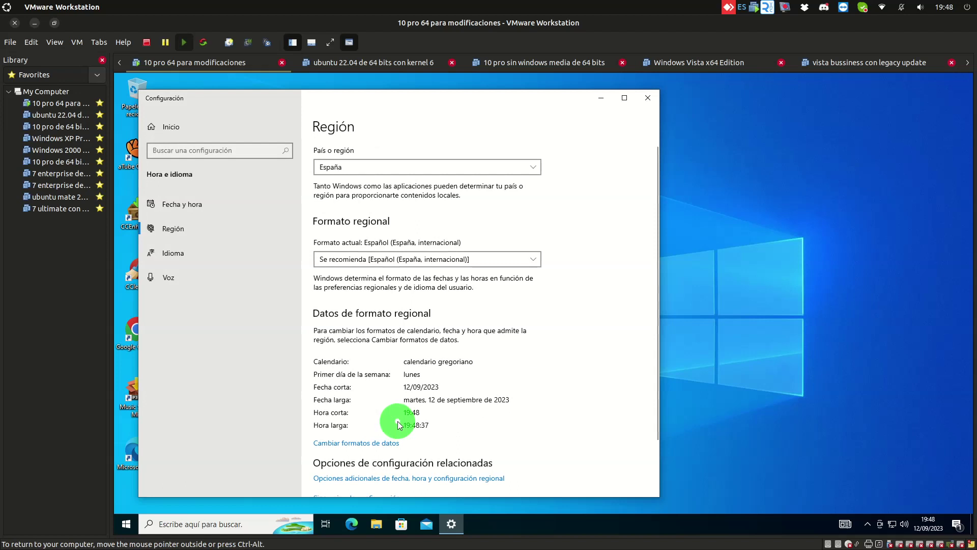
scroll(404, 417, "down", 2)
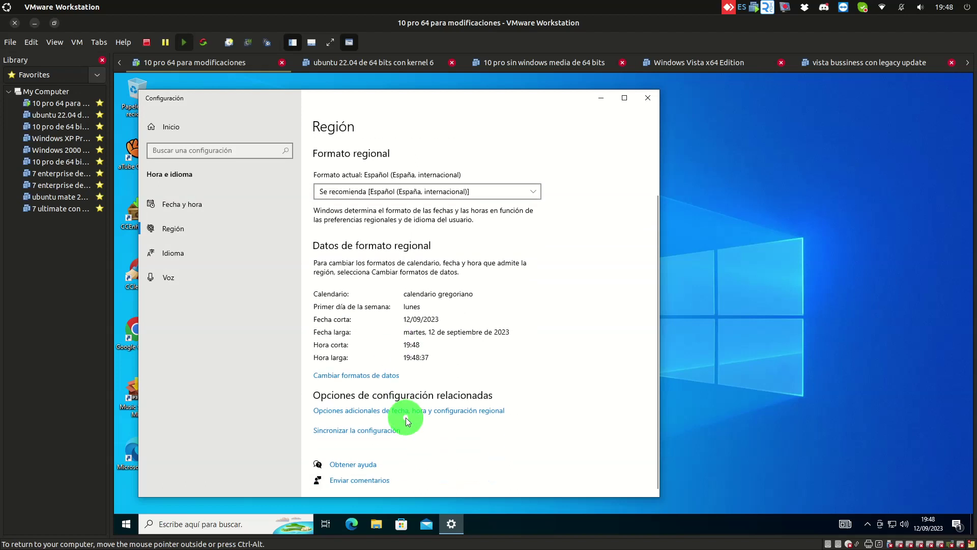
left_click(411, 415)
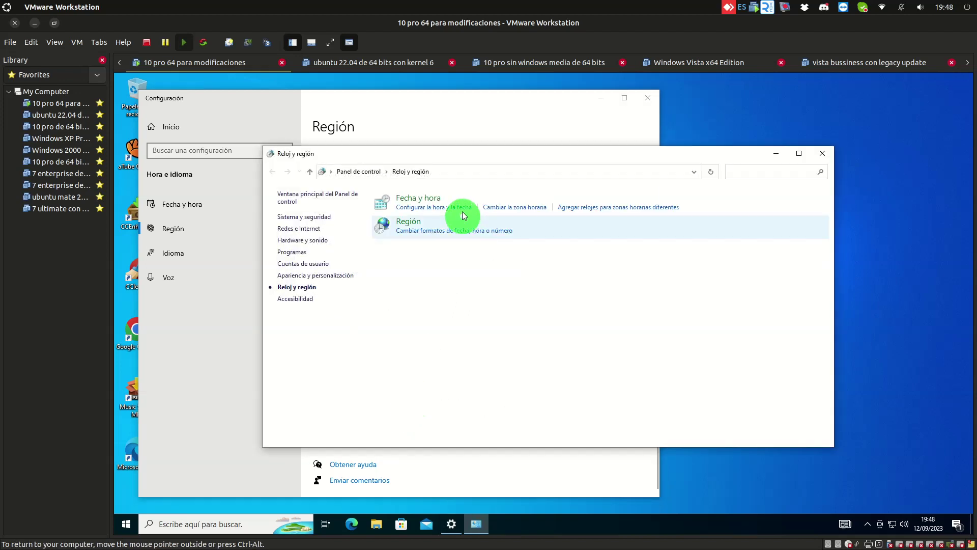
left_click(463, 213)
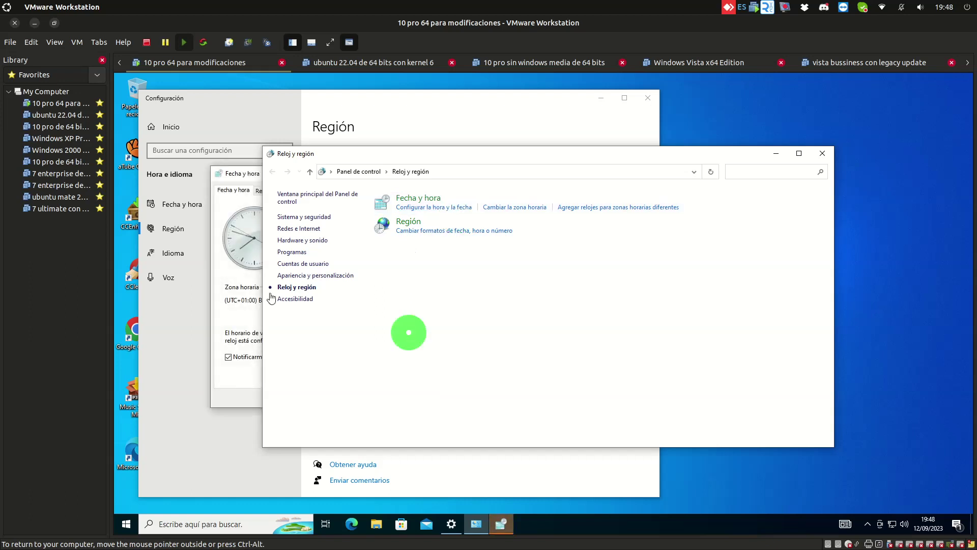
left_click(229, 304)
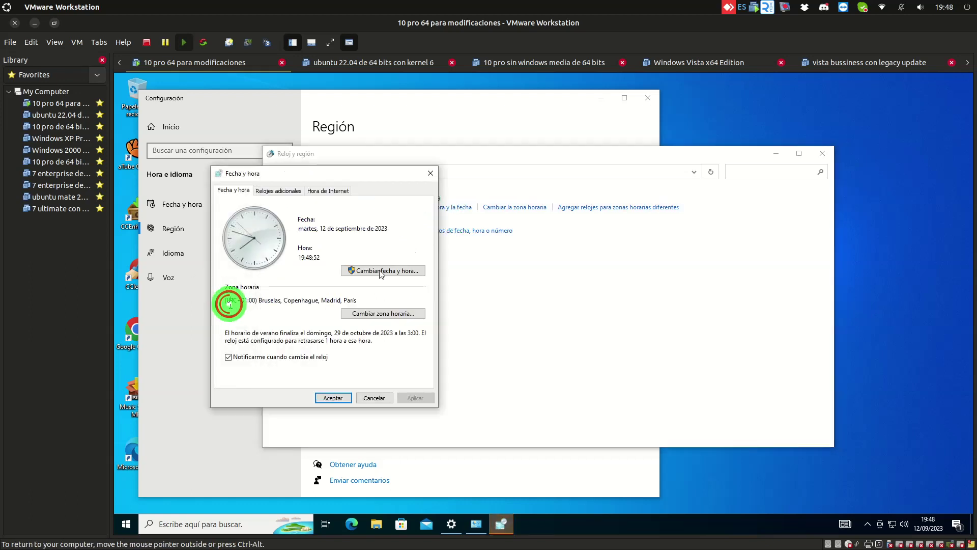
Try the system clock controls in Valores de fecha y hora, cancel the dialogs and return to the Fecha y hora settings page
left_click(372, 271)
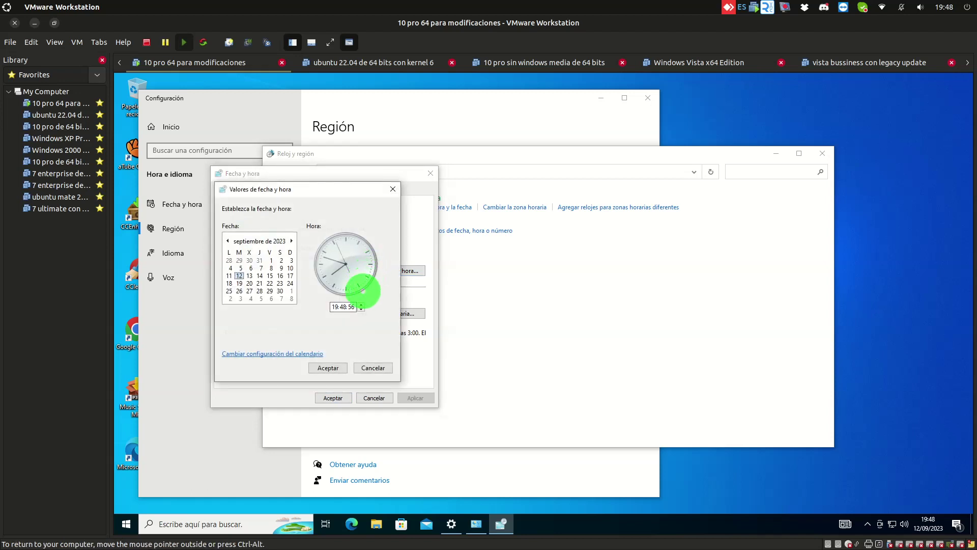
left_click(361, 304)
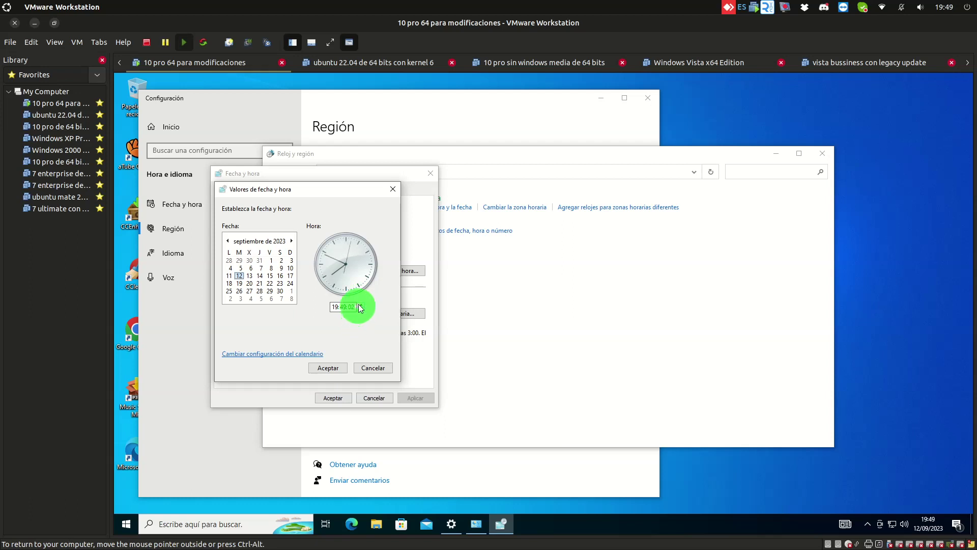
left_click(365, 371)
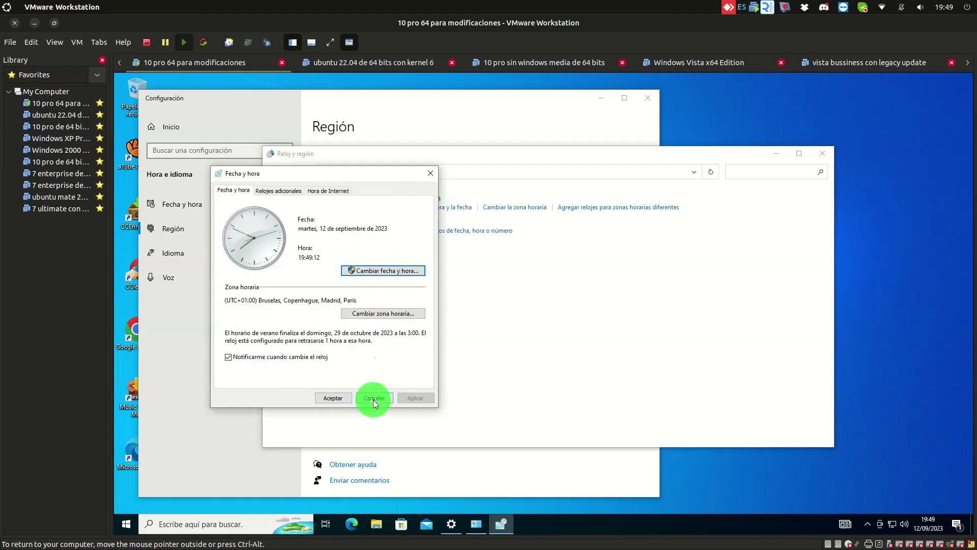
left_click(373, 398)
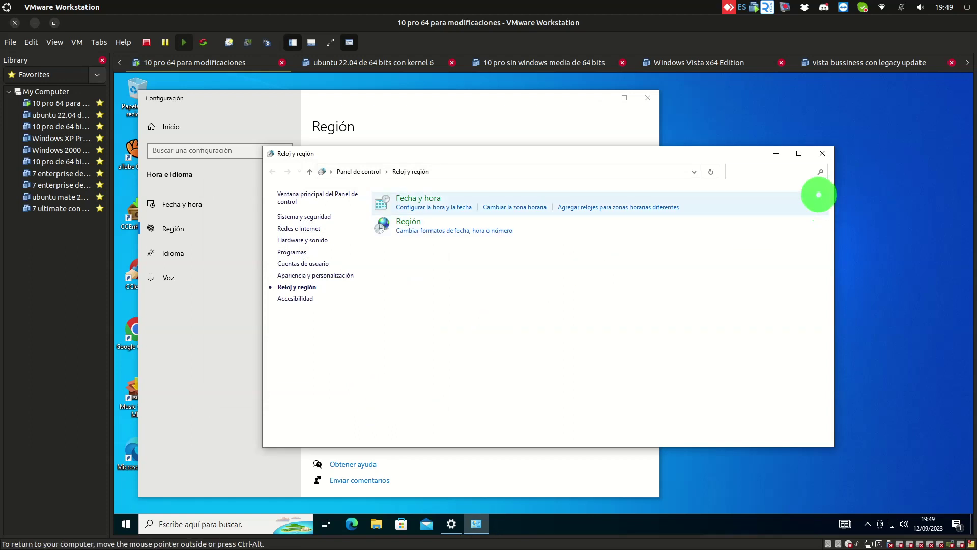
left_click(816, 159)
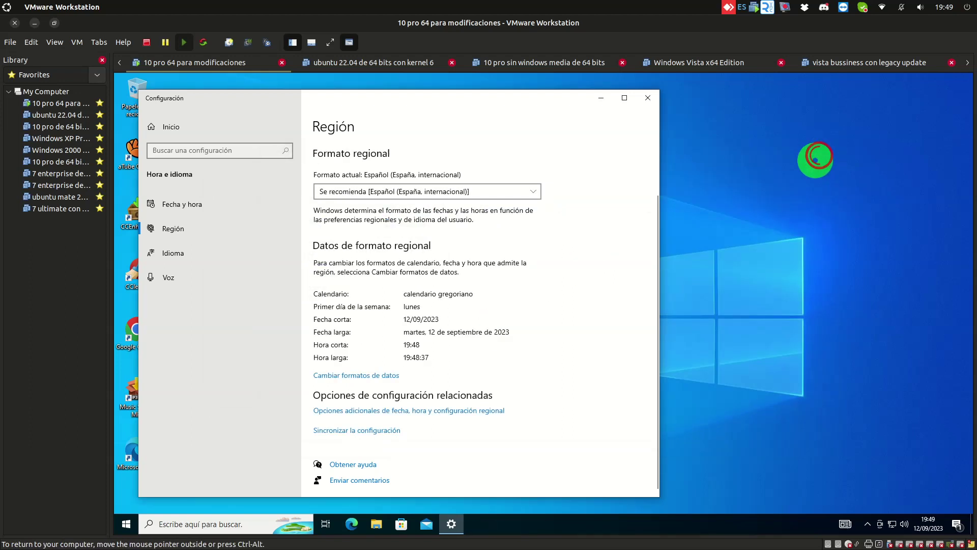
left_click(231, 212)
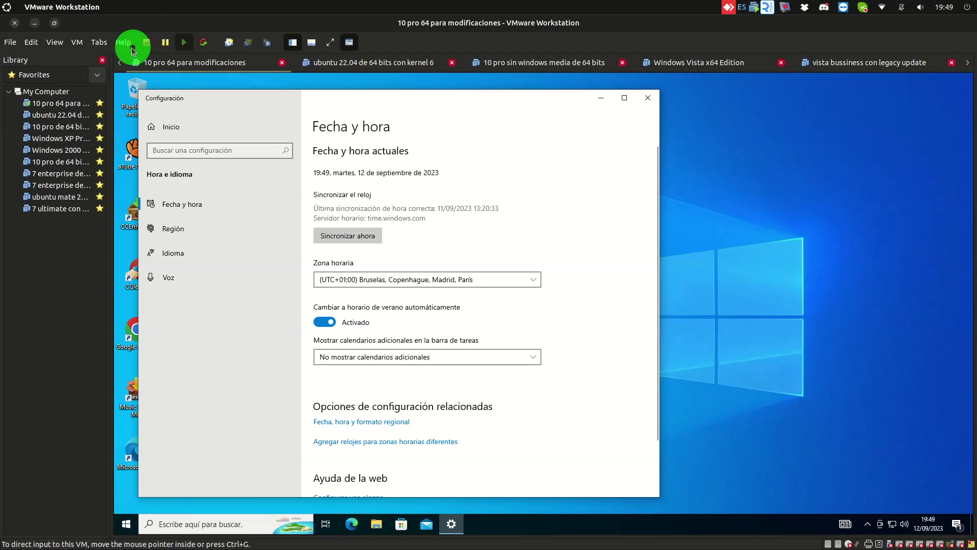
Show All Items in the virtual machine library instead of only the favorites
left_click(103, 76)
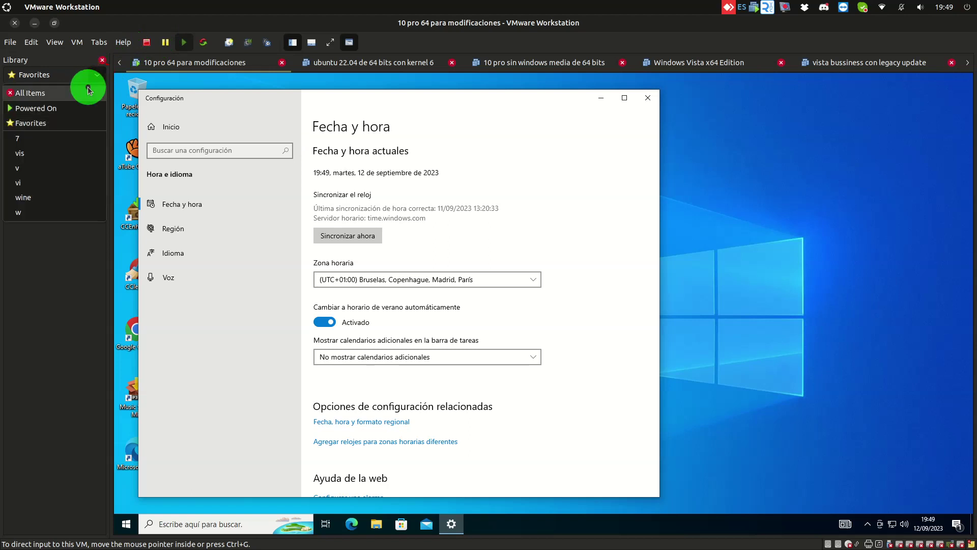
left_click(89, 90)
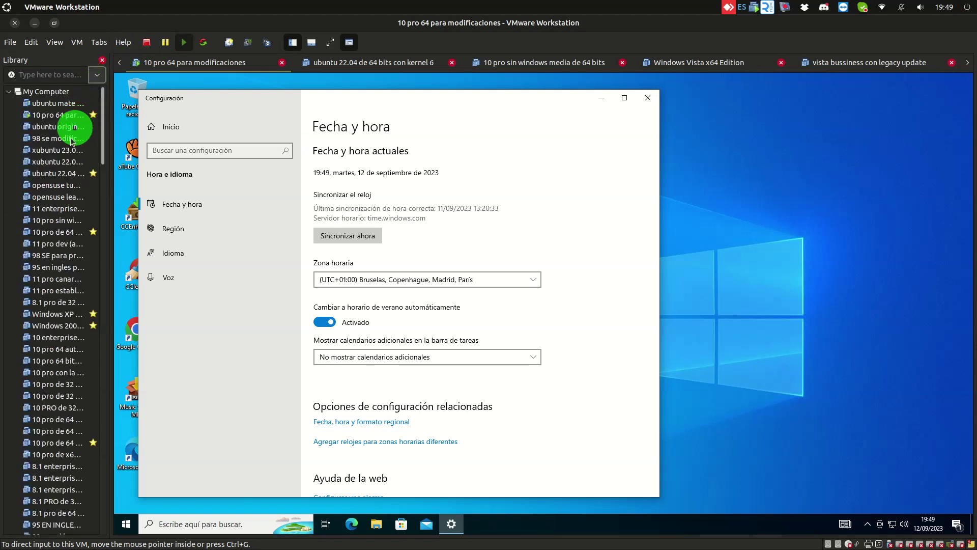
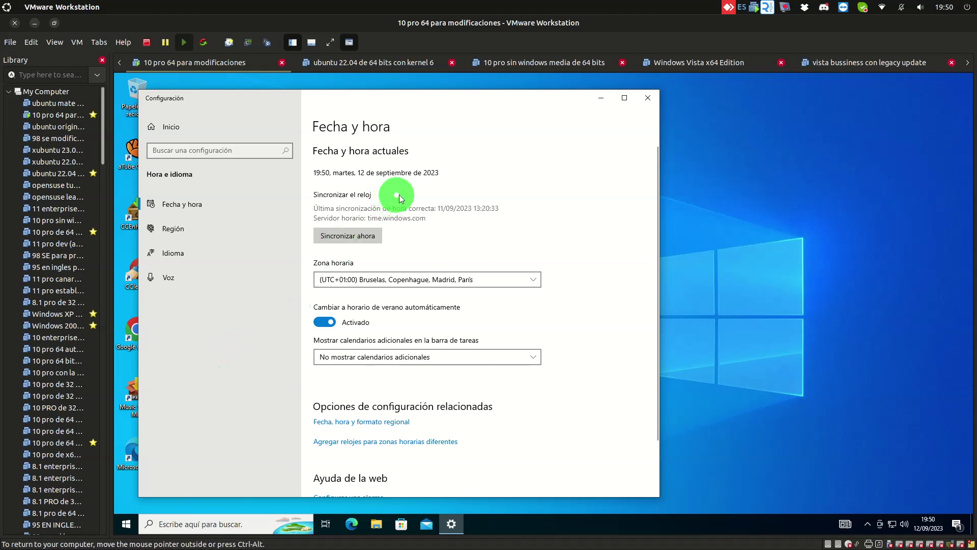
Close the Fecha y hora settings and launch Panel de control from the Sistema de Windows app folder
left_click(656, 102)
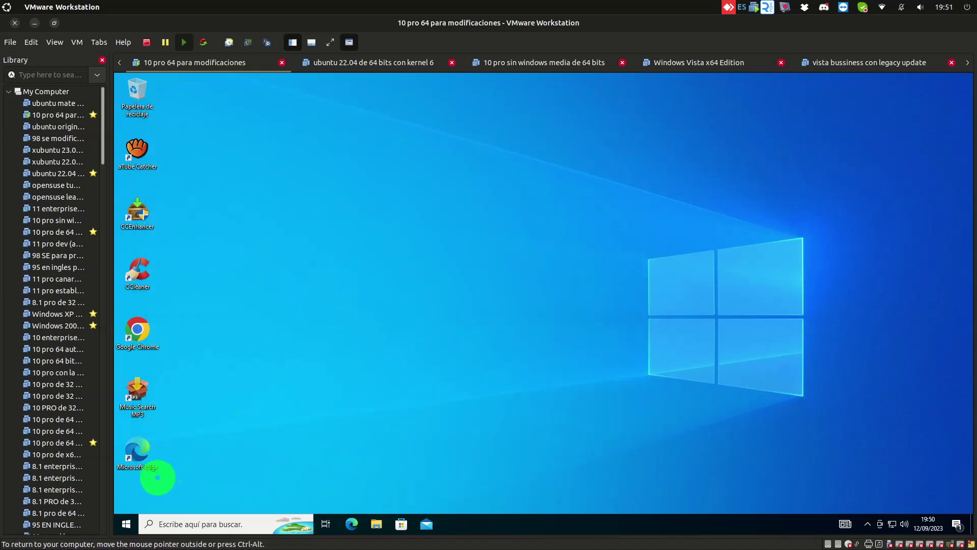
left_click(129, 527)
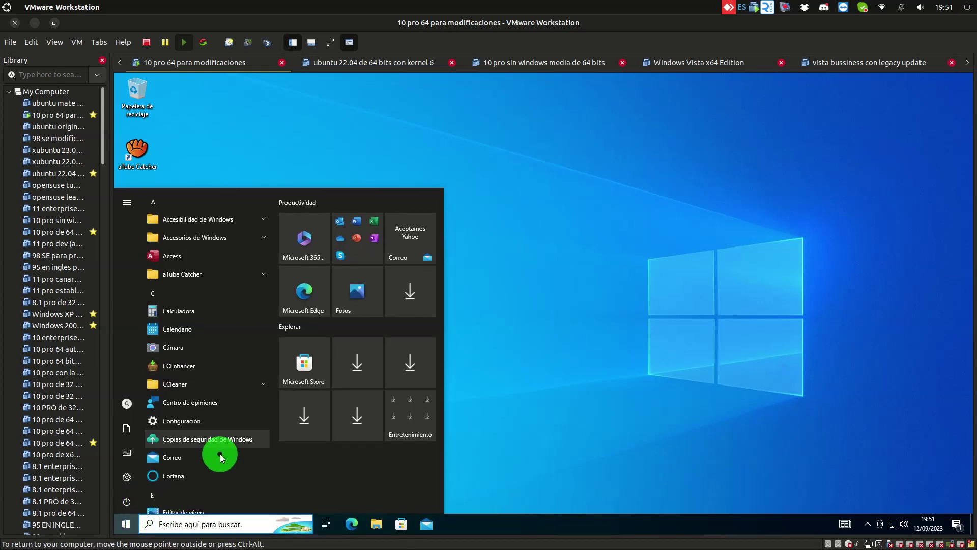
scroll(219, 454, "down", 10)
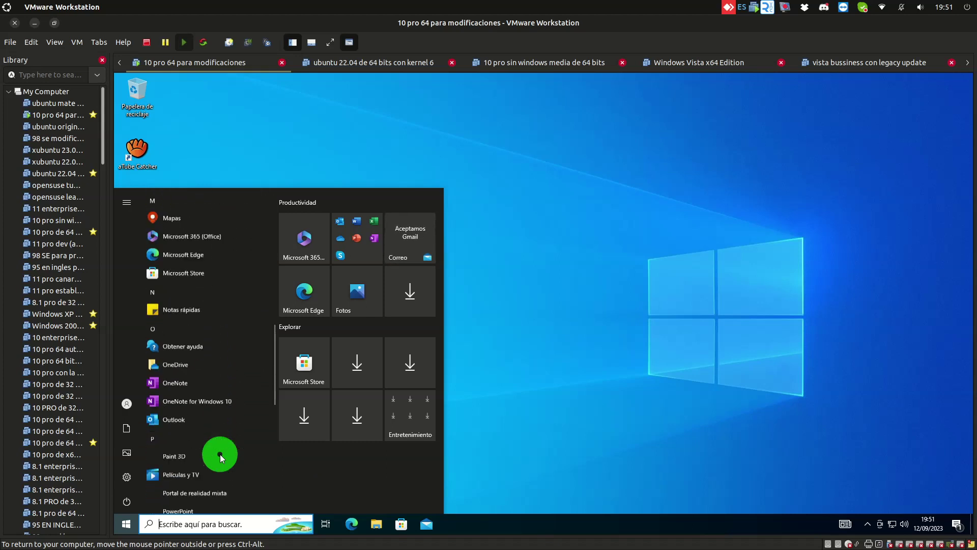
scroll(220, 453, "down", 5)
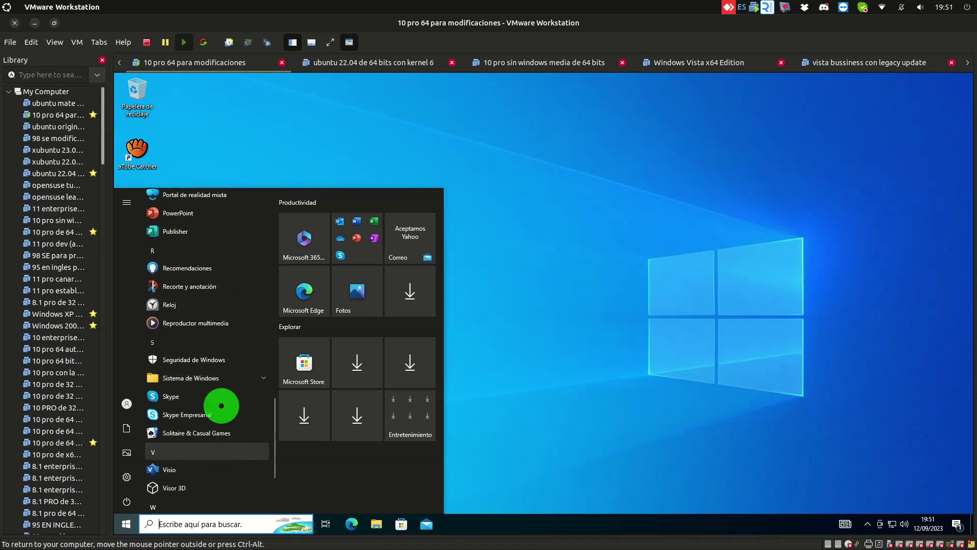
left_click(227, 390)
scroll(227, 390, "down", 3)
left_click(227, 389)
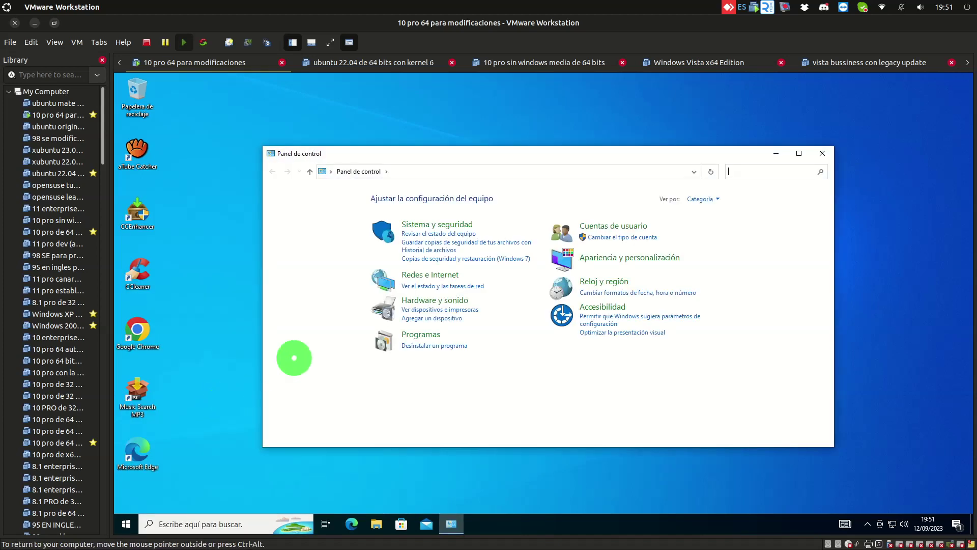
Check access to Valores de fecha y hora through Reloj y región, cancel both dialogs and close Panel de control
left_click(602, 287)
left_click(452, 209)
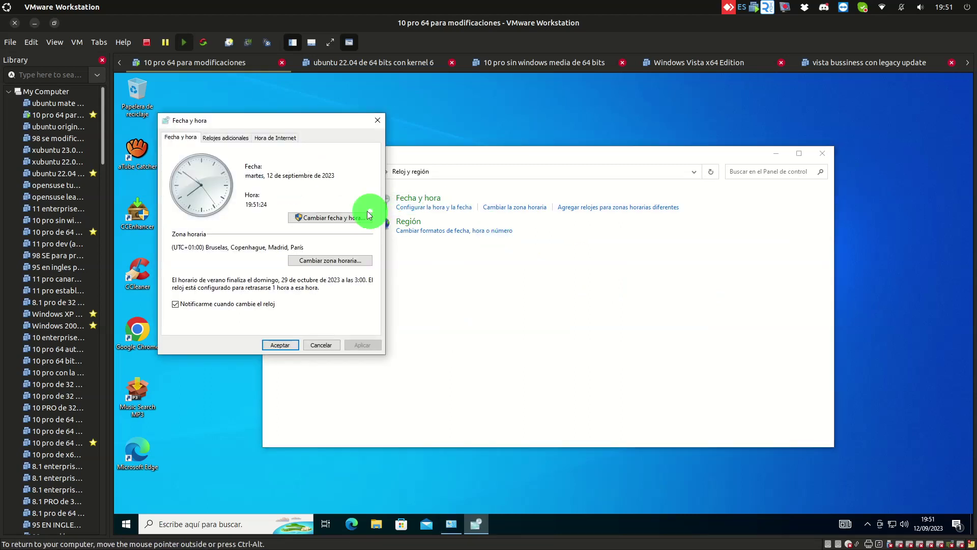
left_click(343, 221)
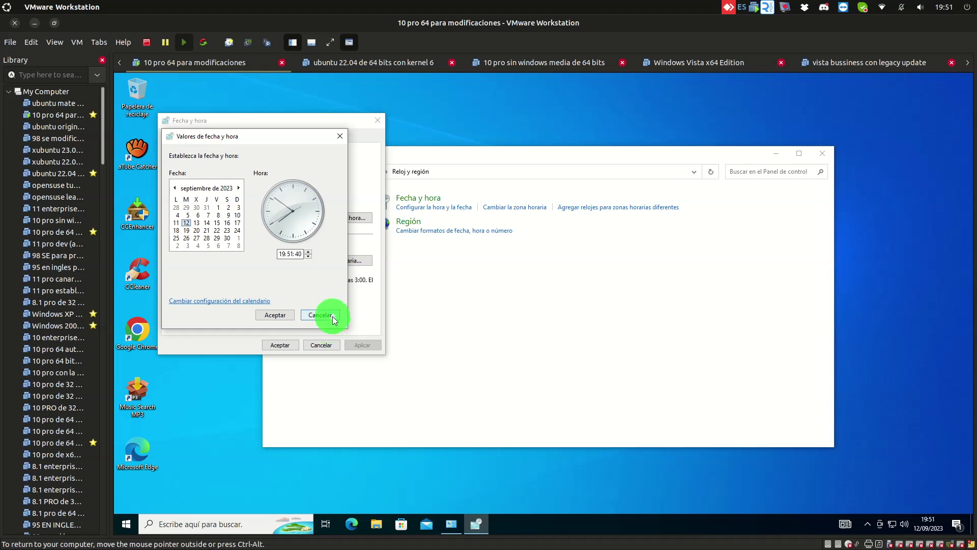
left_click(334, 317)
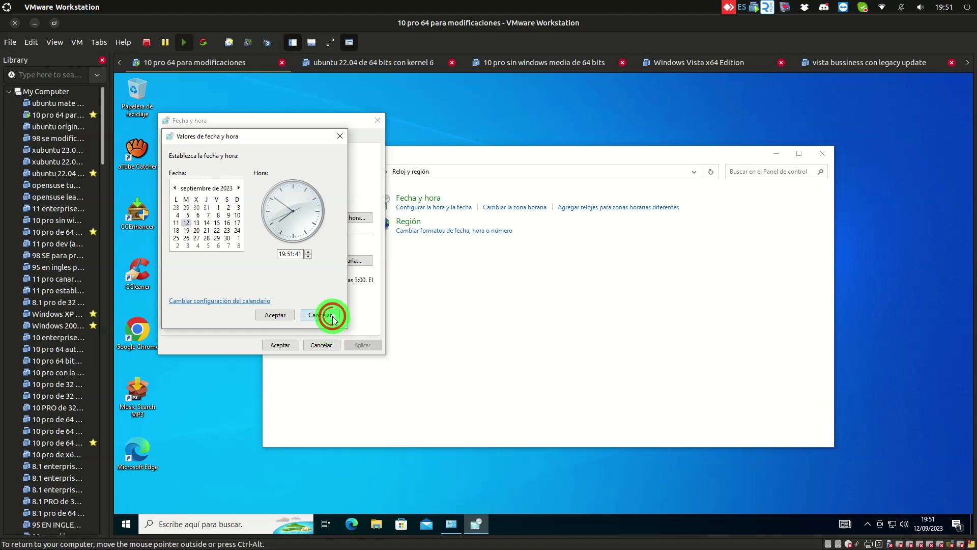
left_click(313, 348)
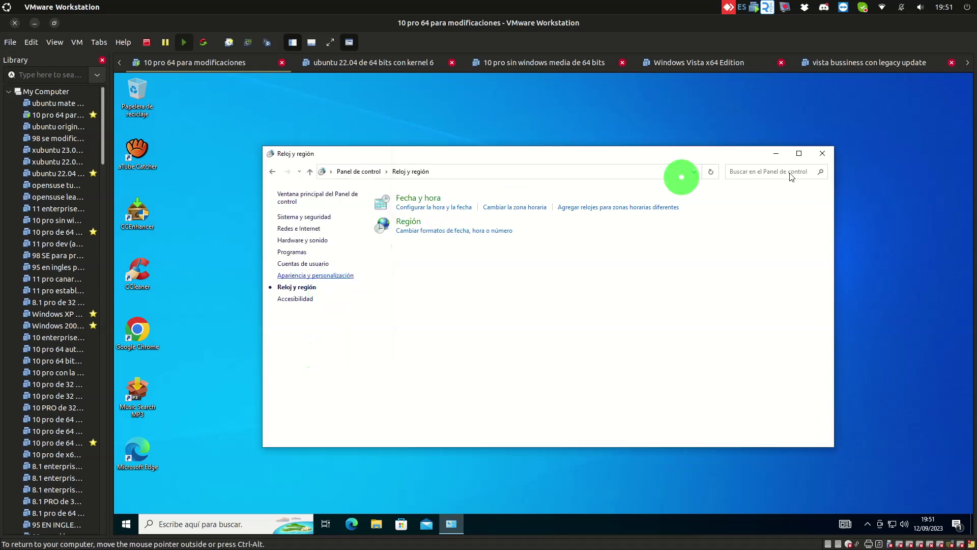
left_click(823, 154)
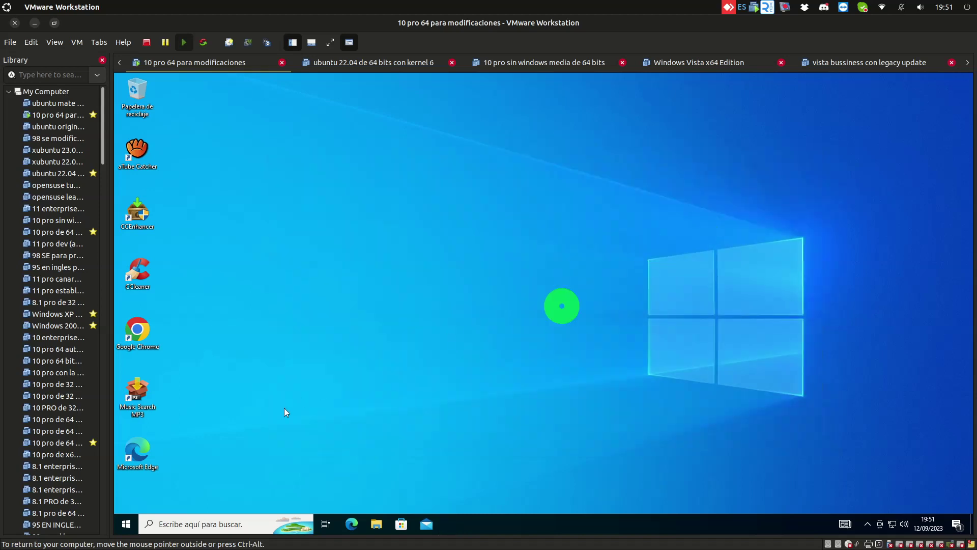
Show the Acerca de page of the Sistema settings in a maximized Configuración window
left_click(127, 522)
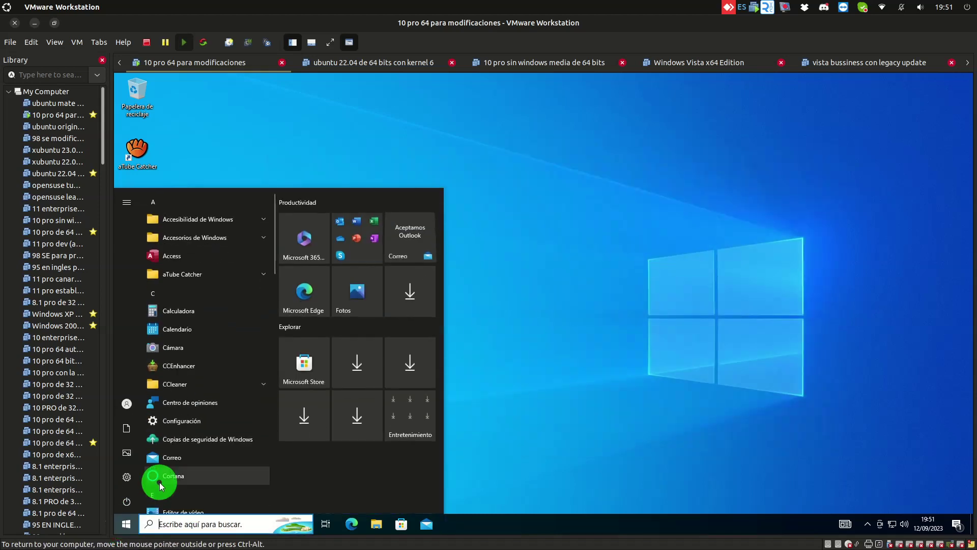
left_click(128, 481)
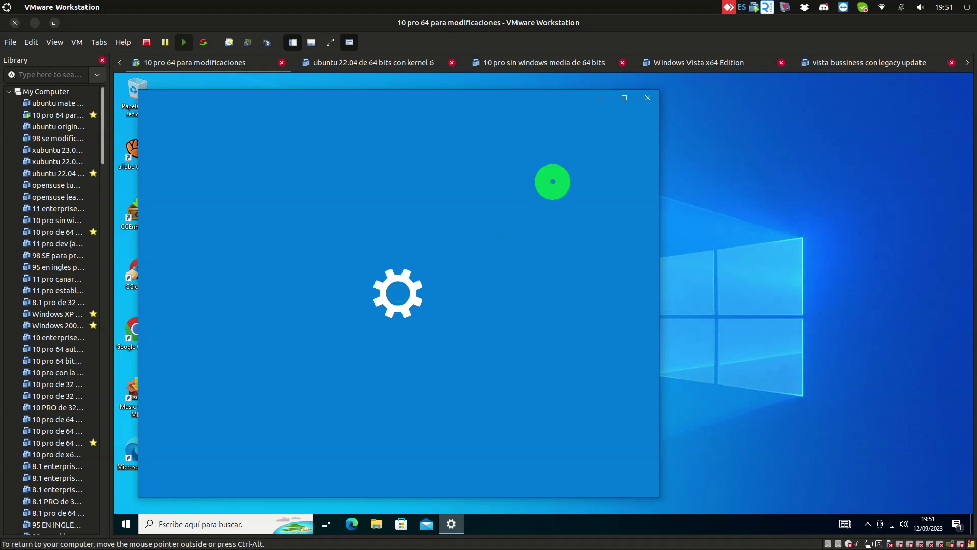
left_click(627, 99)
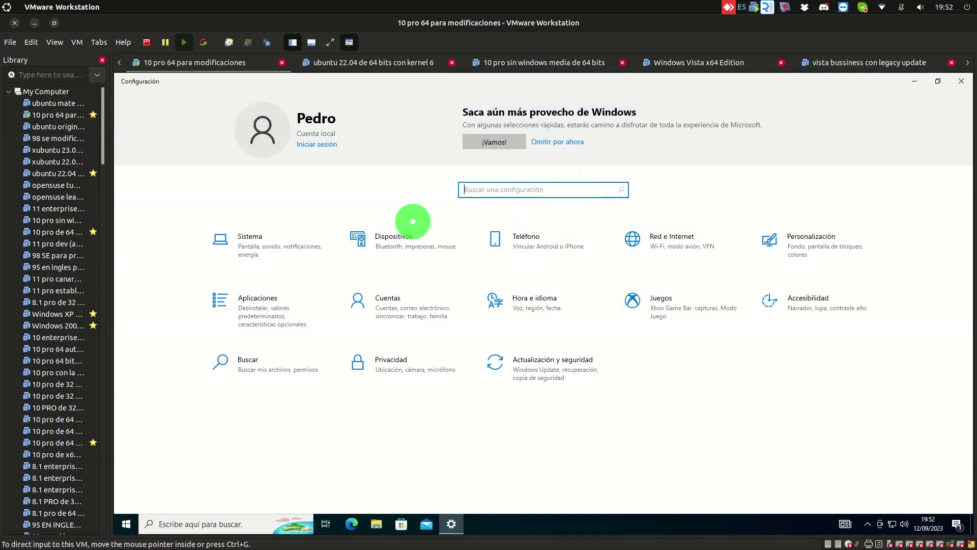
left_click(294, 244)
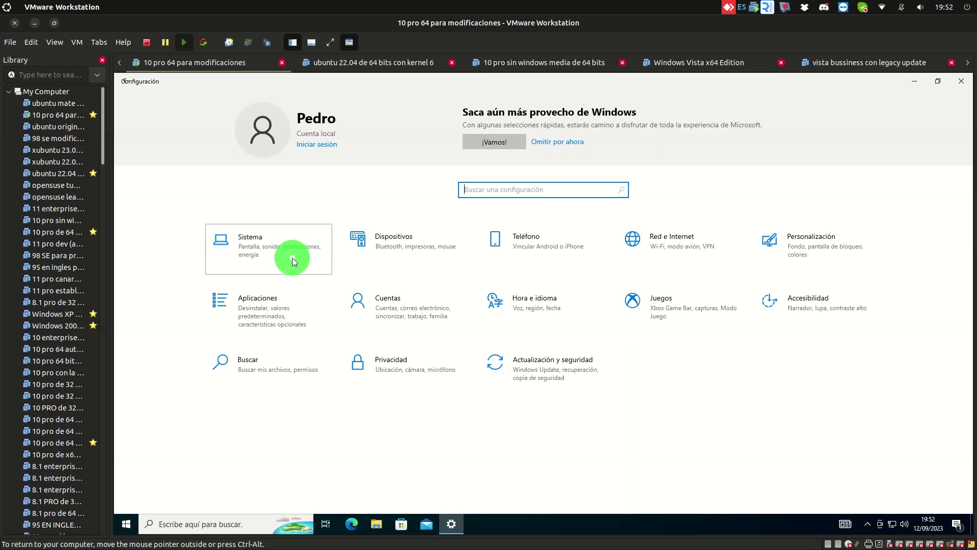
left_click(292, 257)
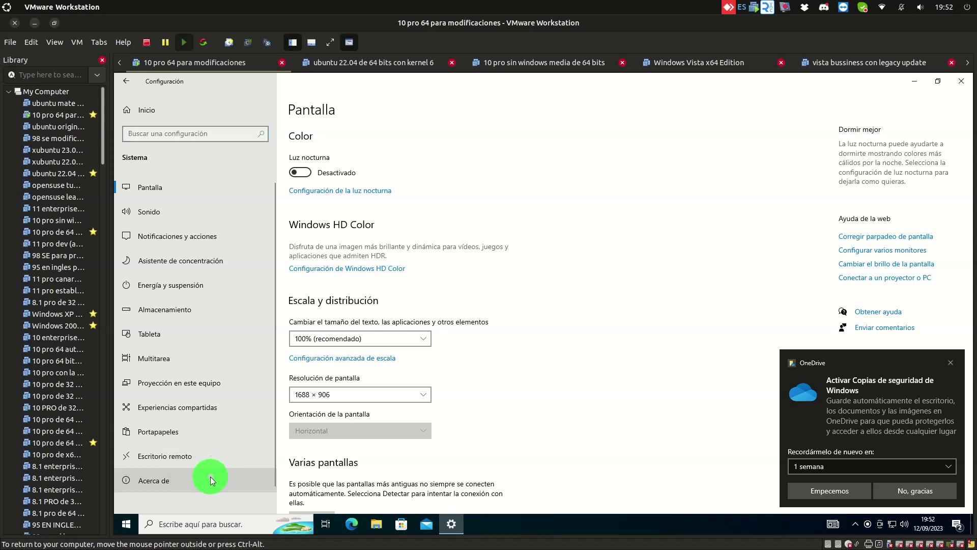
left_click(209, 477)
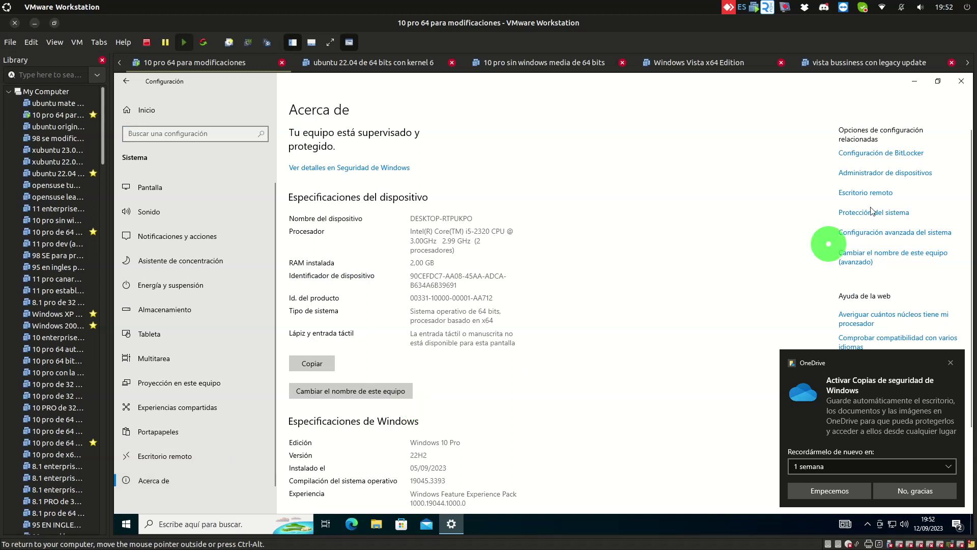
Launch Administrador de dispositivos from the related settings, allow the elevation request, minimize Configuración and accept the standard-user notice
left_click(888, 173)
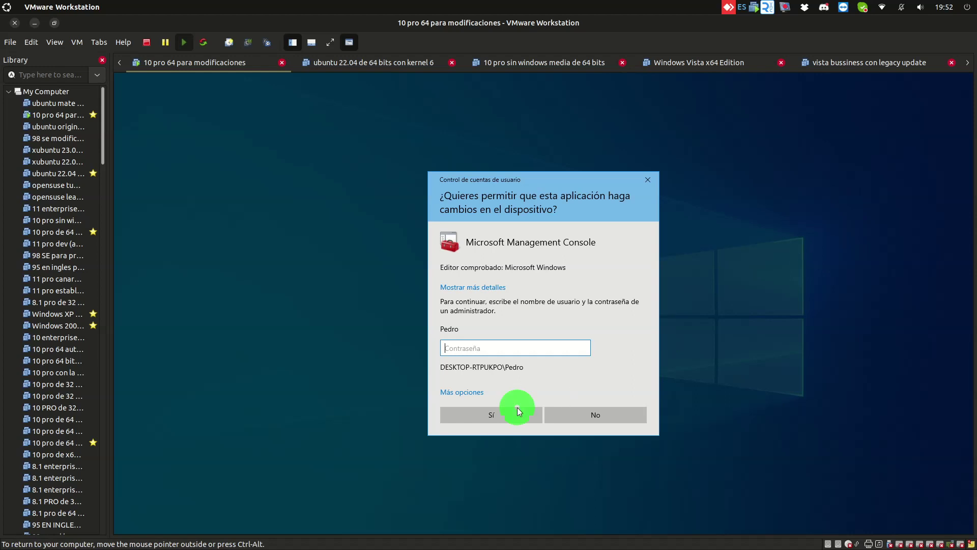
left_click(492, 417)
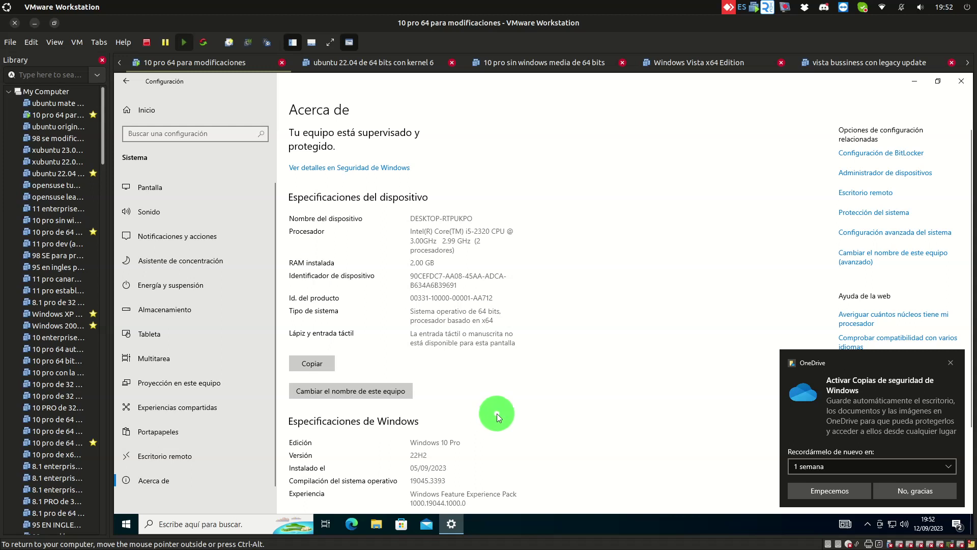
key("alt+Tab")
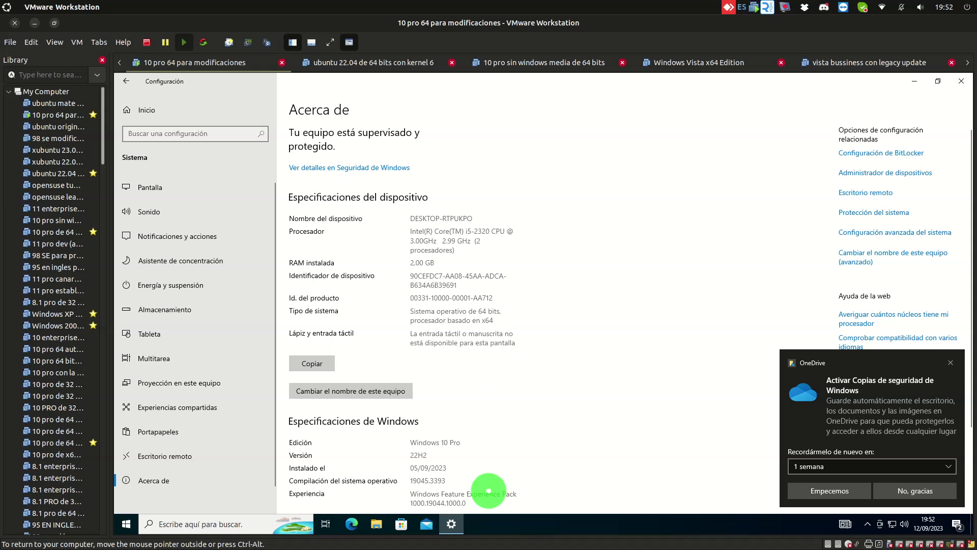
left_click(447, 531)
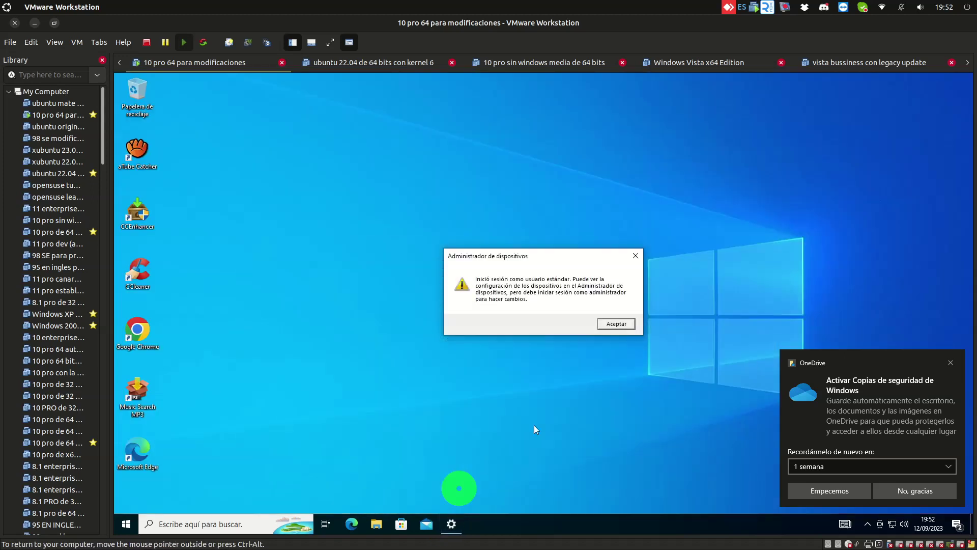
left_click(610, 325)
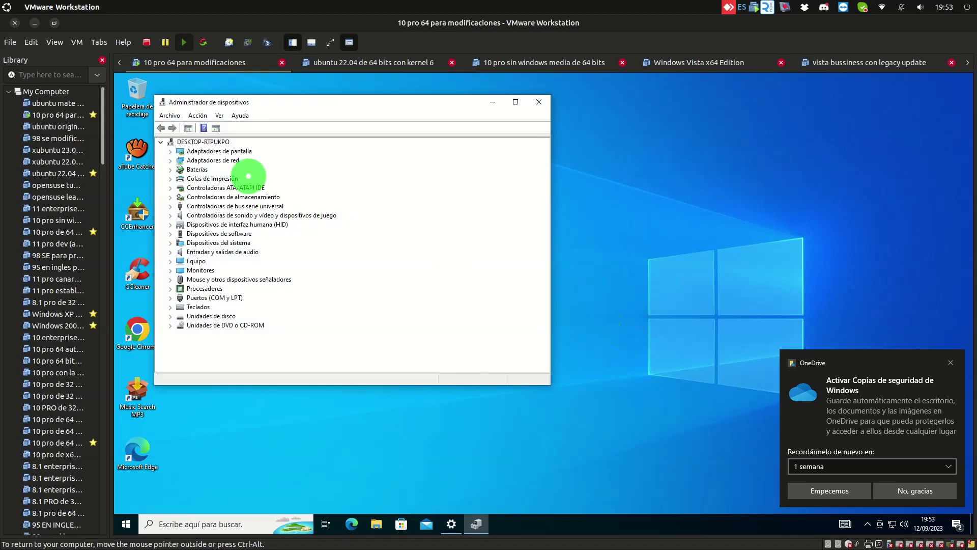
Examine which actions Administrador de dispositivos offers for the computer, then close it
left_click(227, 145)
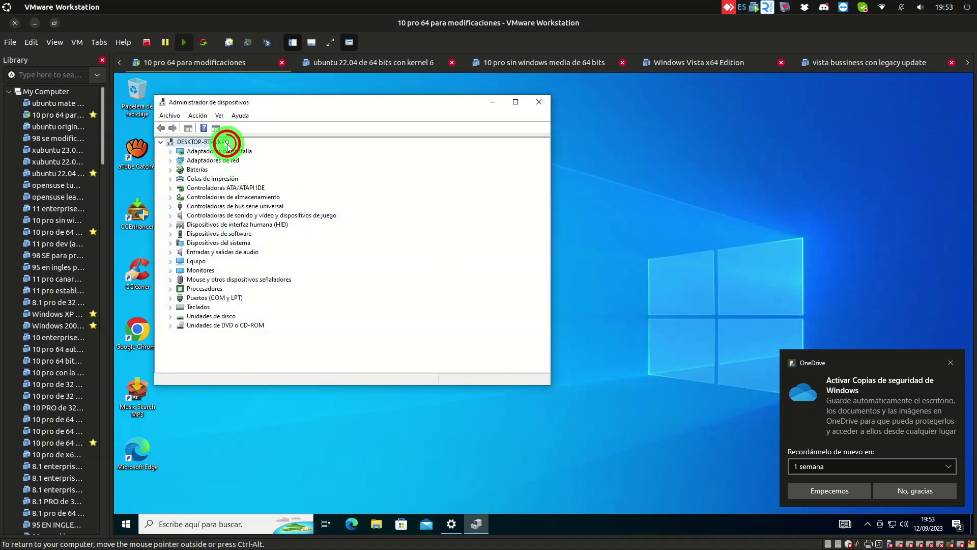
left_click(219, 147)
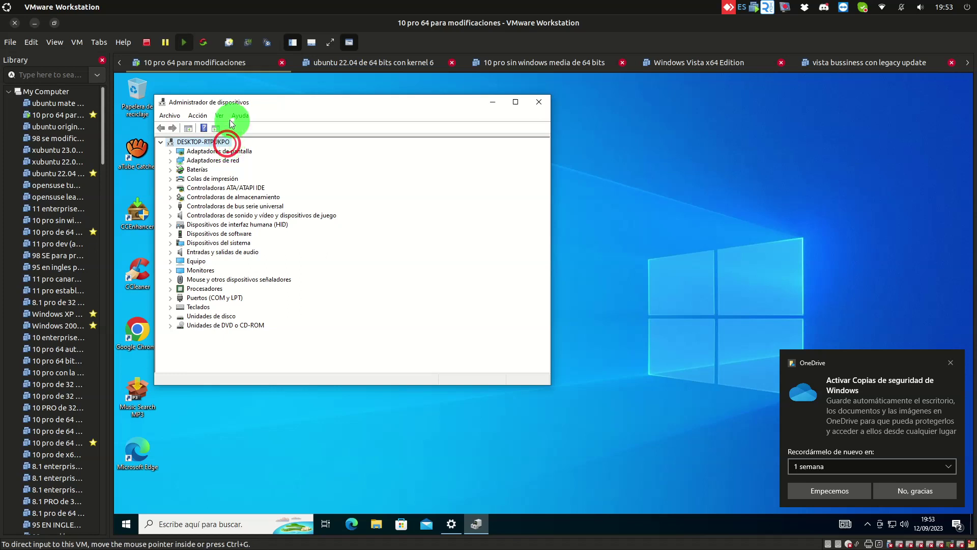
left_click(183, 114)
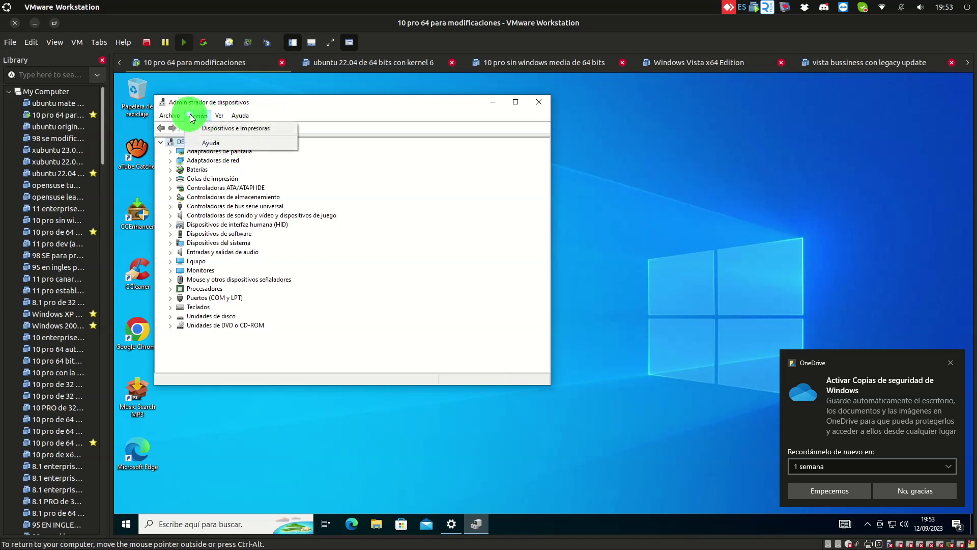
left_click(221, 116)
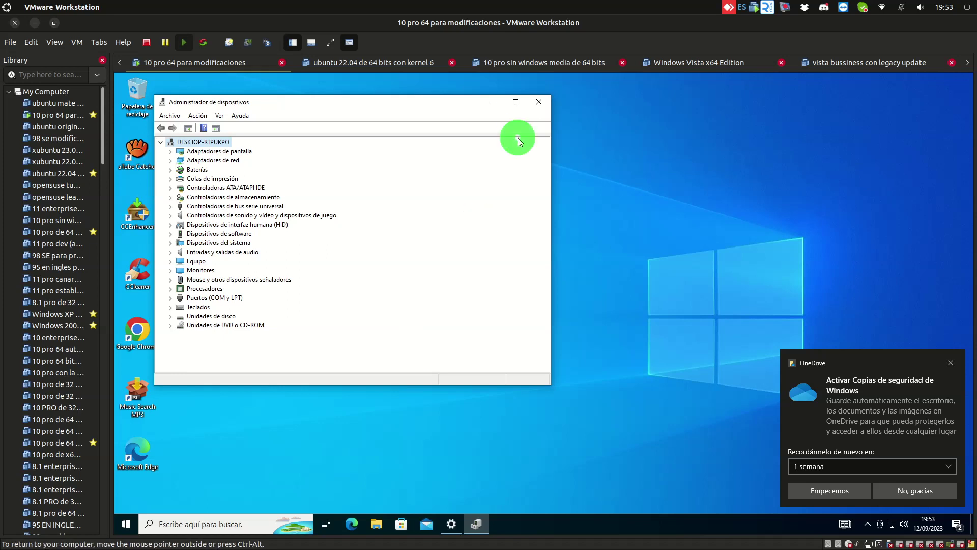
left_click(538, 105)
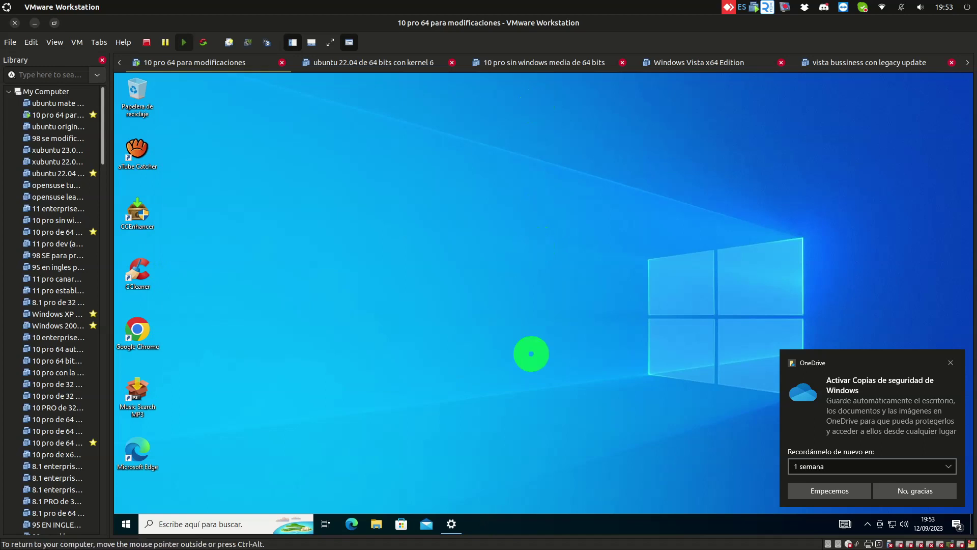
Set the virtual machine's CD/DVD drive to use the ISO image en_office_xp_pro.iso from the en_office_xp_pro_202112 folder in Descargas and save the settings
left_click(847, 543)
left_click(855, 532)
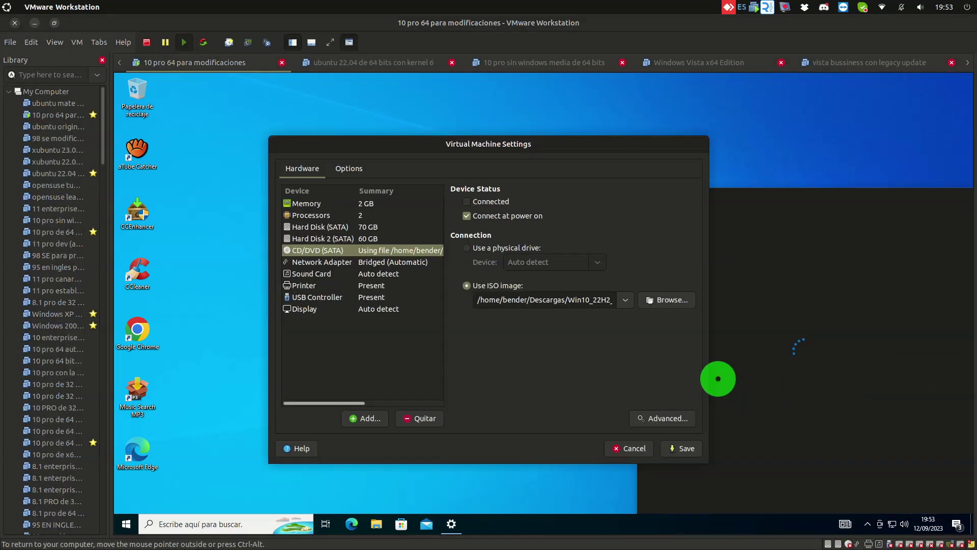
left_click(679, 305)
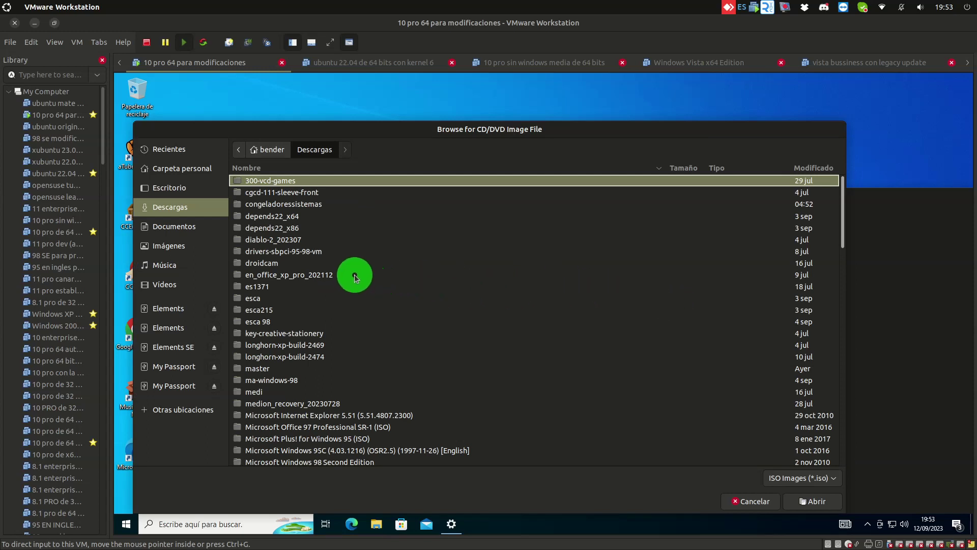
double_click(354, 275)
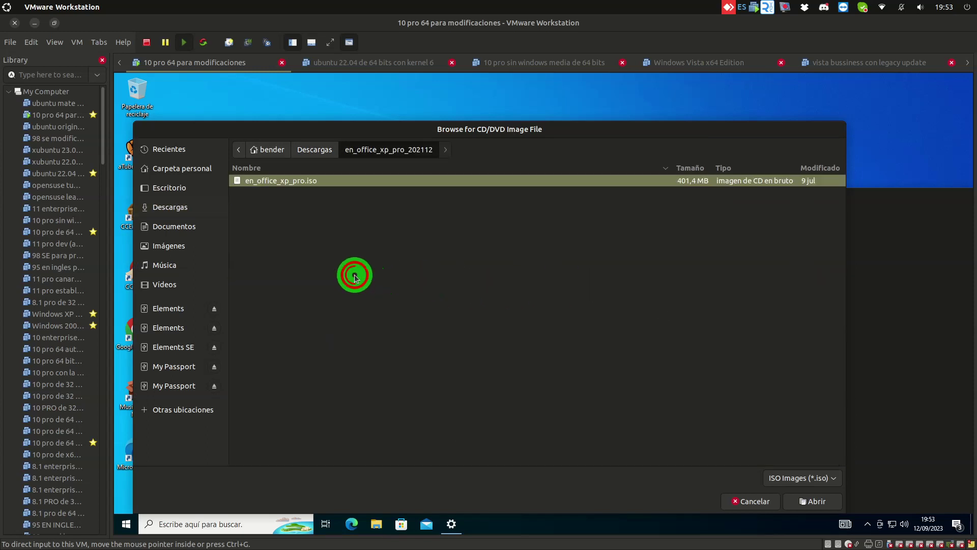
double_click(409, 182)
left_click(503, 287)
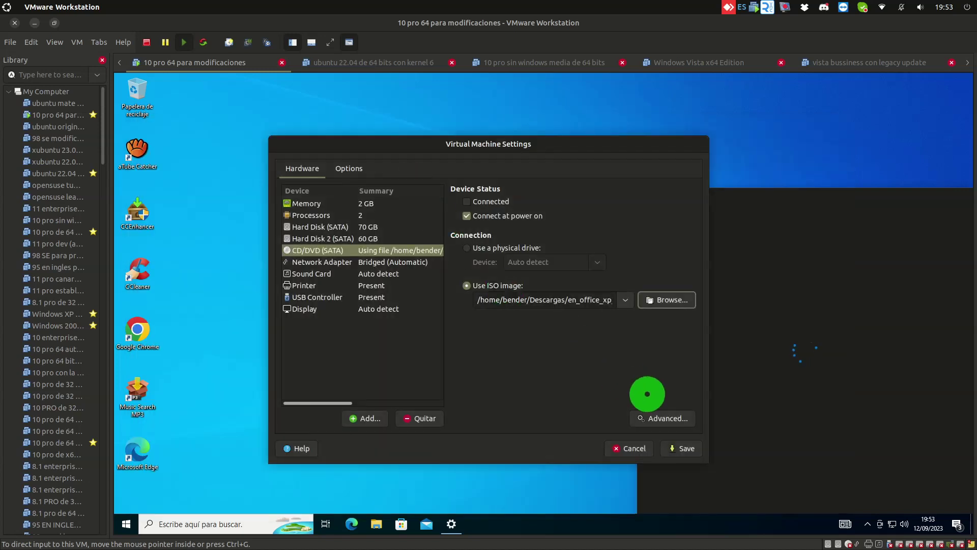
left_click(668, 452)
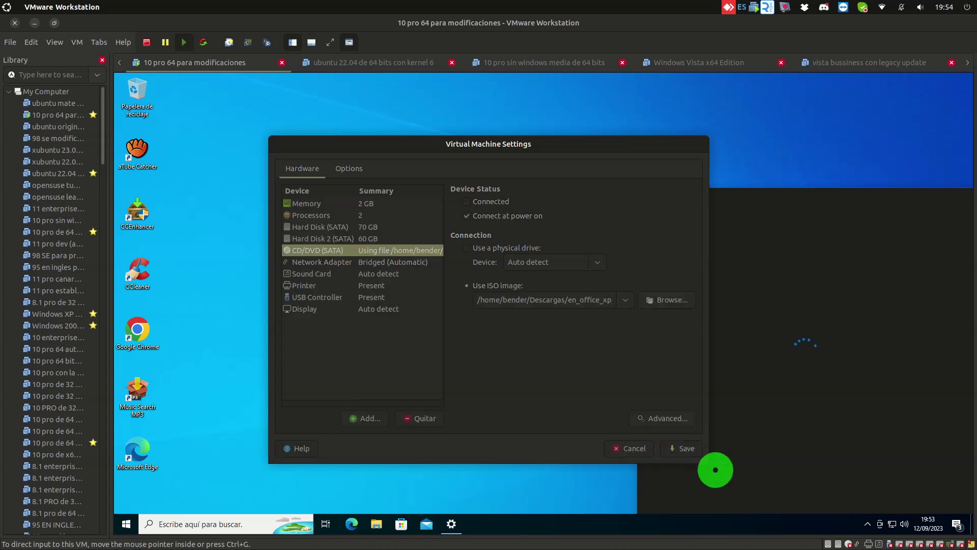
Connect the virtual CD/DVD drive to the running virtual machine
left_click(848, 542)
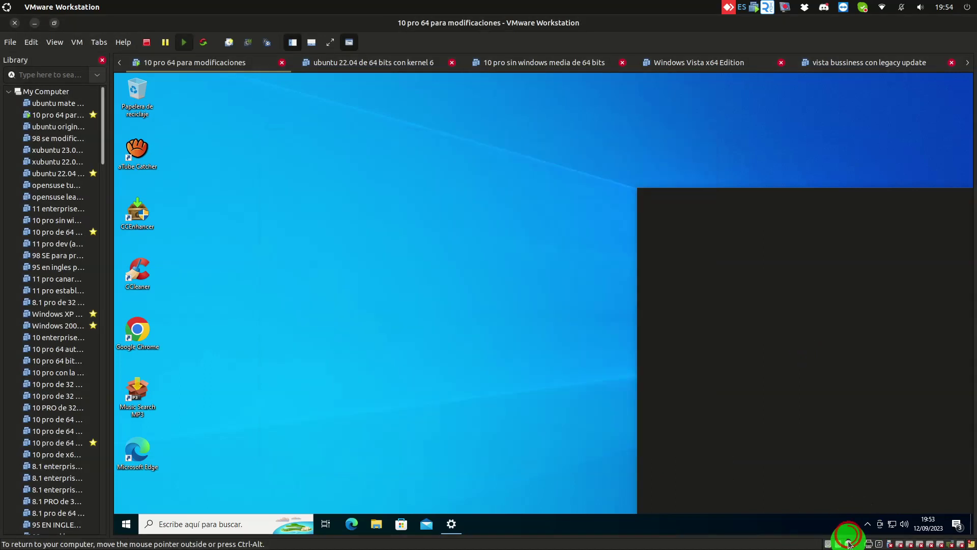
left_click(847, 520)
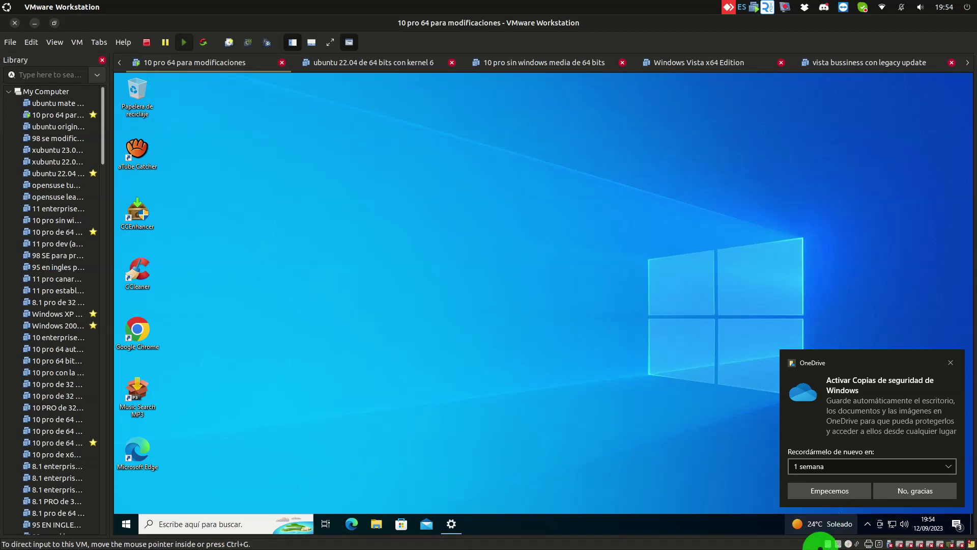
left_click(804, 523)
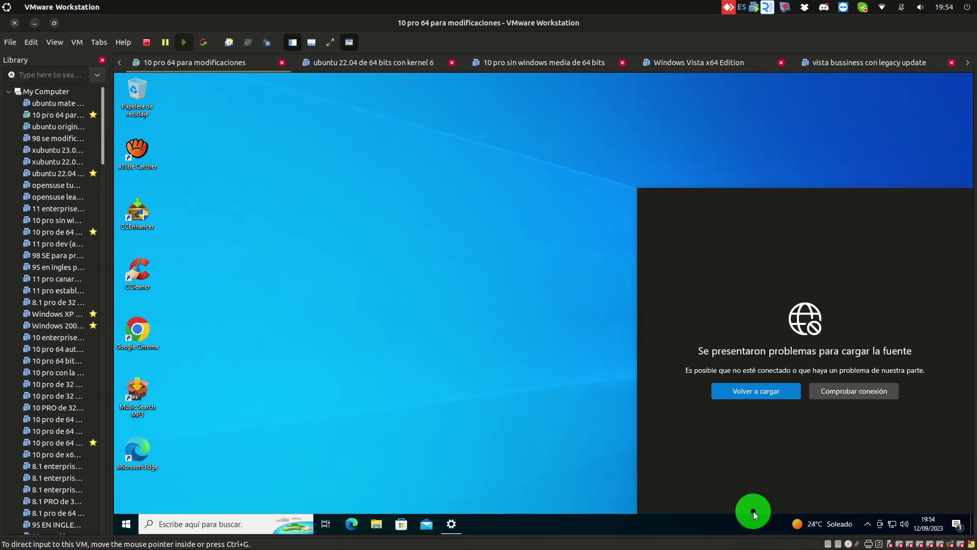
Dismiss the news panel and show Este equipo in a single Explorador de archivos window
left_click(762, 459)
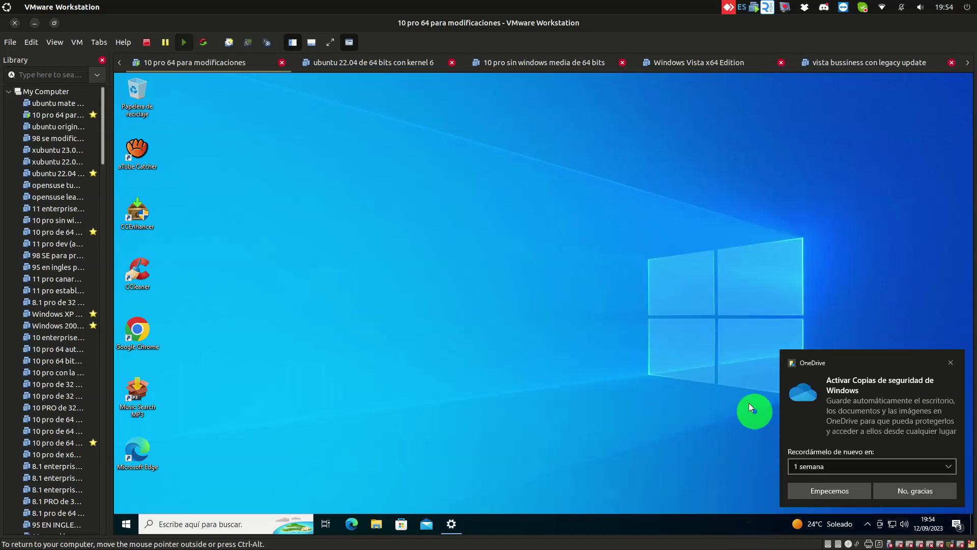
left_click(375, 523)
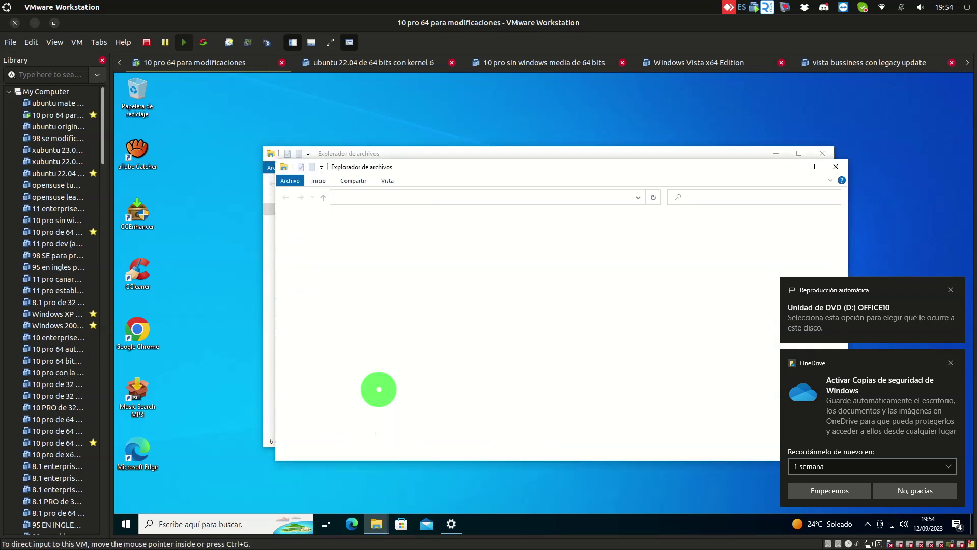
left_click(844, 168)
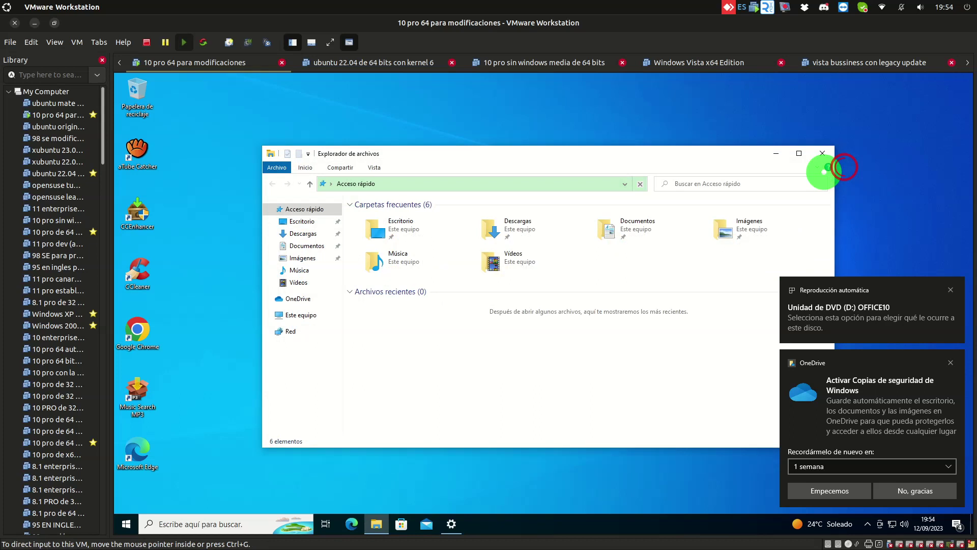
left_click(296, 317)
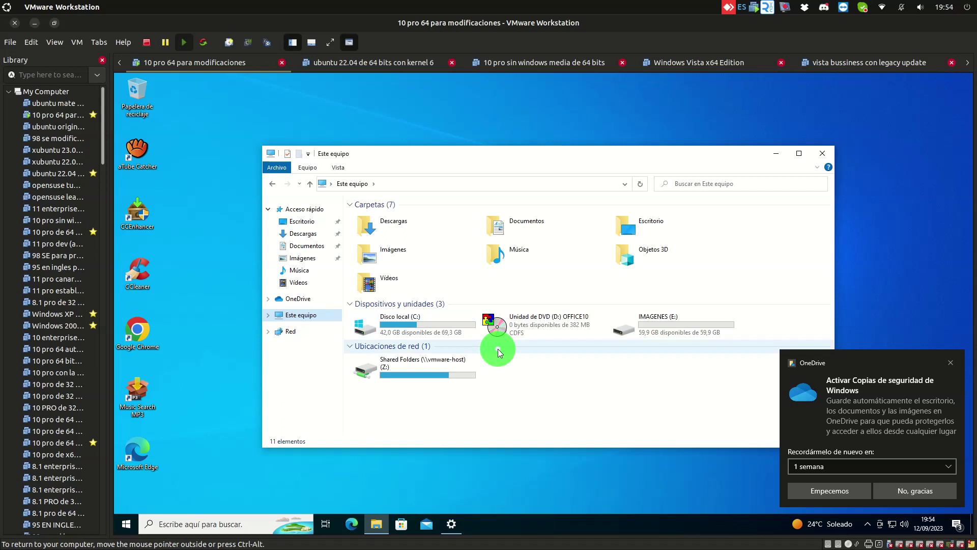
Launch Microsoft Office XP setup from the DVD drive (D:) OFFICE10 and allow the elevation request
left_click(509, 330)
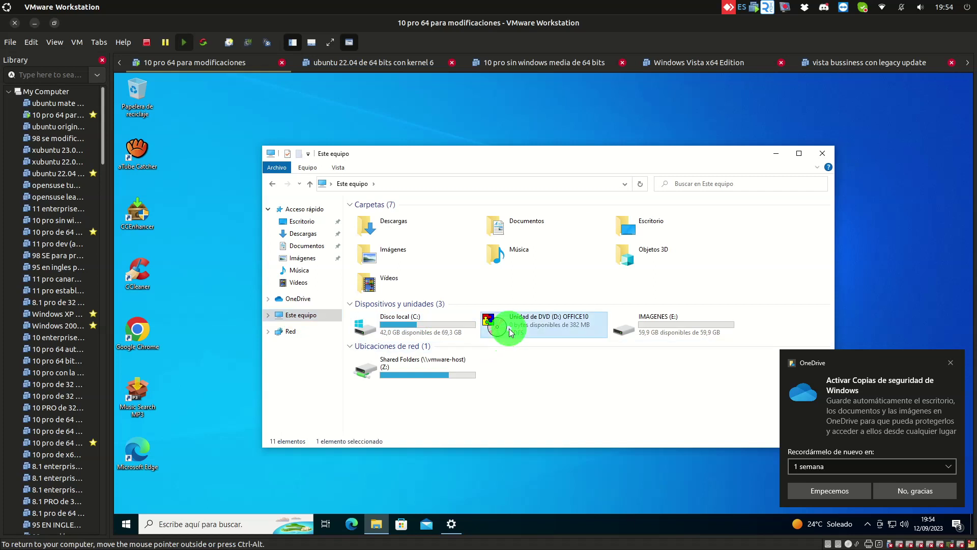
double_click(509, 328)
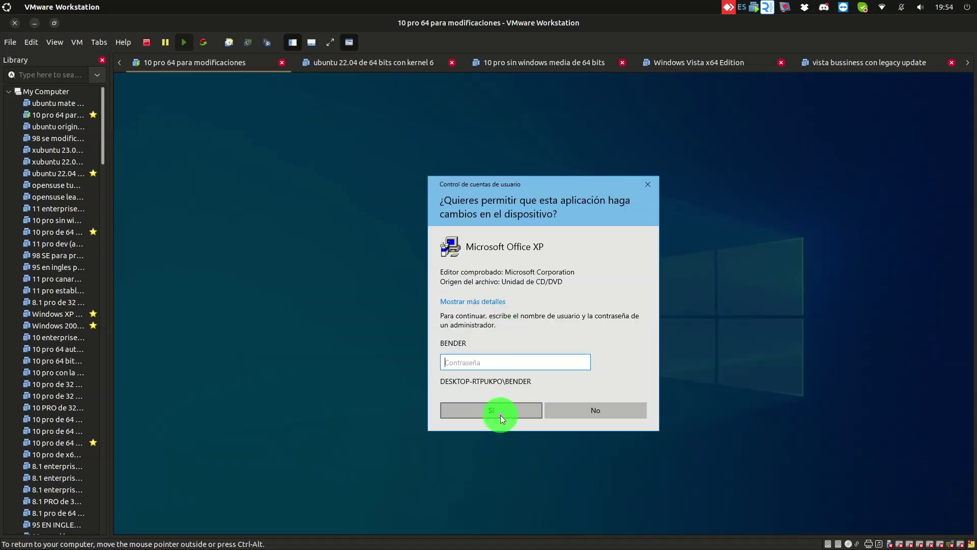
key("ctrl+alt")
left_click(500, 409)
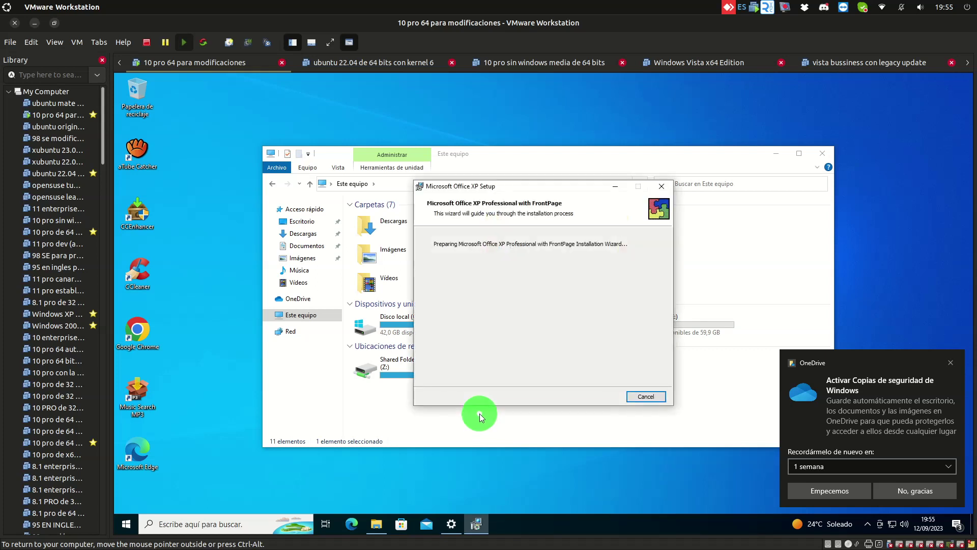
Cancel the Office XP setup, confirm the cancellation and close Explorador de archivos
left_click(643, 397)
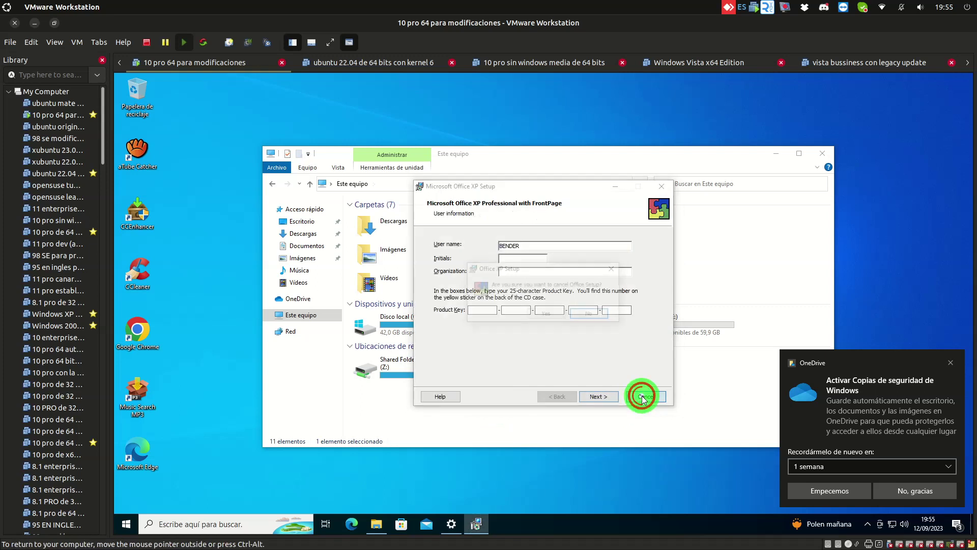
left_click(557, 314)
left_click(552, 320)
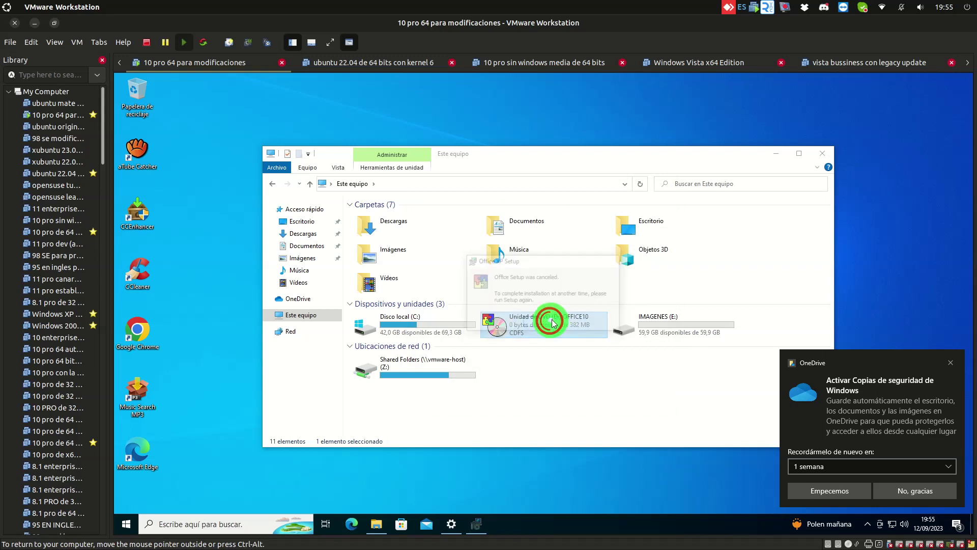
left_click(831, 152)
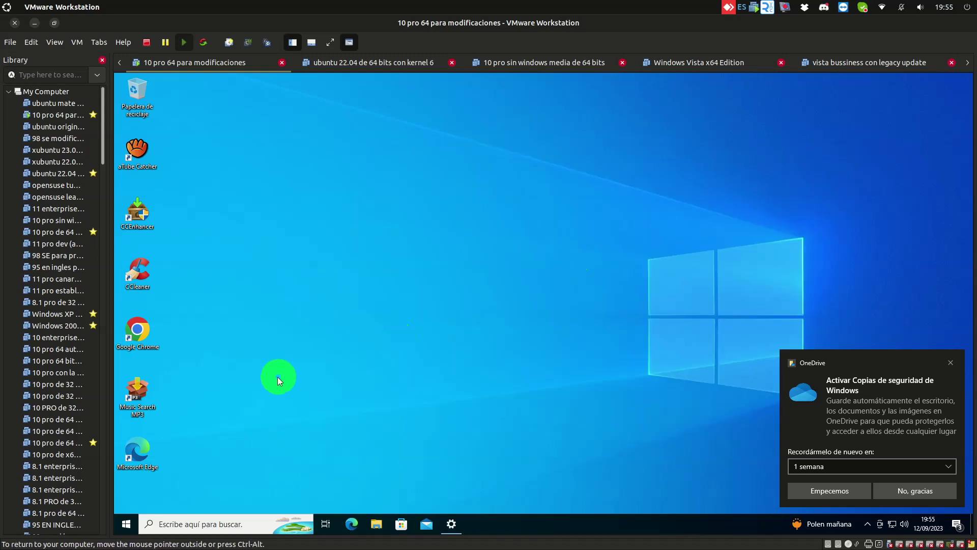
Sign the standard user out of Windows and sign in with the administrator account
left_click(131, 523)
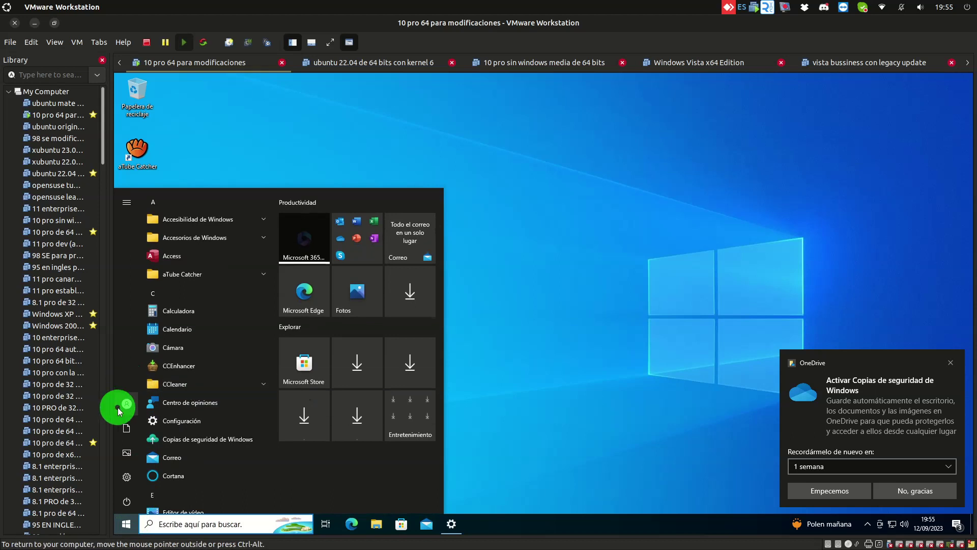
left_click(135, 401)
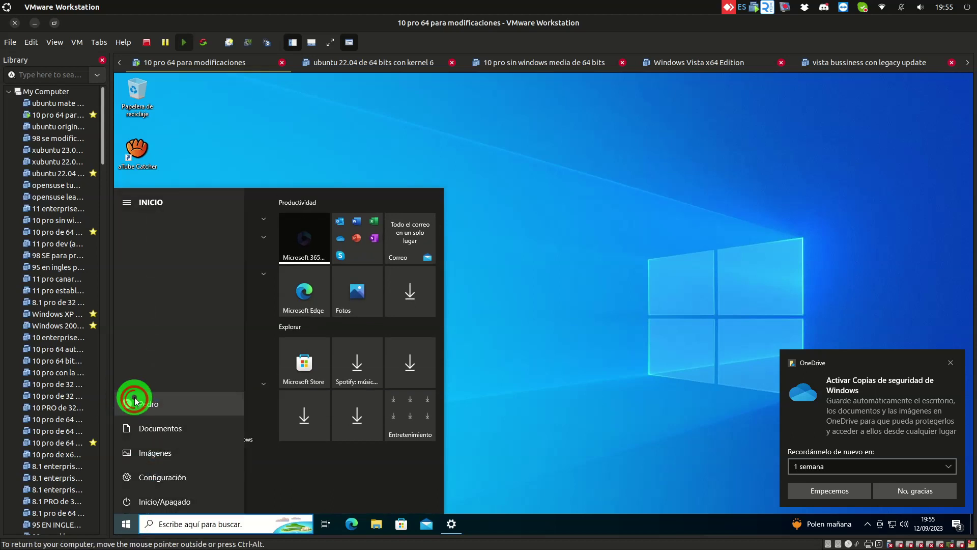
left_click(156, 361)
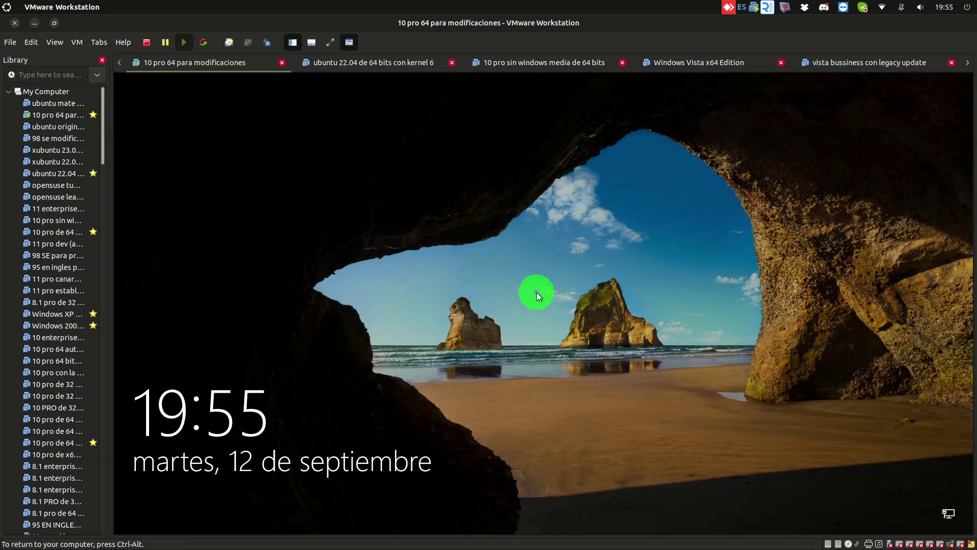
left_click(532, 299)
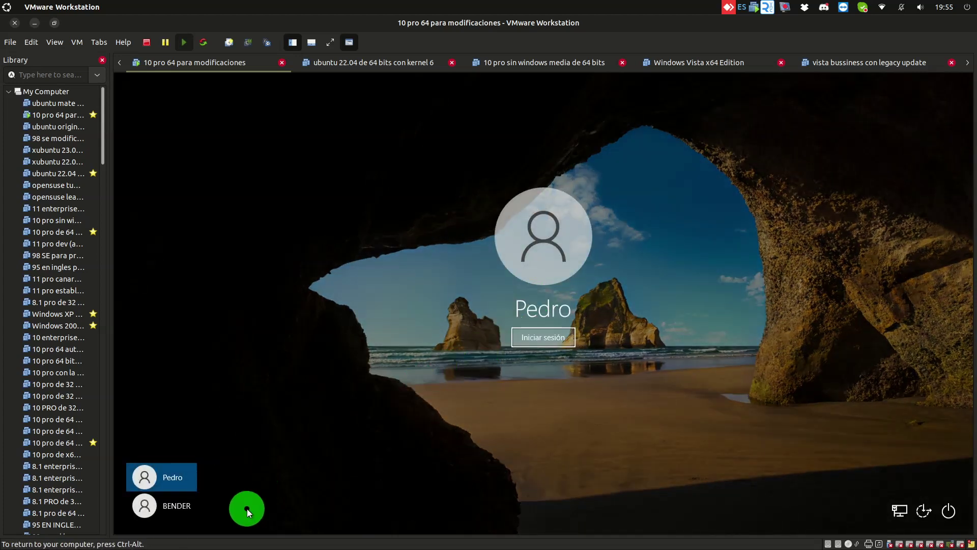
left_click(168, 509)
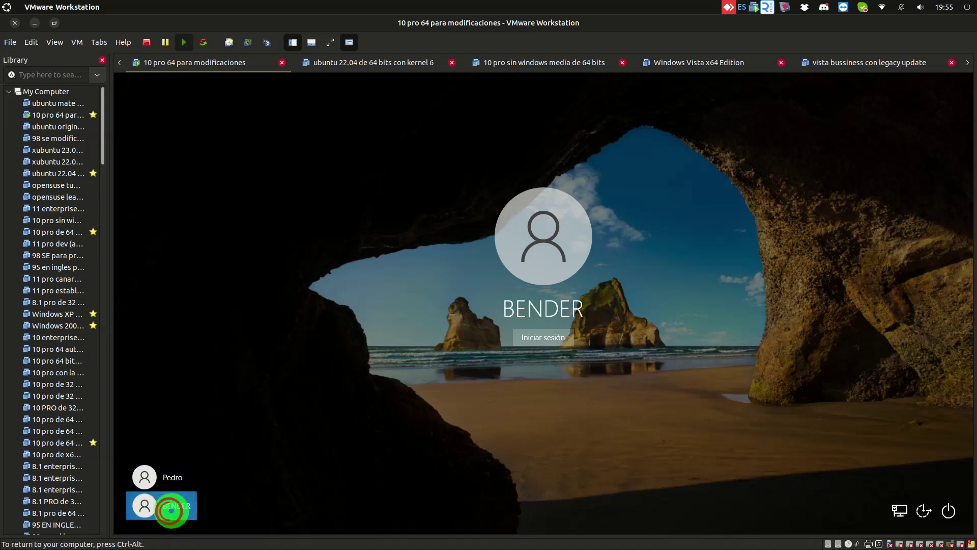
left_click(534, 337)
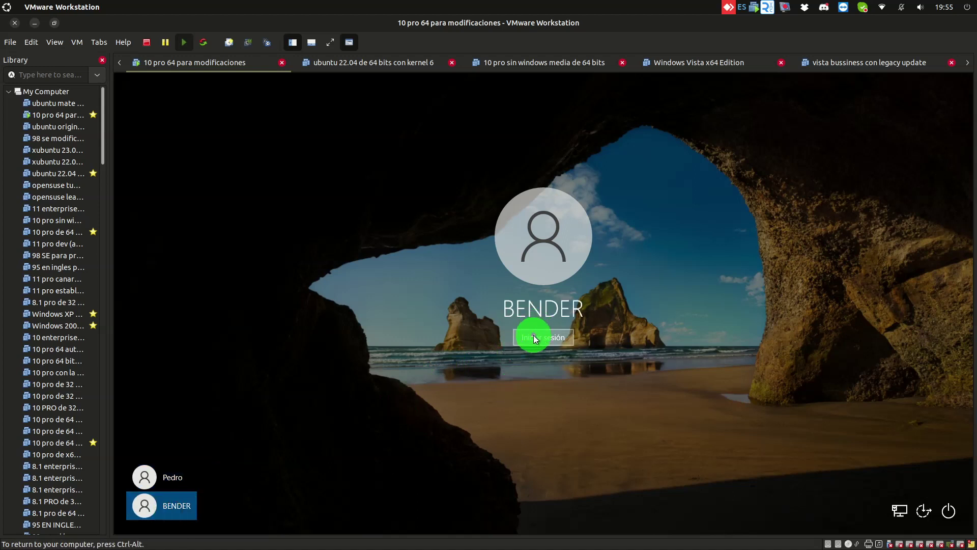
left_click(528, 335)
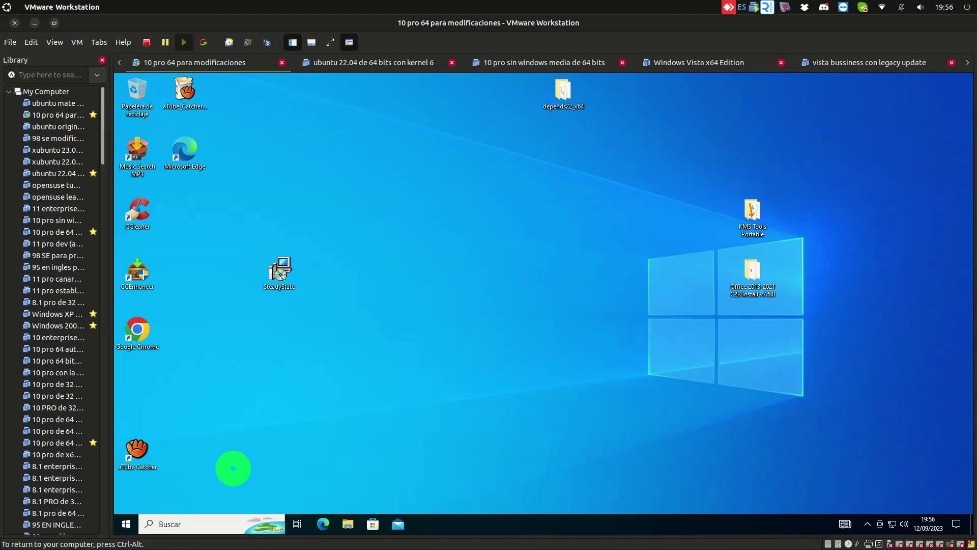
Open Directiva de seguridad local from the Windows administrative tools
left_click(128, 521)
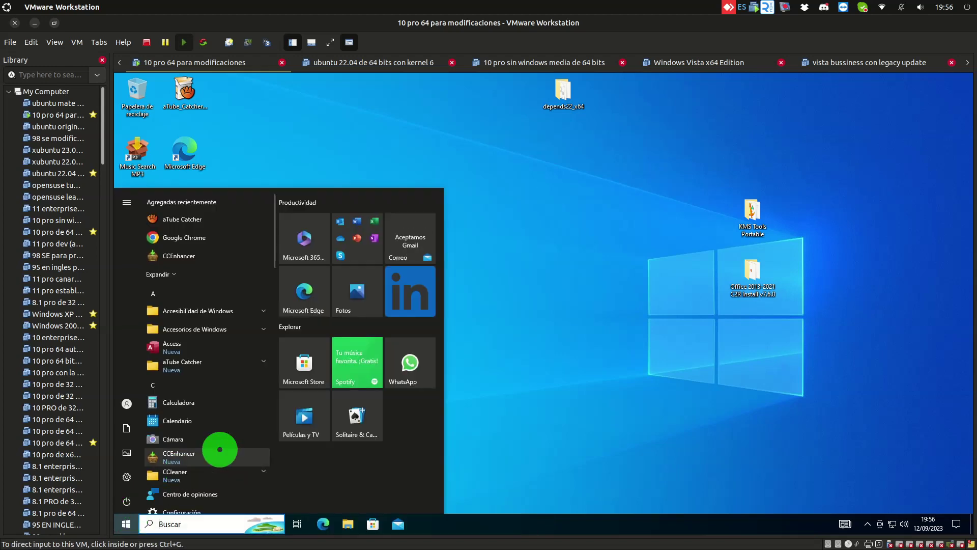
scroll(220, 449, "down", 9)
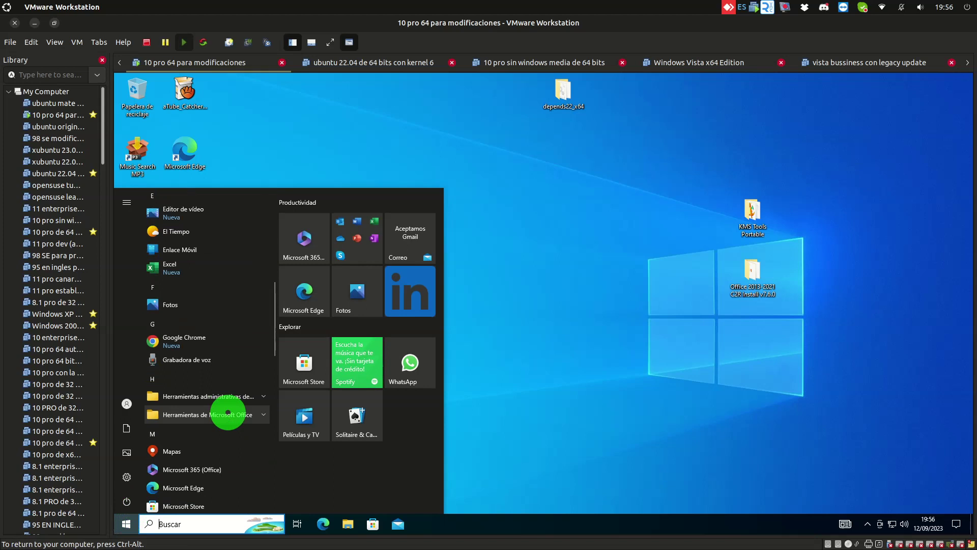
left_click(228, 397)
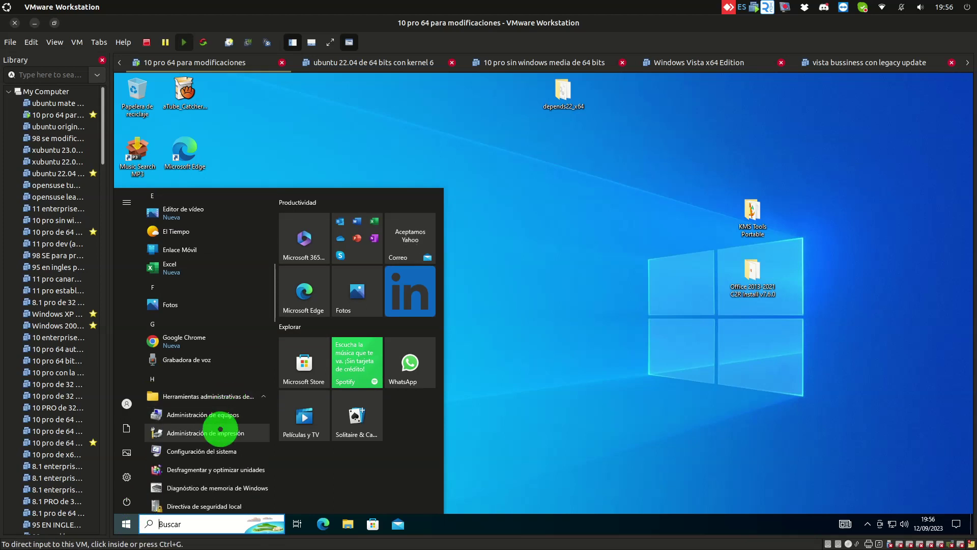
left_click(203, 510)
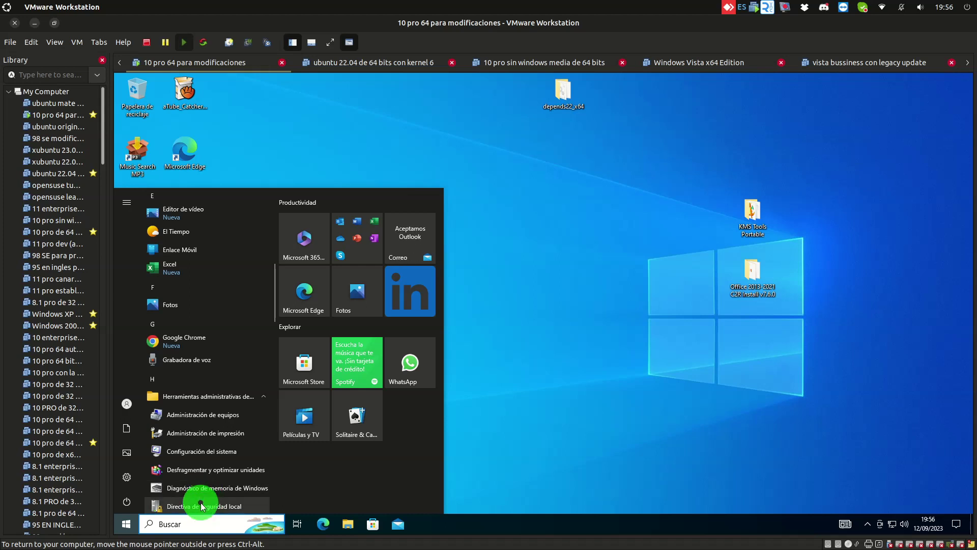
left_click(201, 505)
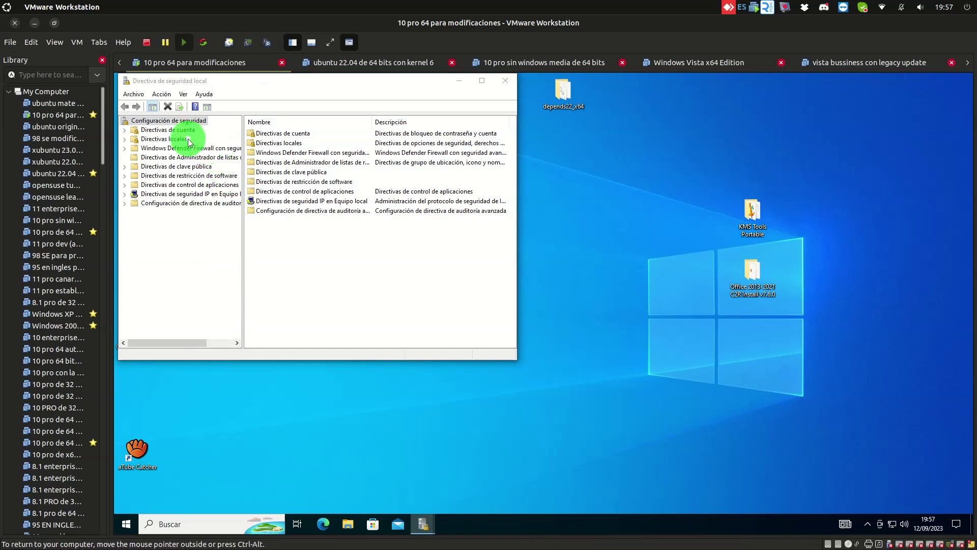
Maximize Directiva de seguridad local and review the policies in Asignación de derechos de usuario under Directivas locales
double_click(176, 130)
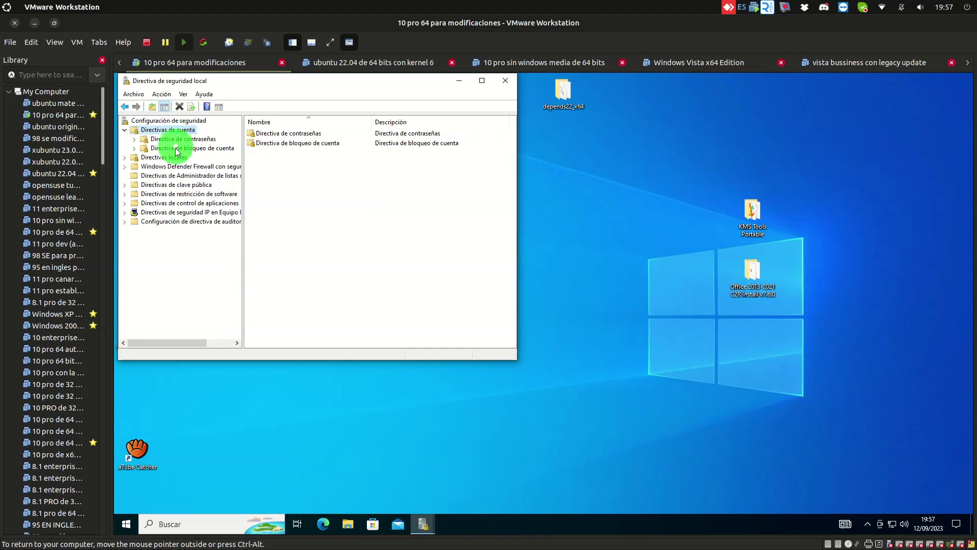
left_click(174, 157)
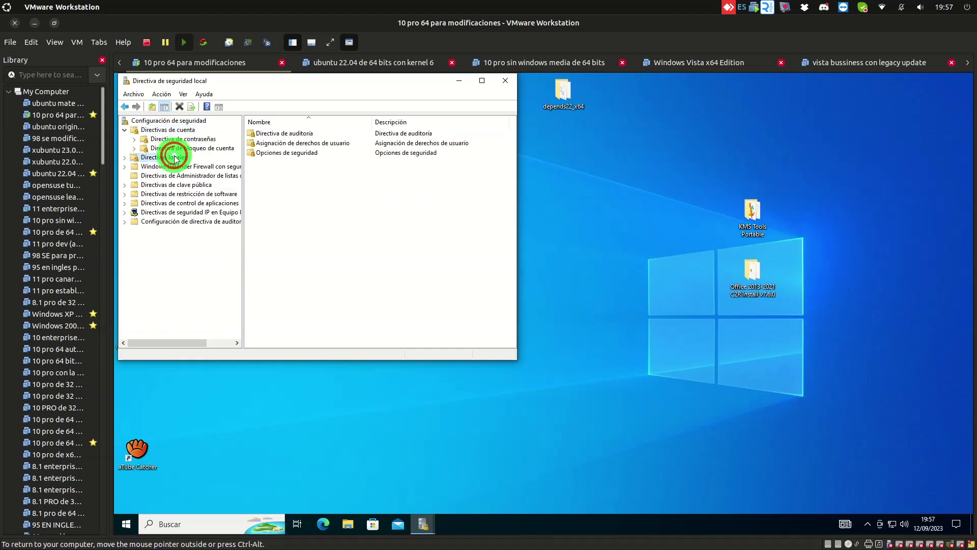
double_click(174, 157)
left_click(172, 176)
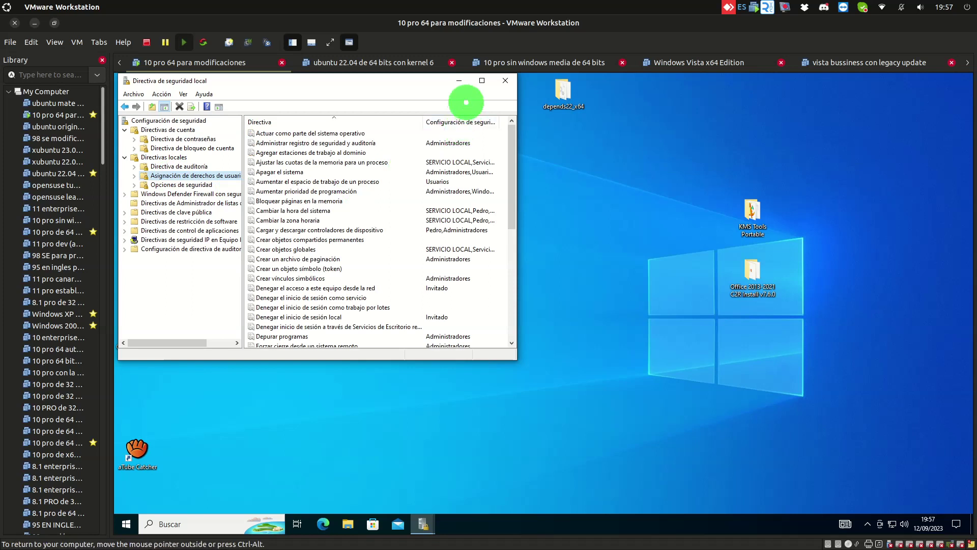
left_click(480, 82)
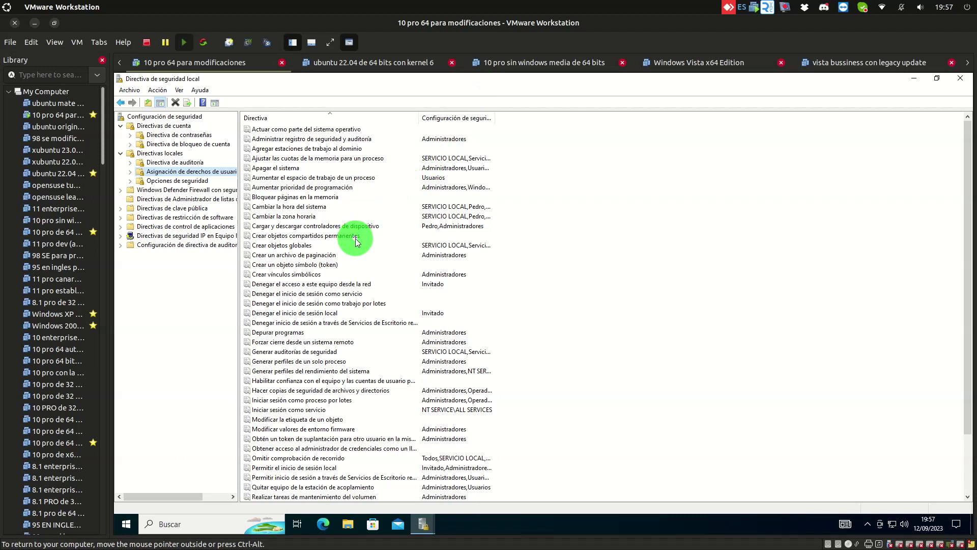
scroll(355, 239, "down", 3)
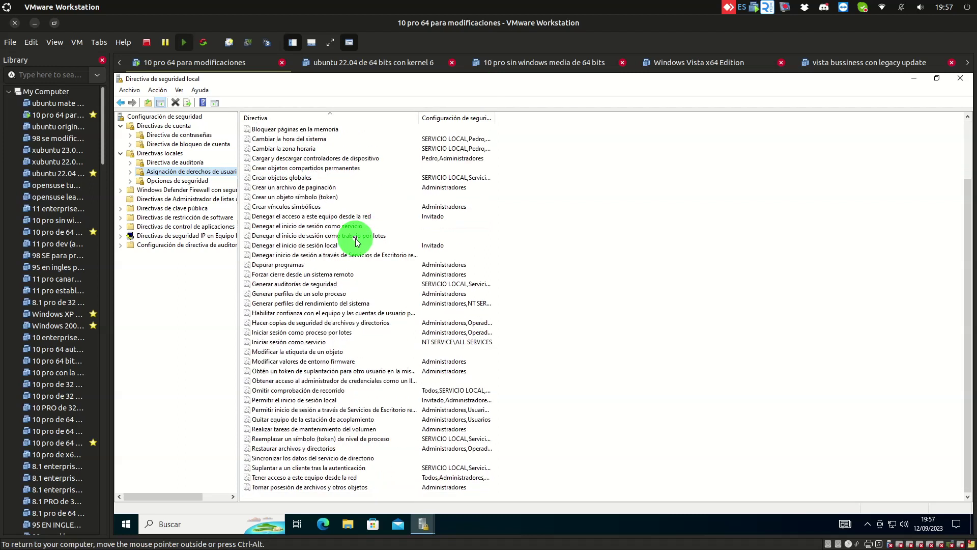
In Opciones de seguridad, read the explanation of the policy restricting CD-ROM access to the locally logged-on user and set it to Deshabilitada
left_click(191, 182)
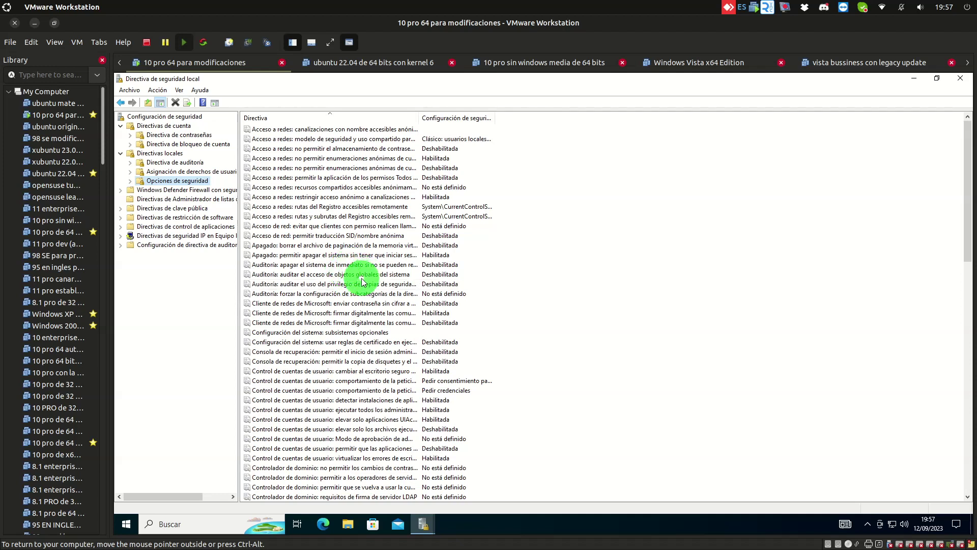
scroll(362, 282, "down", 2)
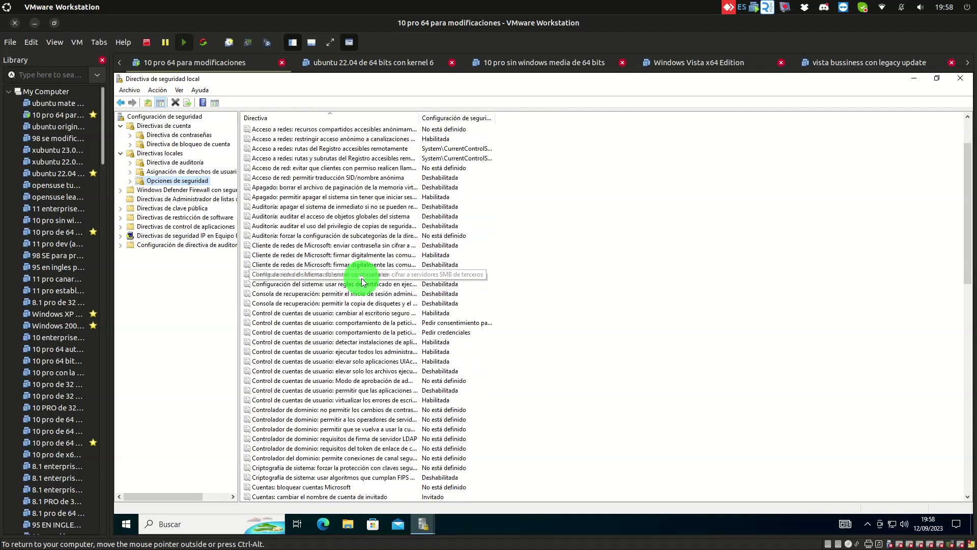
scroll(361, 282, "down", 4)
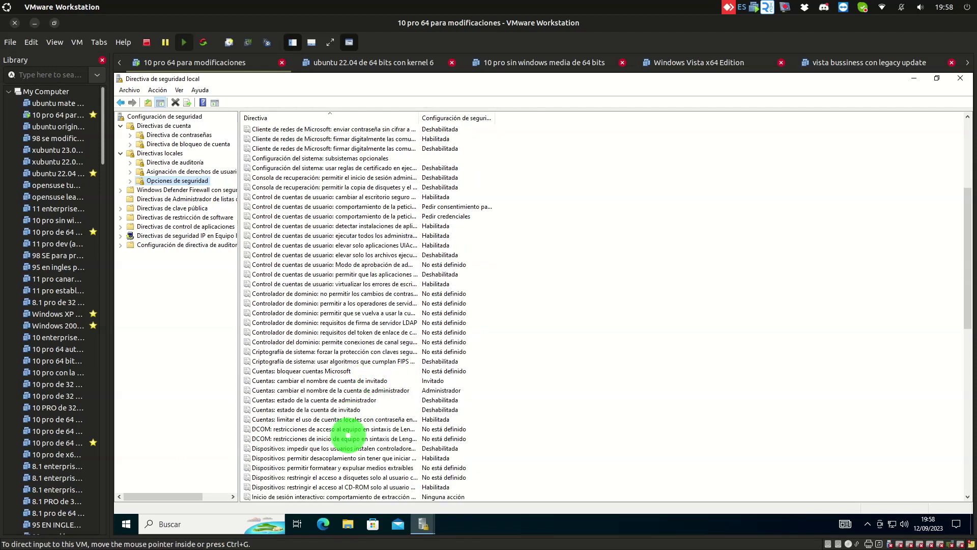
double_click(336, 487)
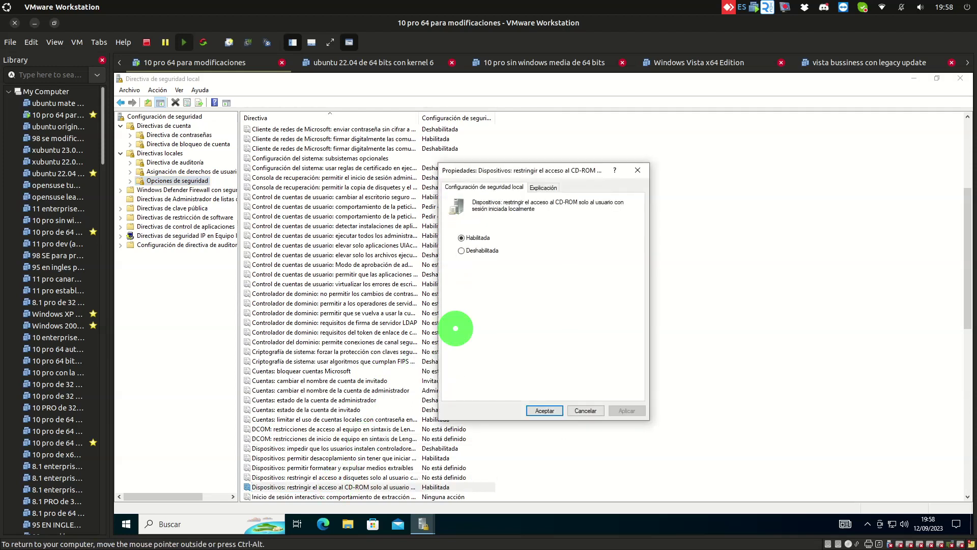
left_click(544, 188)
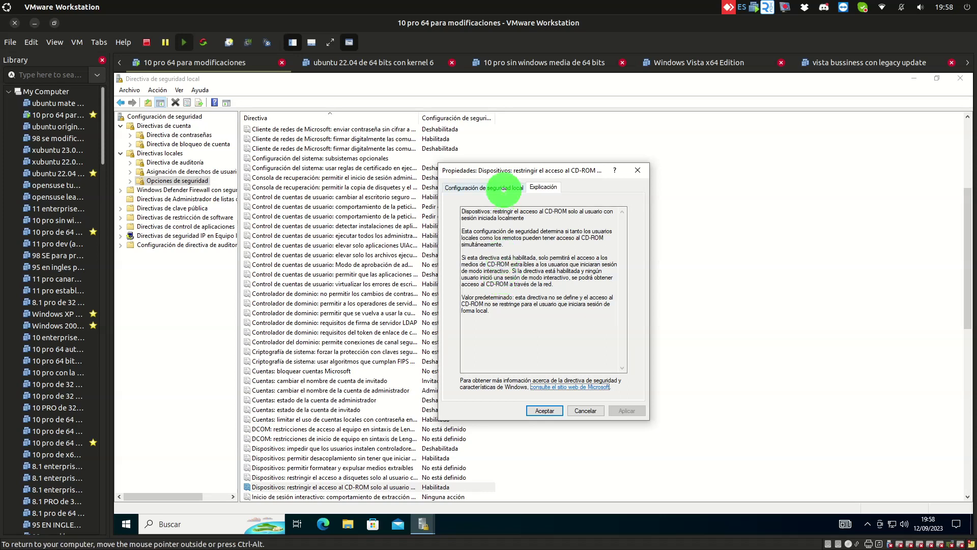
left_click(505, 188)
left_click(478, 250)
left_click(615, 410)
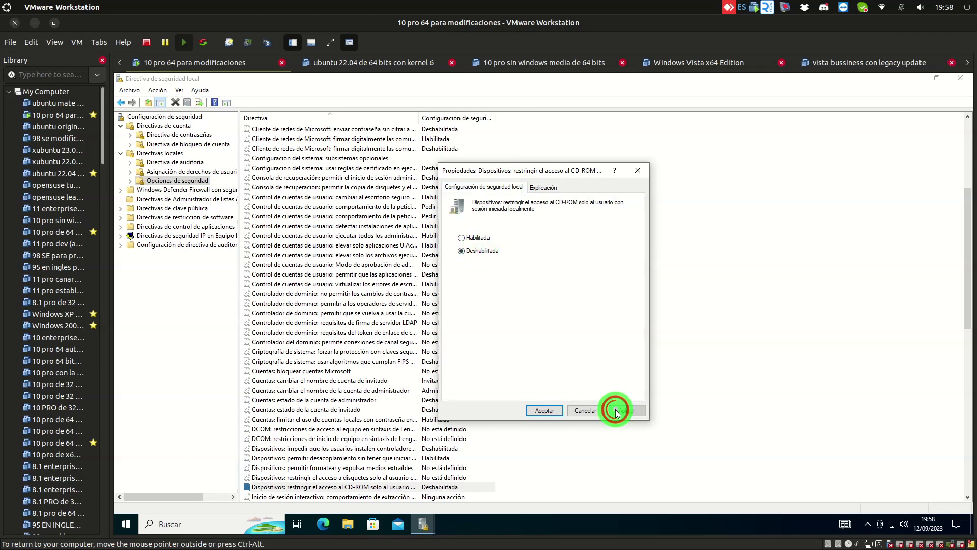
left_click(531, 411)
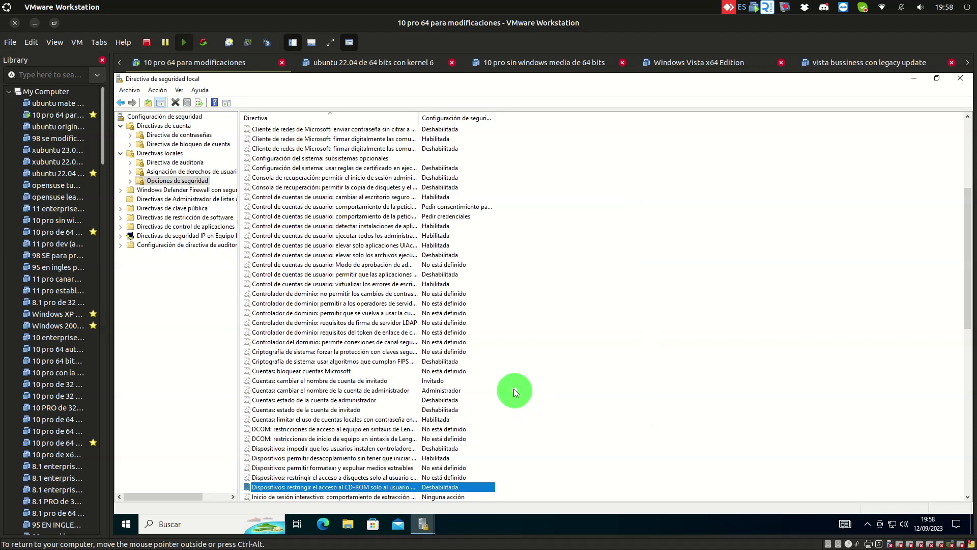
Close the Discord window that covers the console and show the policies in Directiva de auditoría under Directivas locales
left_click(190, 173)
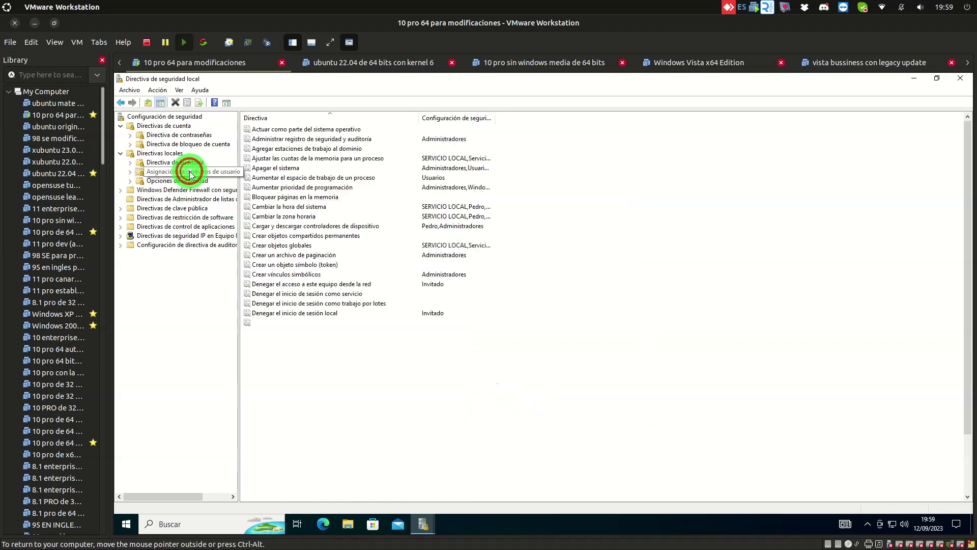
left_click(194, 164)
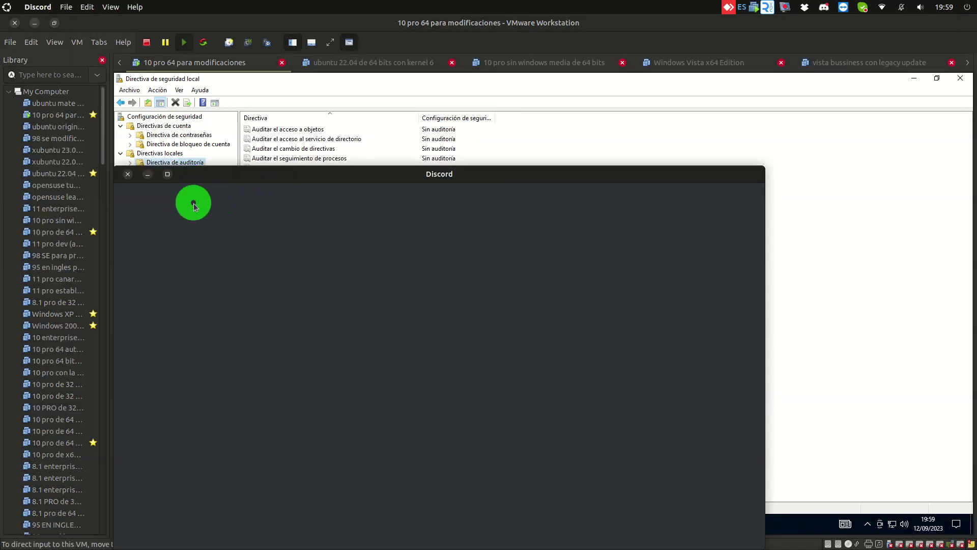
left_click(127, 175)
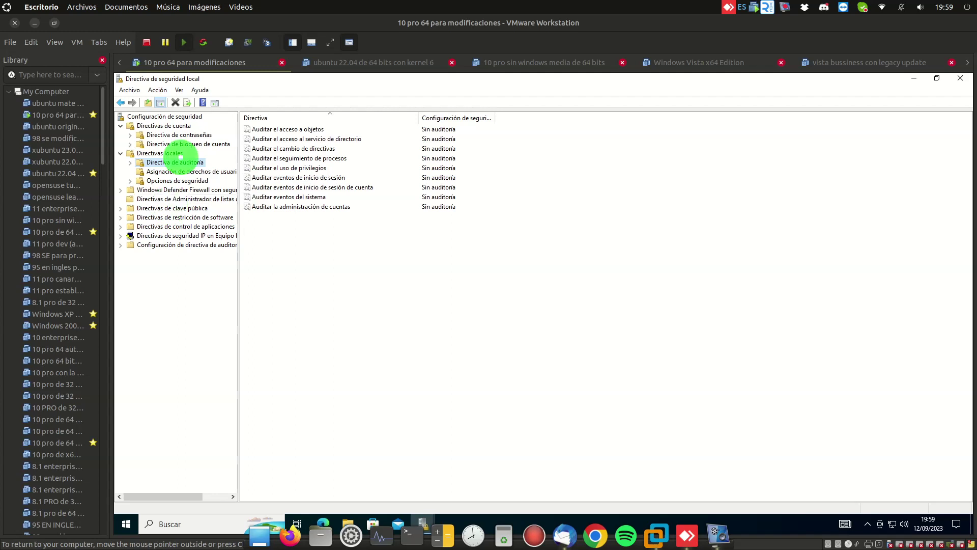
left_click(181, 181)
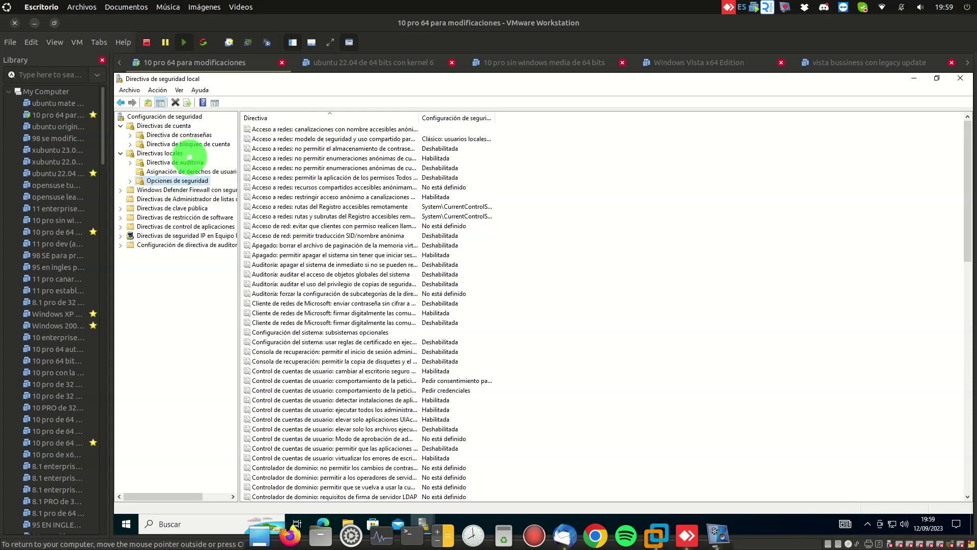
left_click(190, 163)
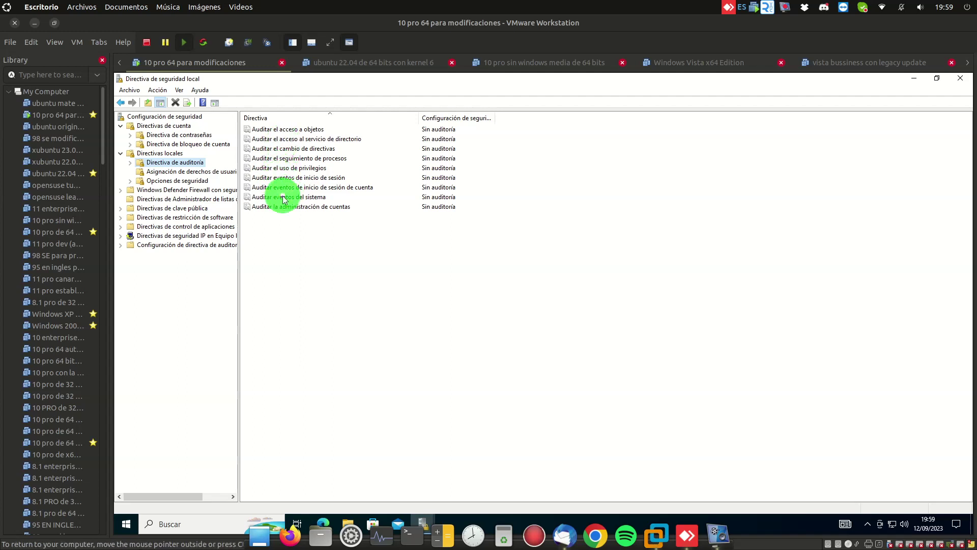
Set the Auditar eventos de inicio de sesión policy to audit both Correcto and Erróneo attempts
left_click(282, 158)
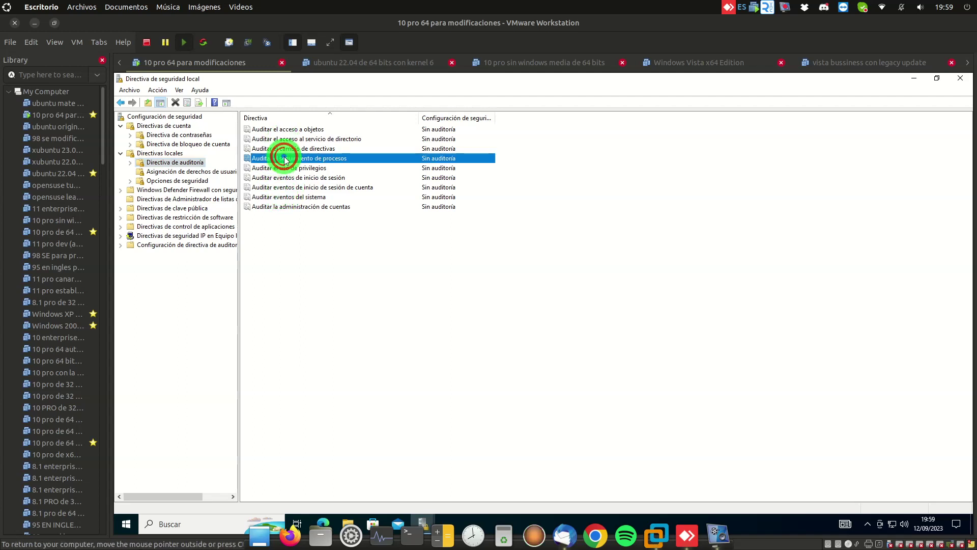
key("Up")
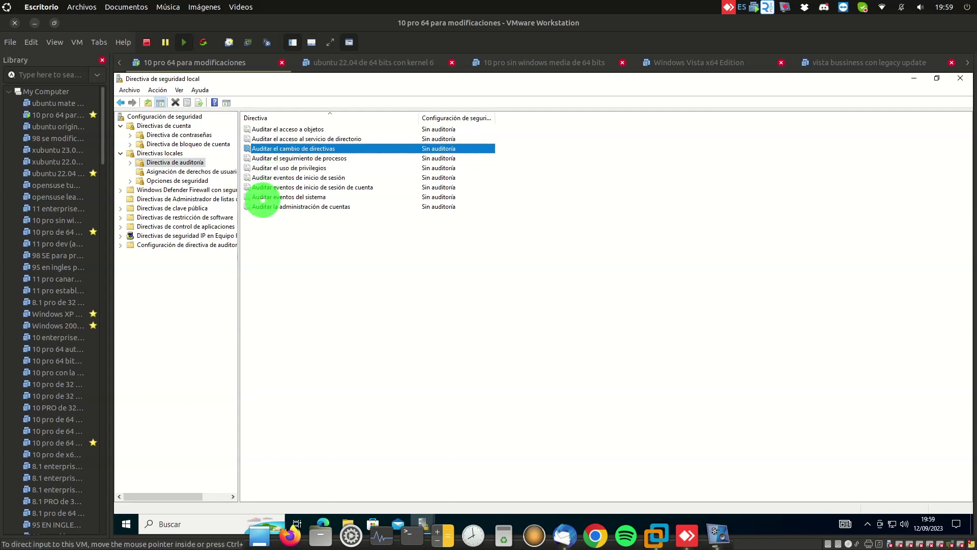
key("Down")
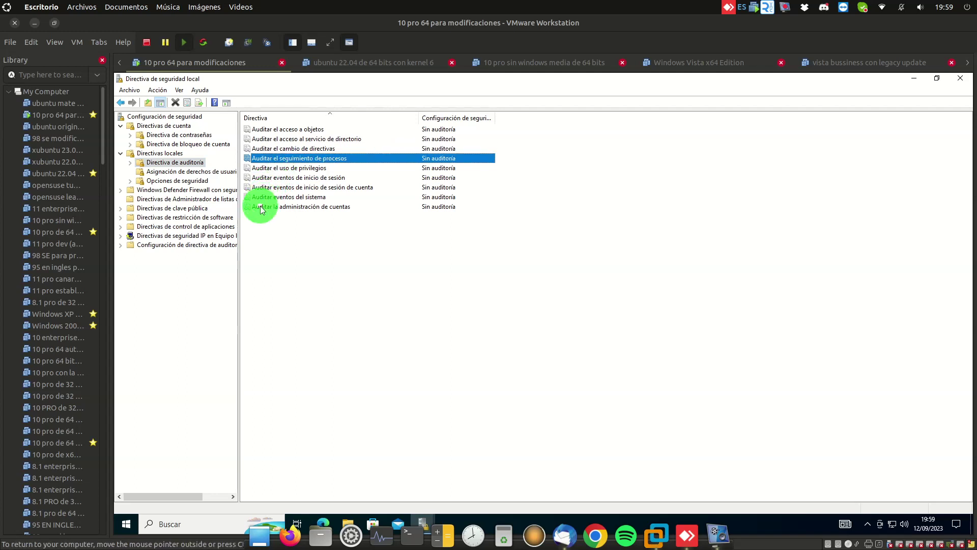
key("Down")
key("Down")
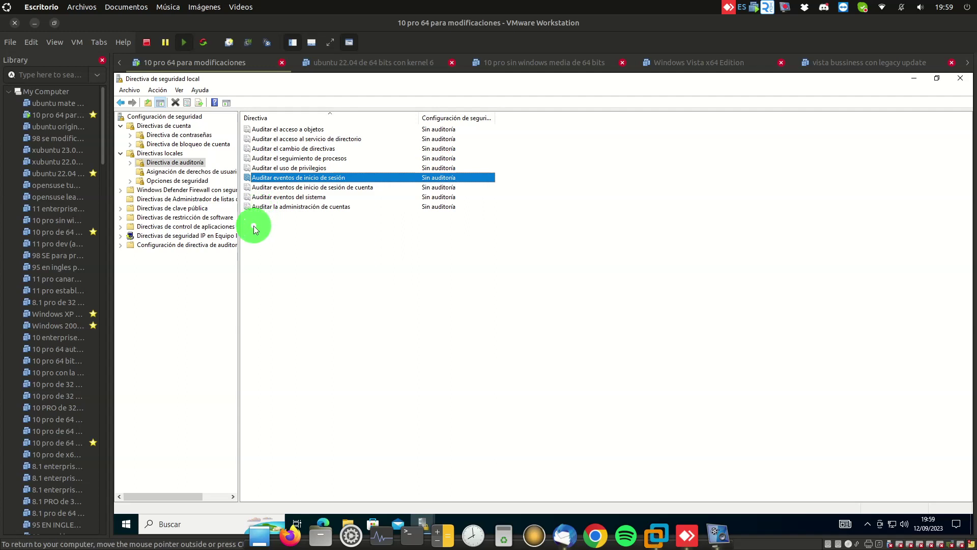
key("Return")
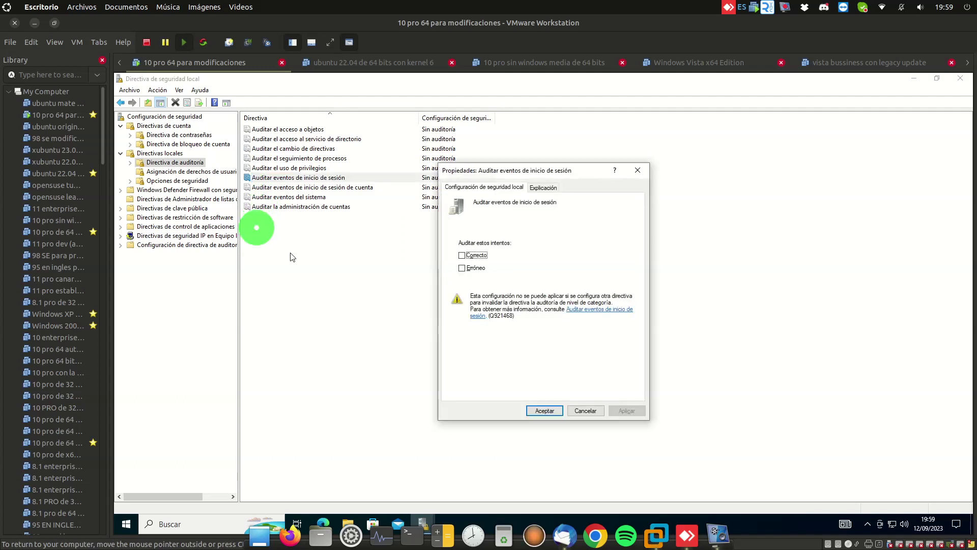
left_click(470, 261)
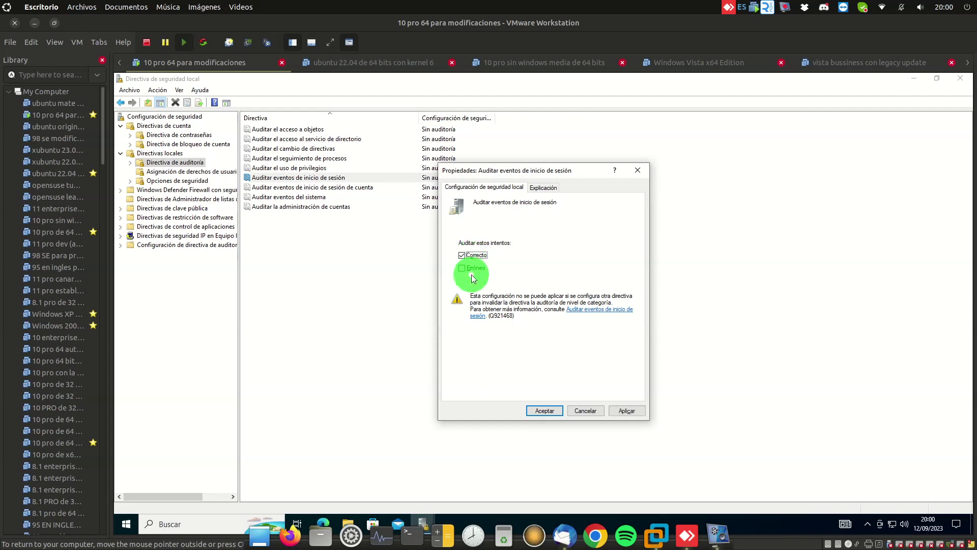
left_click(472, 271)
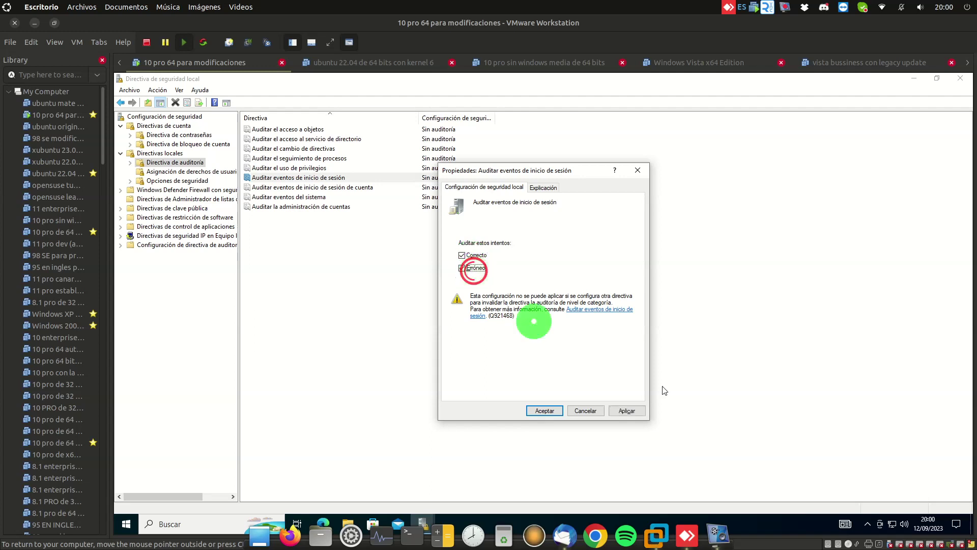
left_click(622, 410)
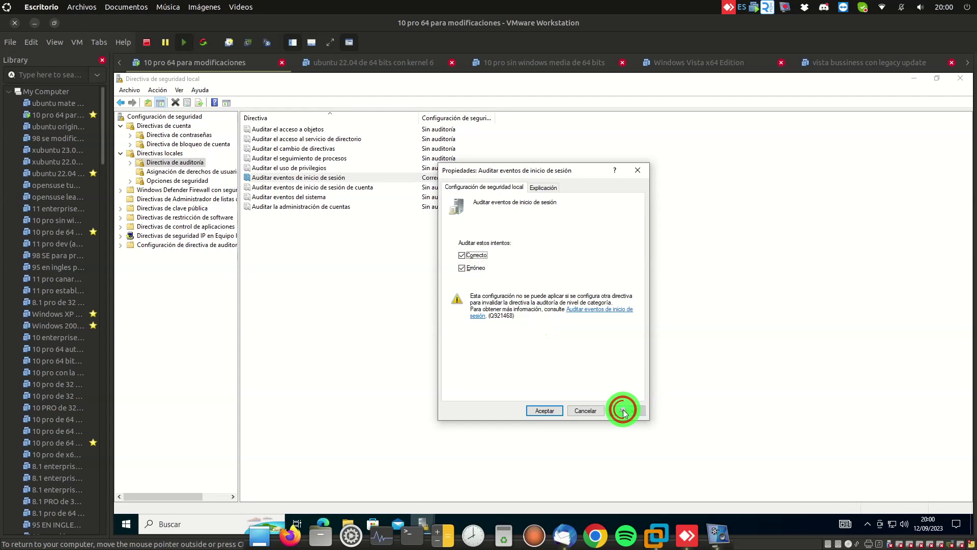
left_click(547, 410)
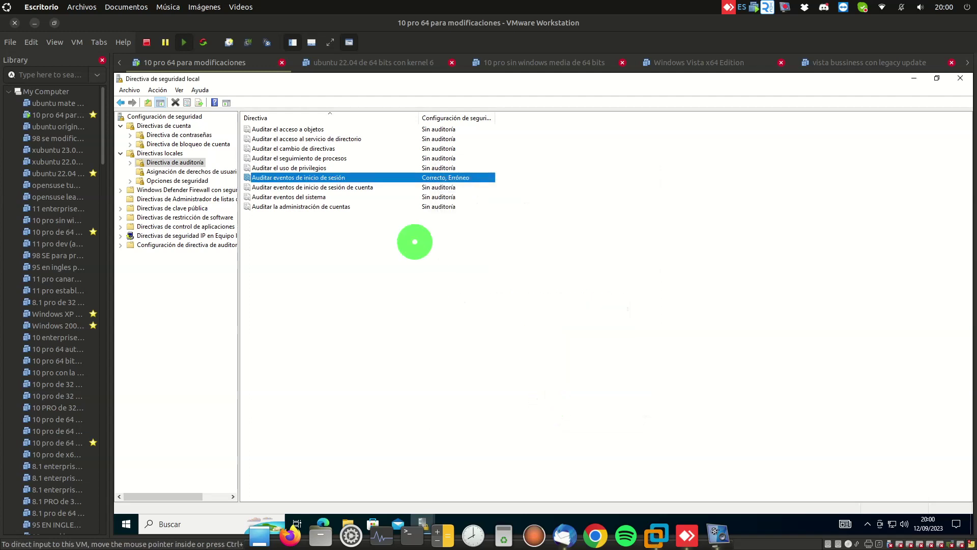
Read the explanation of Auditar eventos de inicio de sesión de cuenta and enable auditing of Correcto and Erróneo attempts
double_click(409, 187)
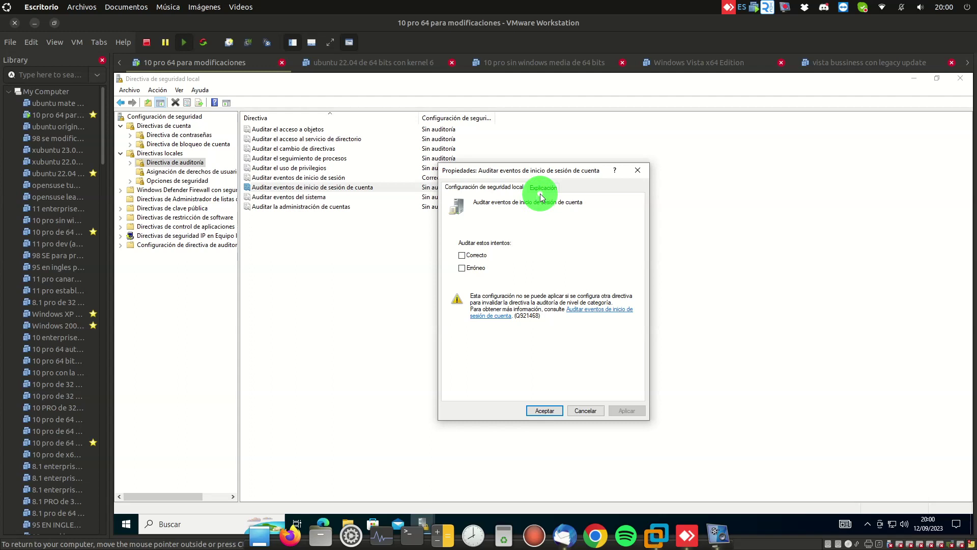
left_click(541, 189)
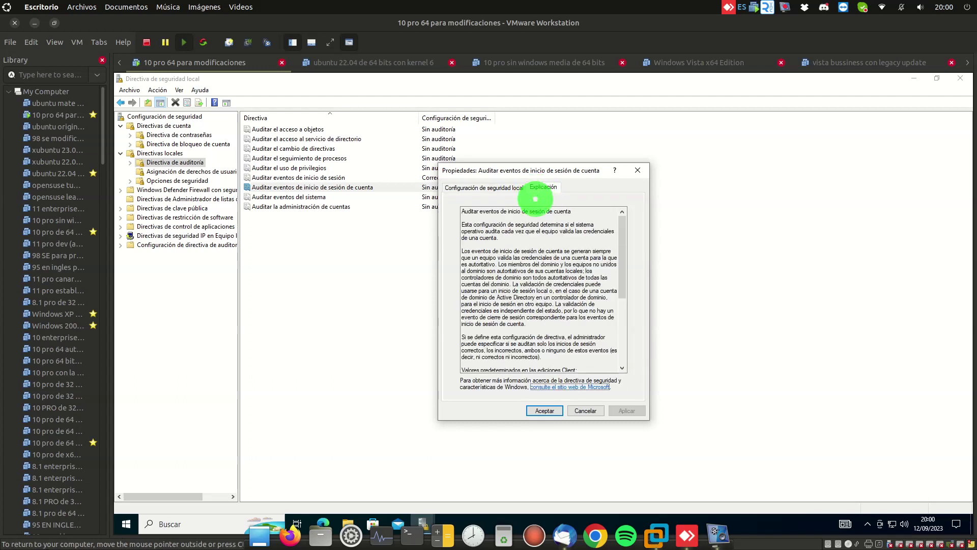
scroll(520, 237, "down", 1)
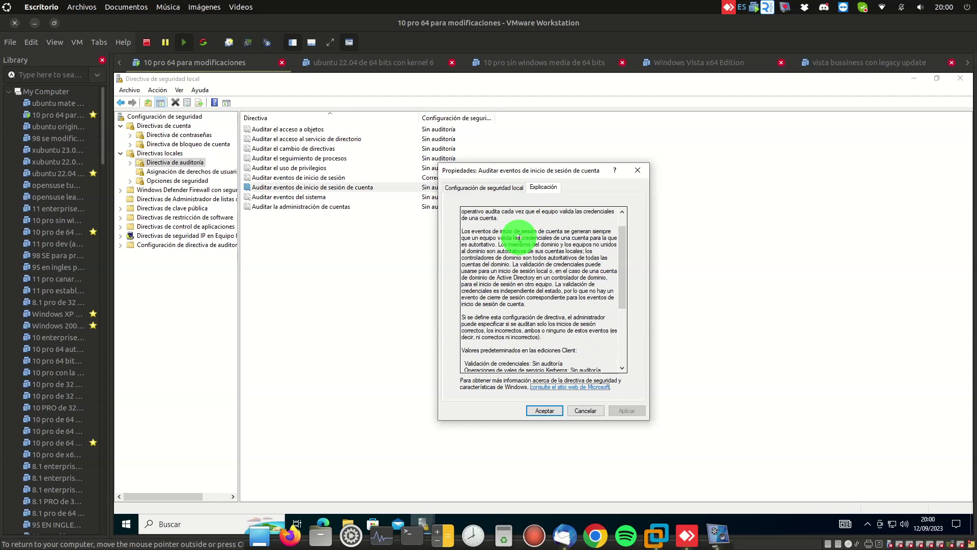
left_click(487, 189)
left_click(473, 254)
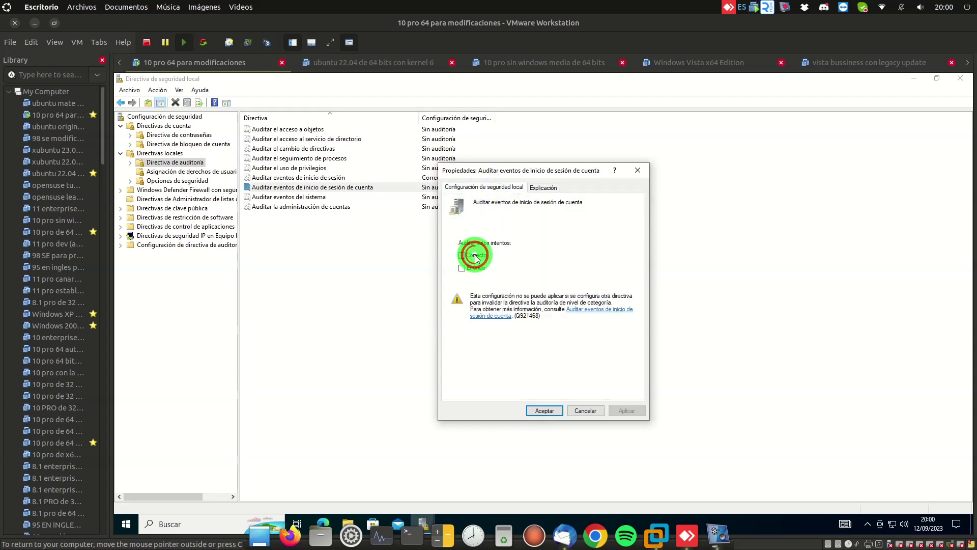
left_click(470, 267)
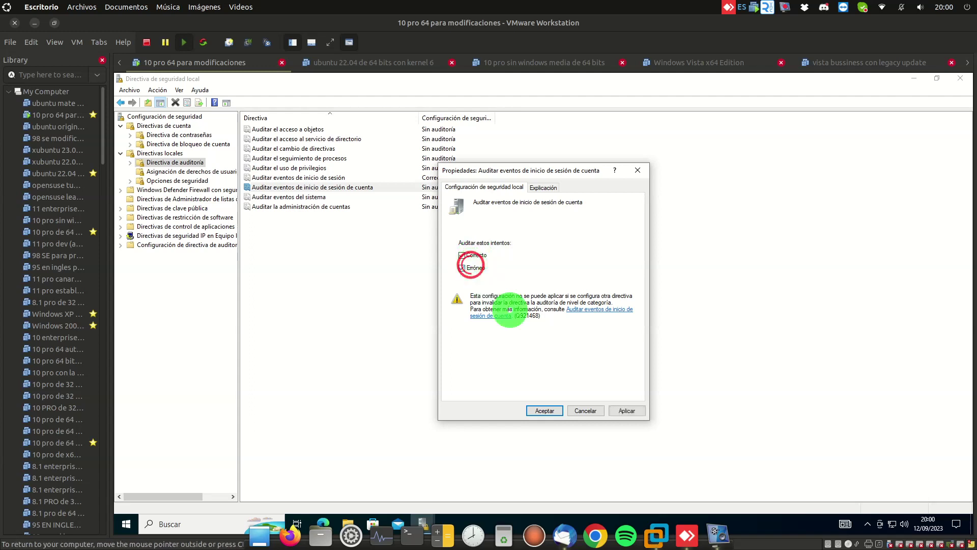
left_click(615, 407)
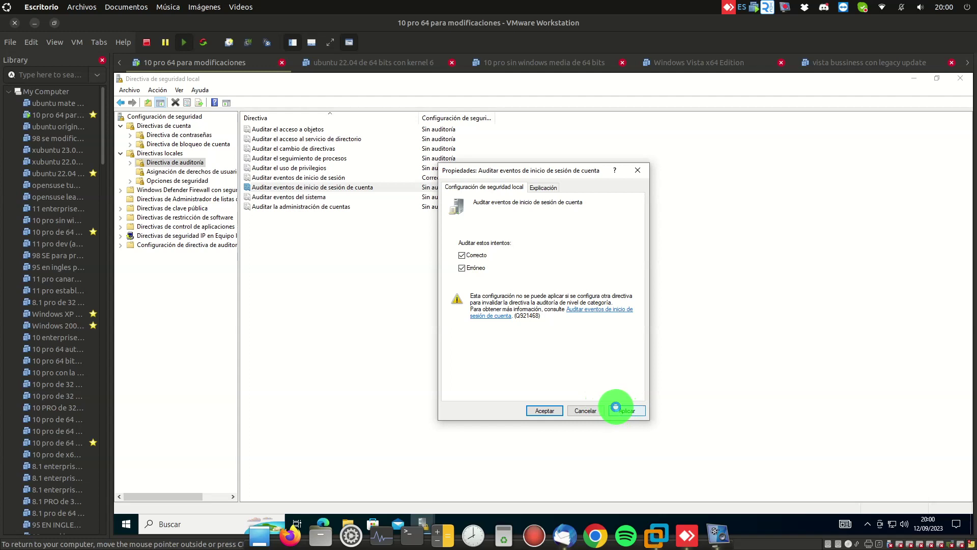
left_click(545, 409)
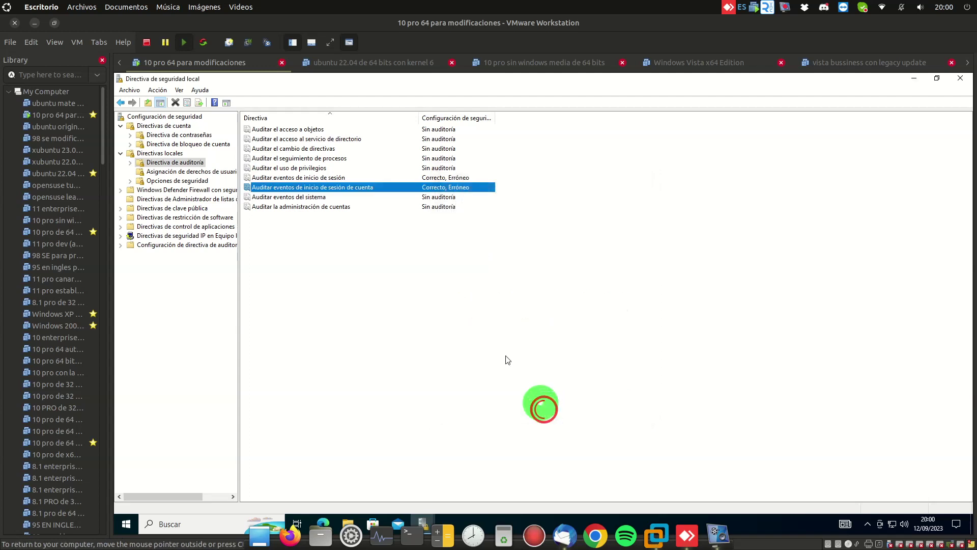
Enable auditing of Correcto and Erróneo attempts for the Auditar eventos del sistema policy
double_click(360, 197)
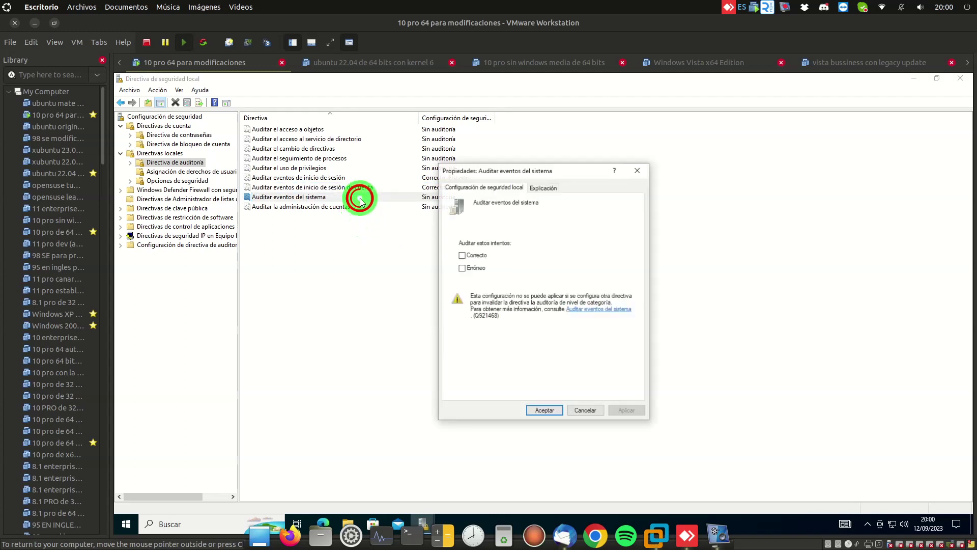
left_click(463, 255)
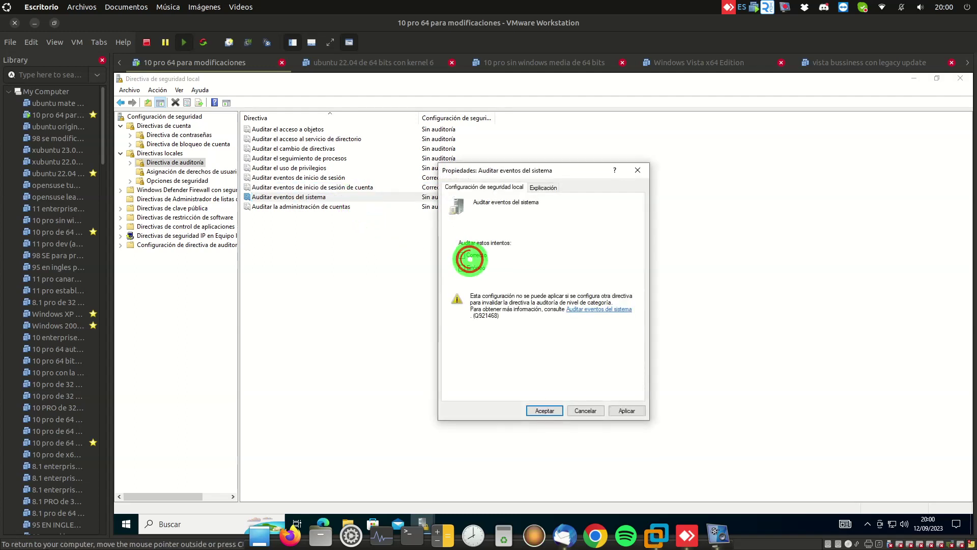
left_click(474, 270)
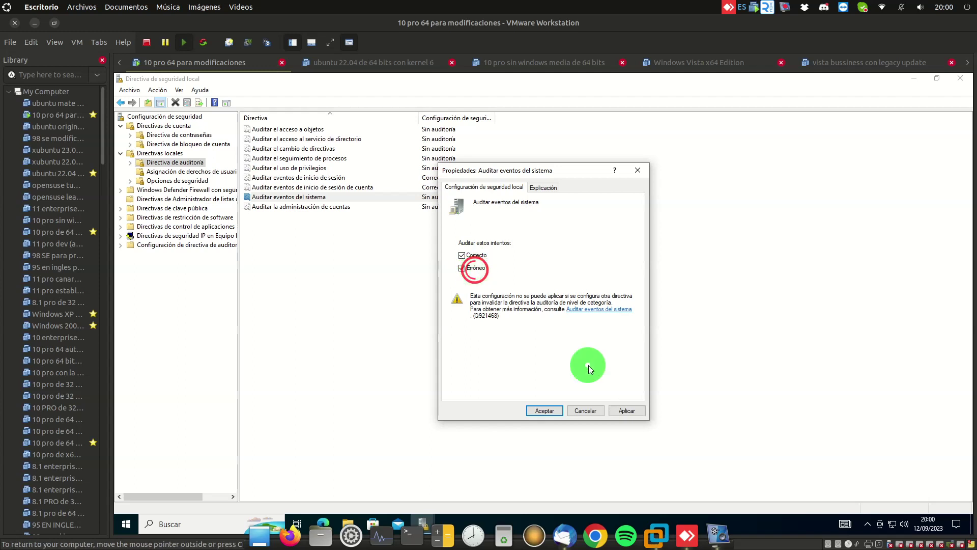
left_click(619, 412)
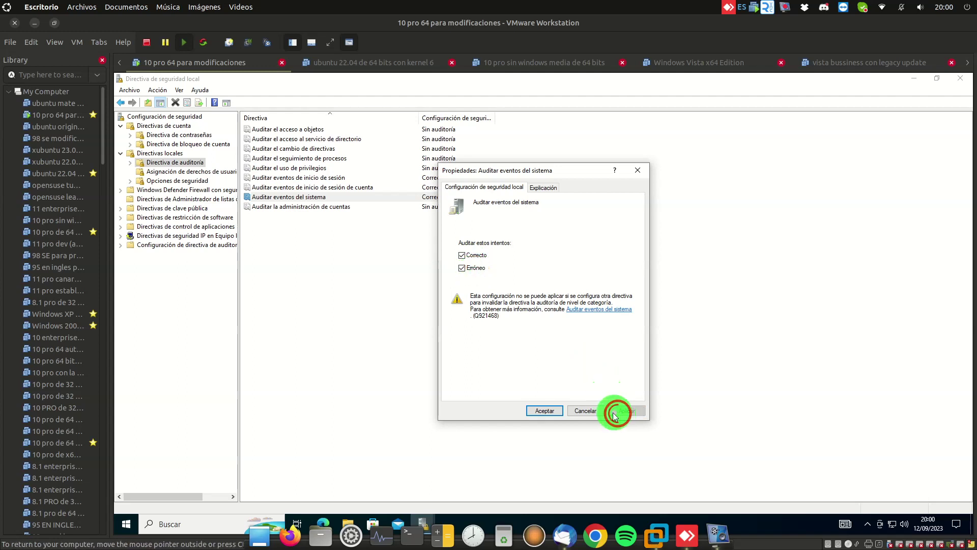
left_click(554, 414)
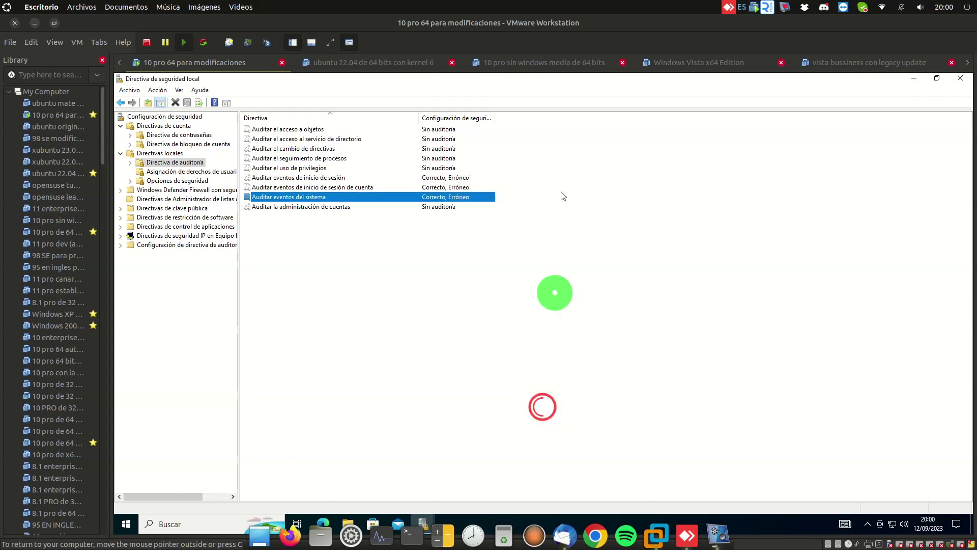
Sign the administrator out of Windows in the virtual machine and sign in with the standard user account
left_click(566, 47)
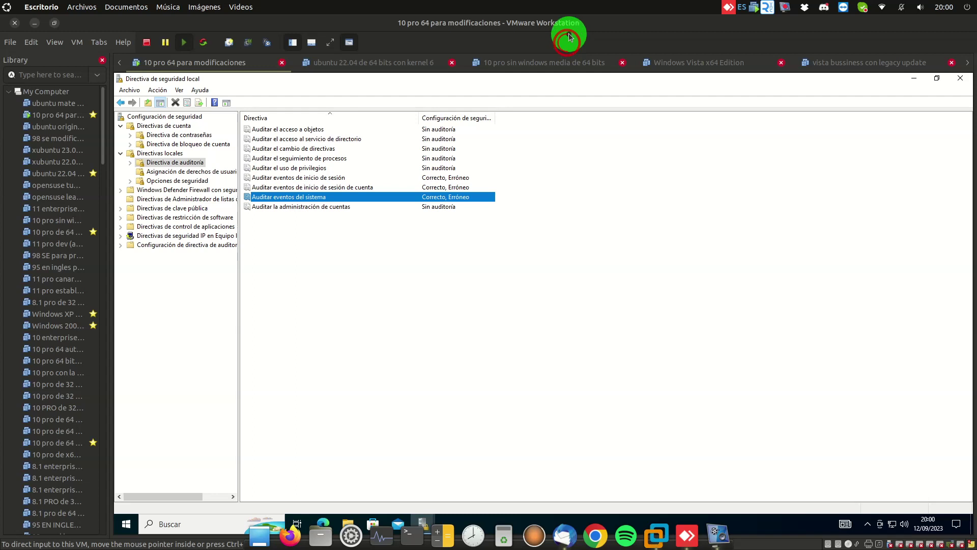
left_click(569, 28)
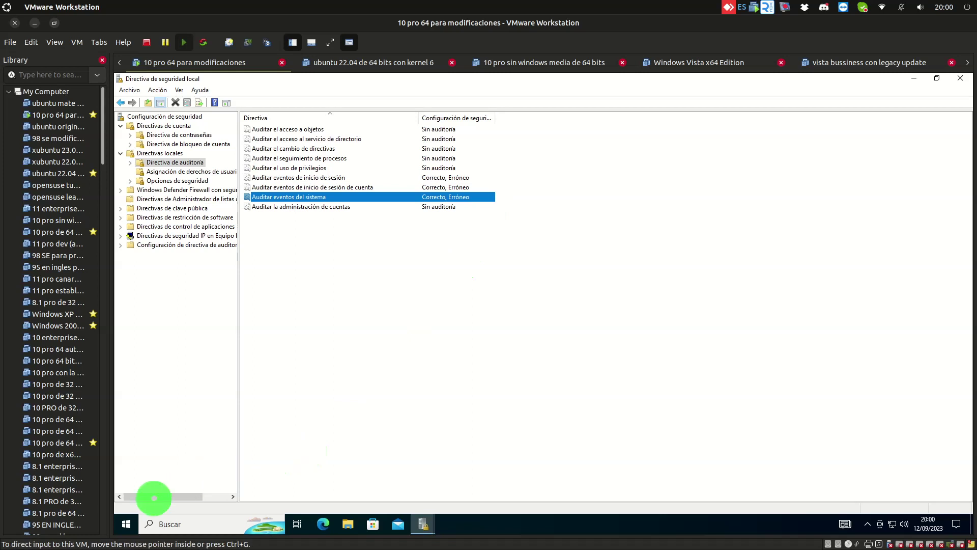
left_click(124, 524)
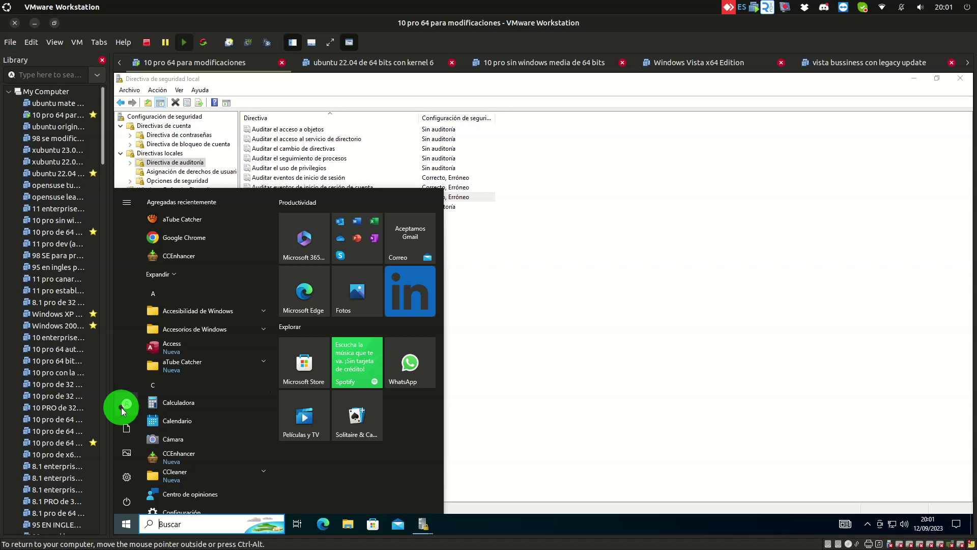
left_click(127, 404)
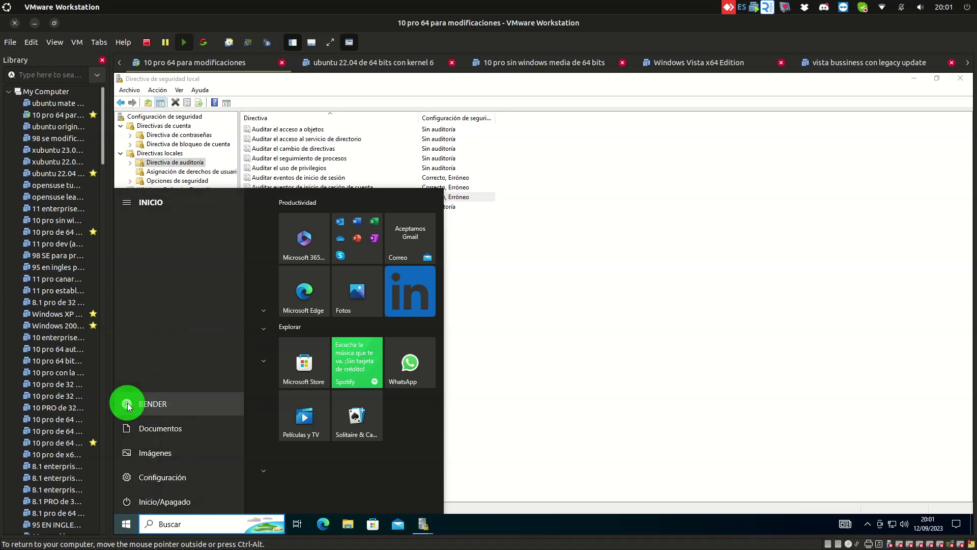
left_click(149, 377)
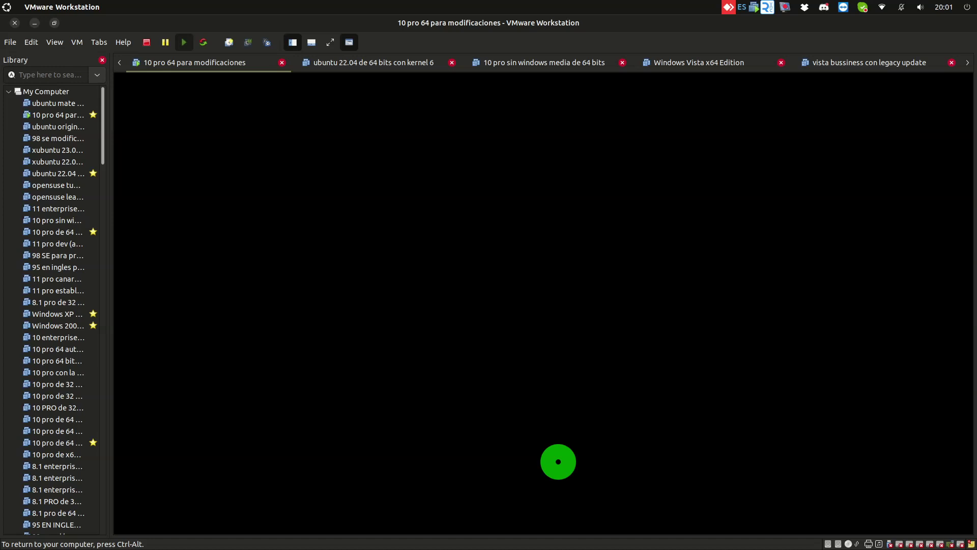
left_click(552, 340)
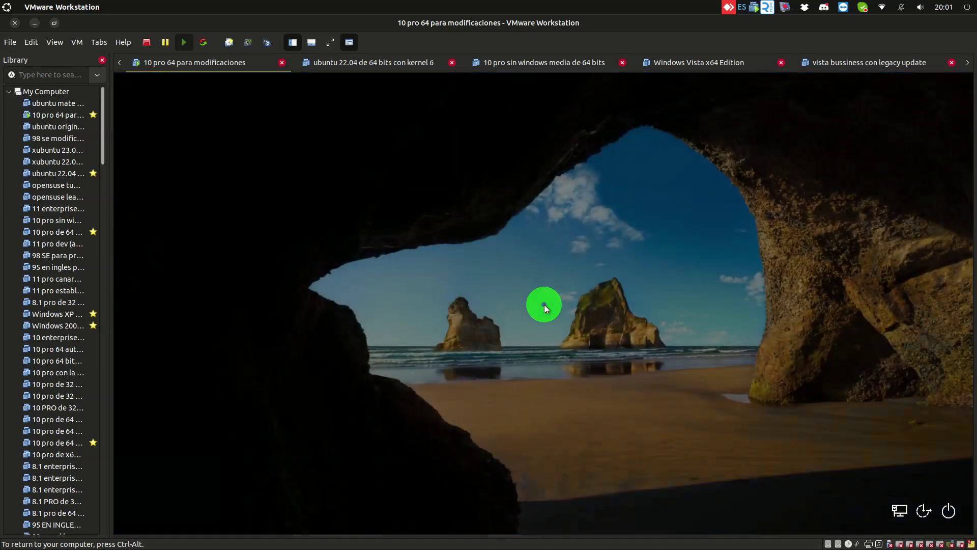
left_click(522, 341)
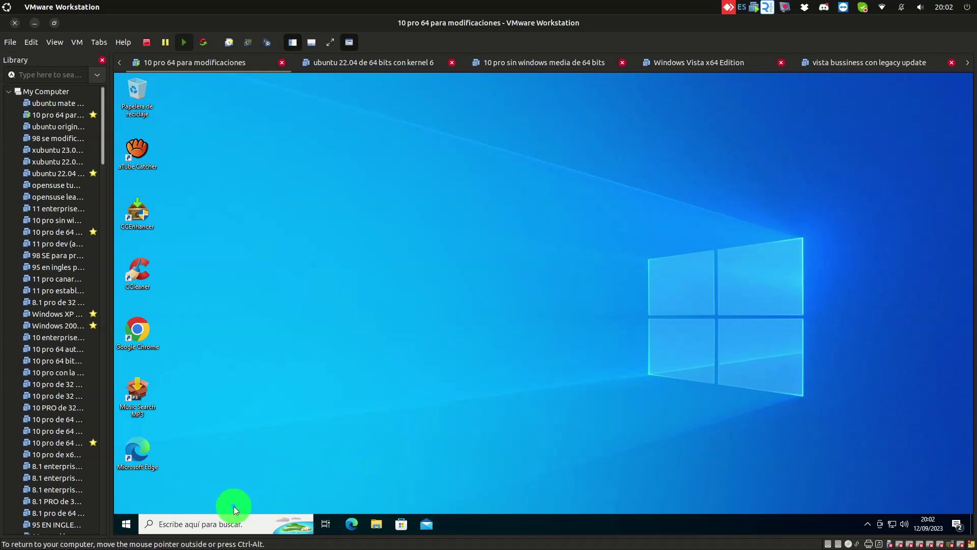
Sign the standard user out of Windows in the virtual machine and sign in with the administrator account
left_click(131, 537)
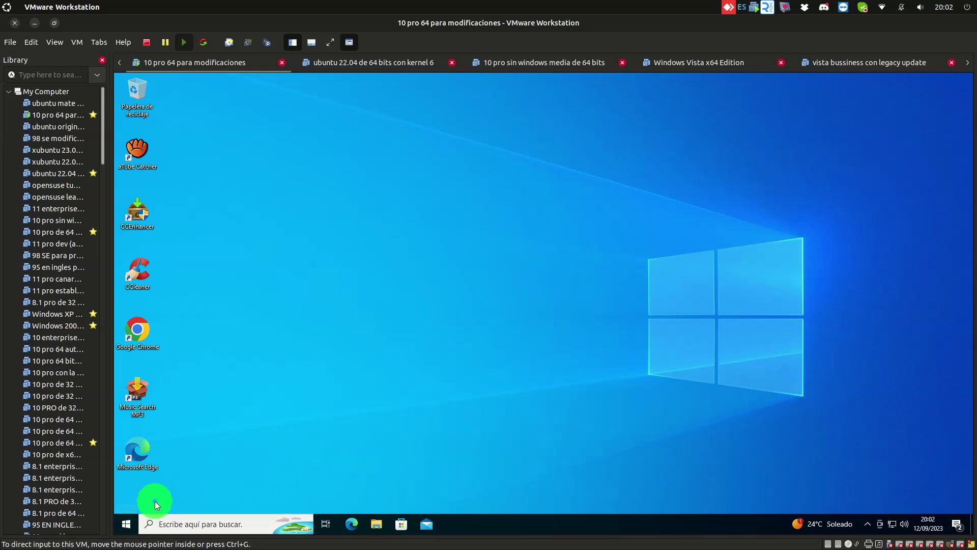
left_click(132, 523)
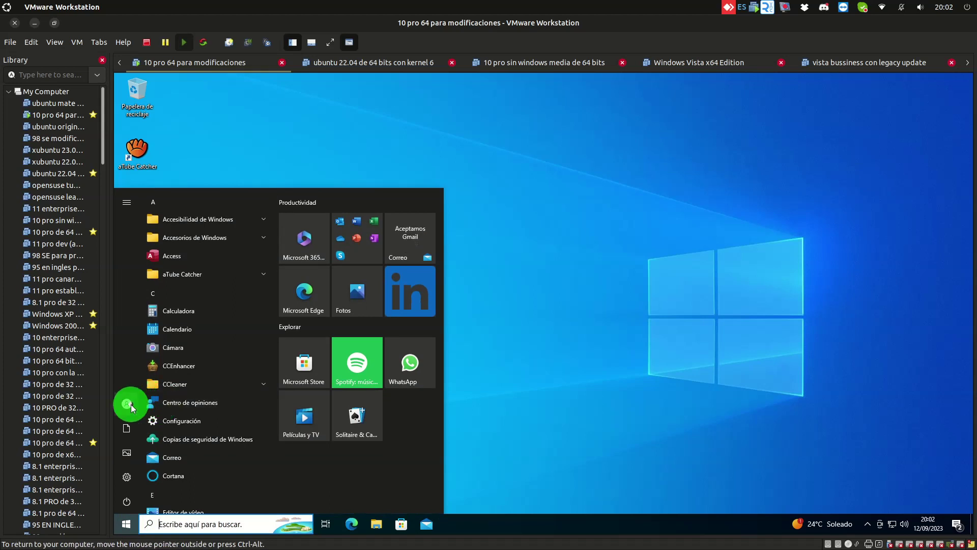
left_click(131, 404)
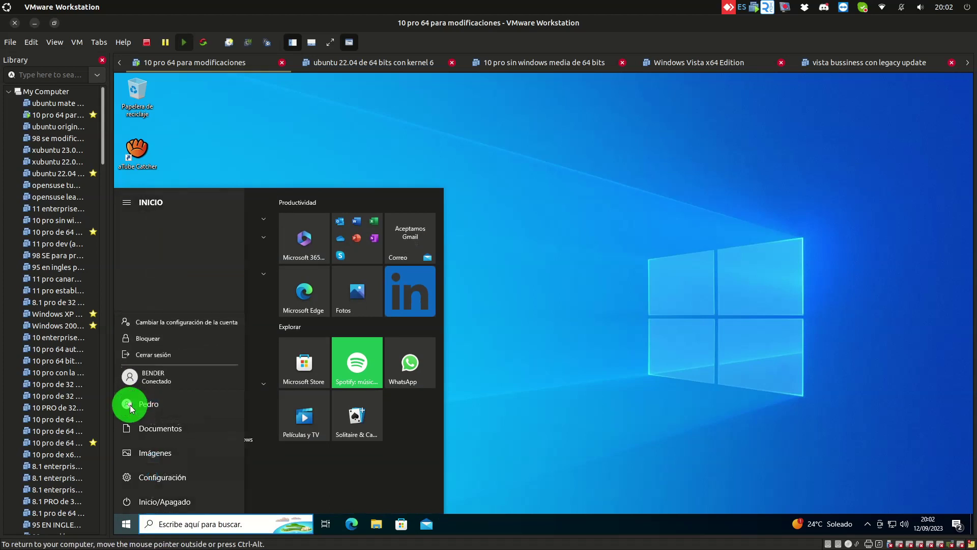
left_click(151, 357)
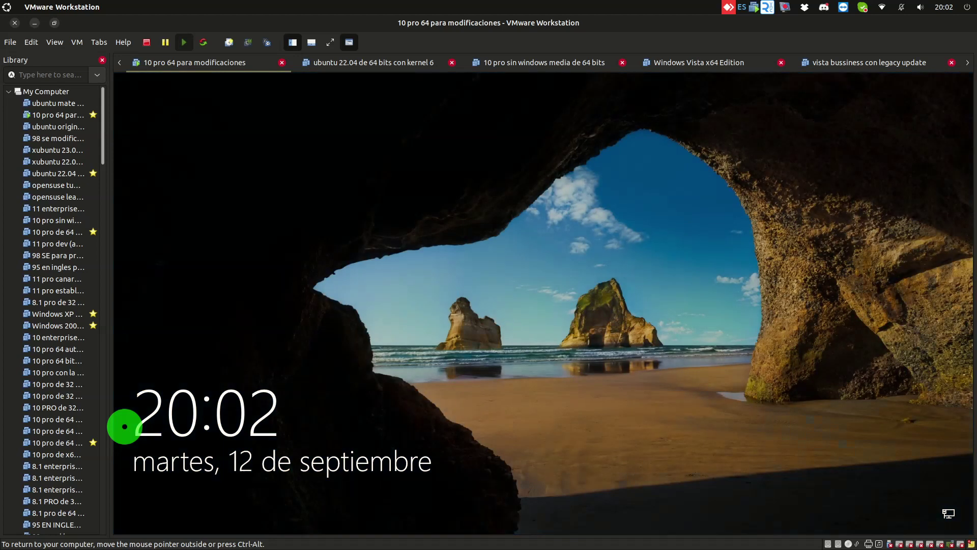
left_click(490, 401)
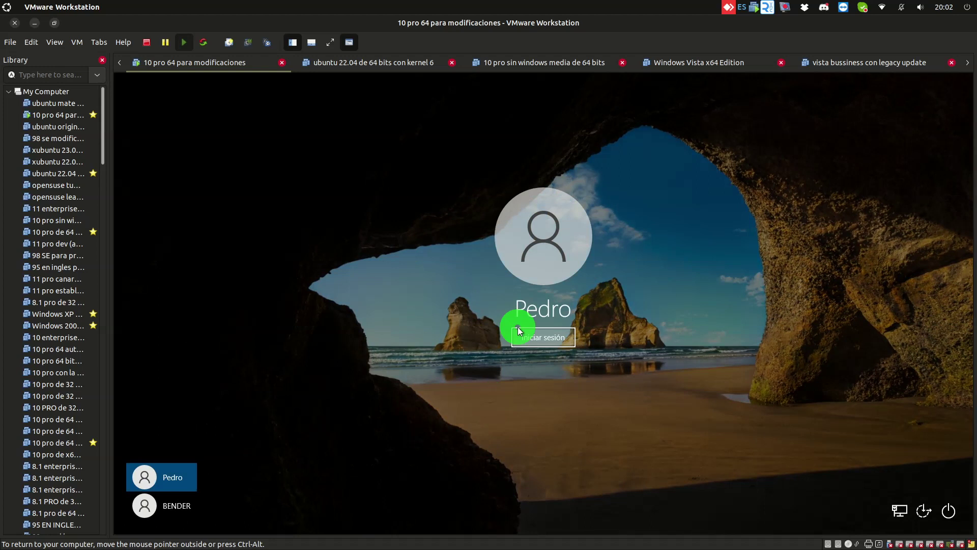
left_click(193, 506)
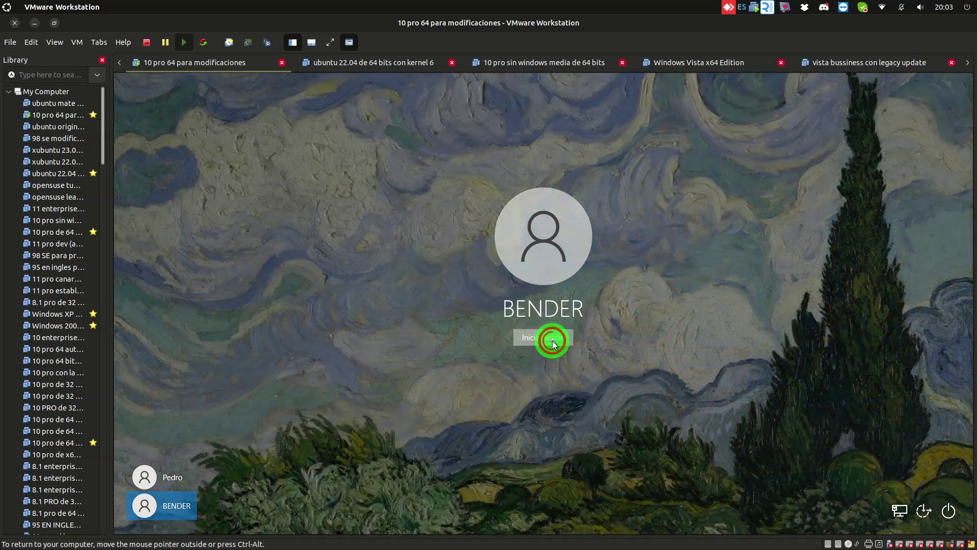
left_click(552, 340)
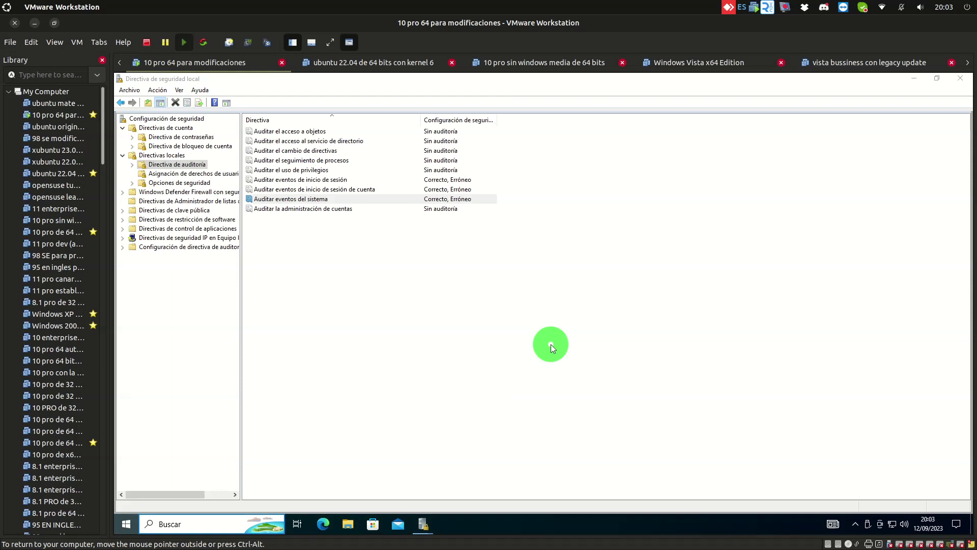
Close both open Directiva de seguridad local windows
key("super")
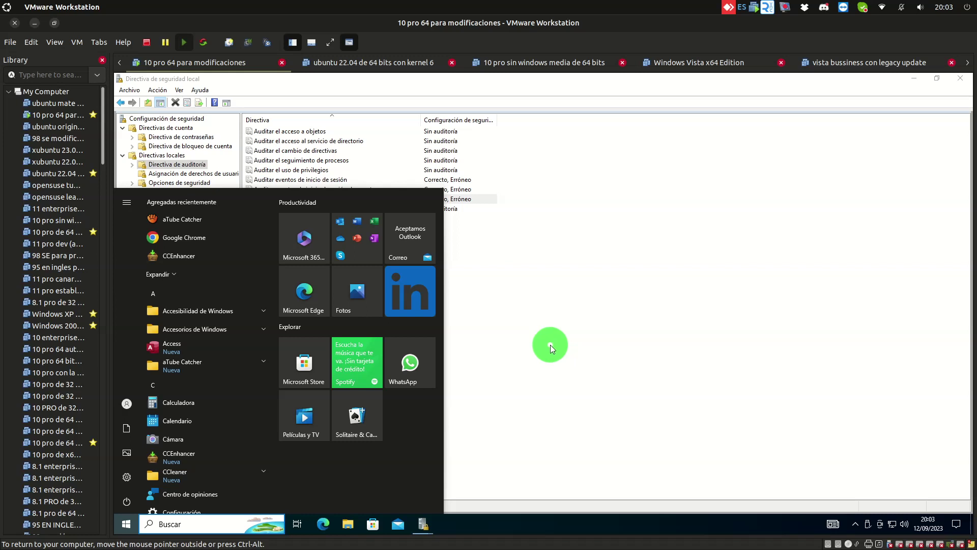
left_click(551, 344)
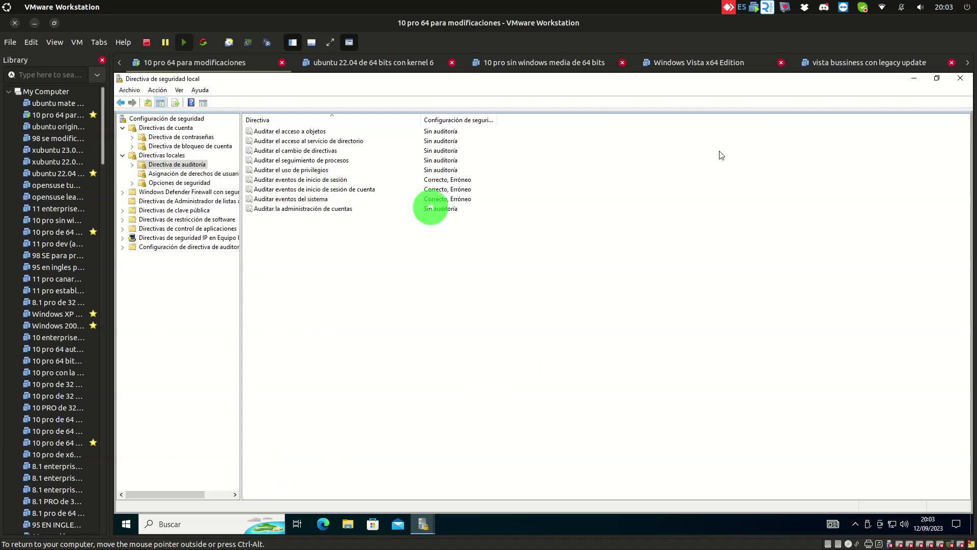
left_click(961, 85)
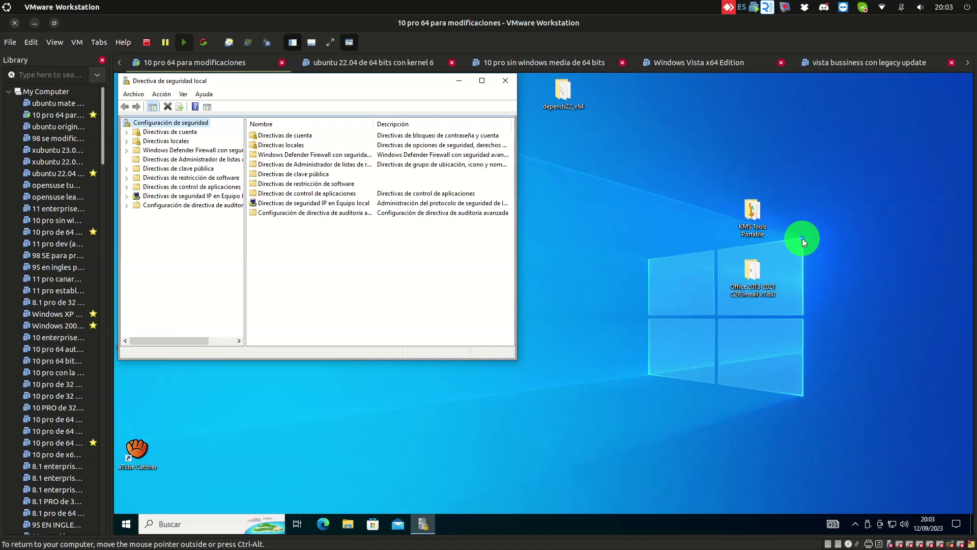
left_click(512, 83)
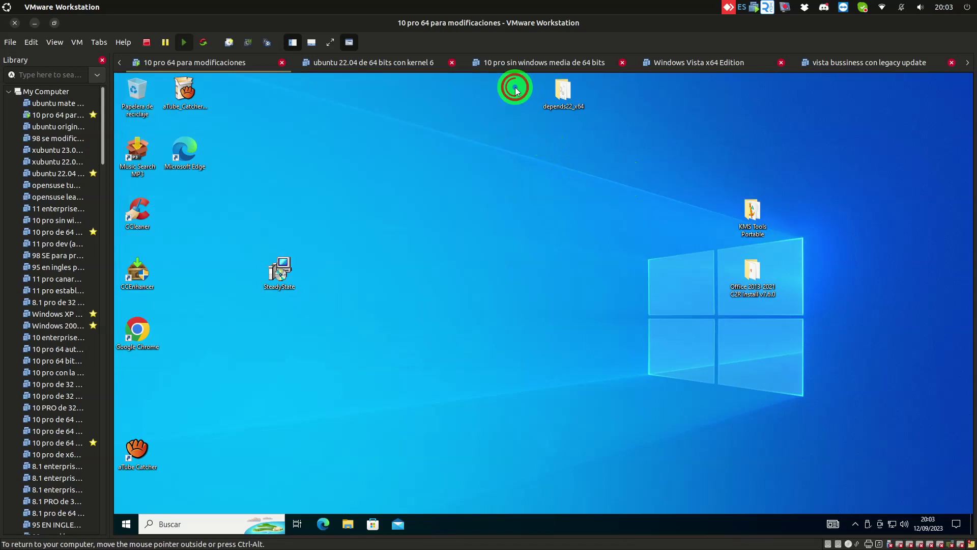
left_click(786, 14)
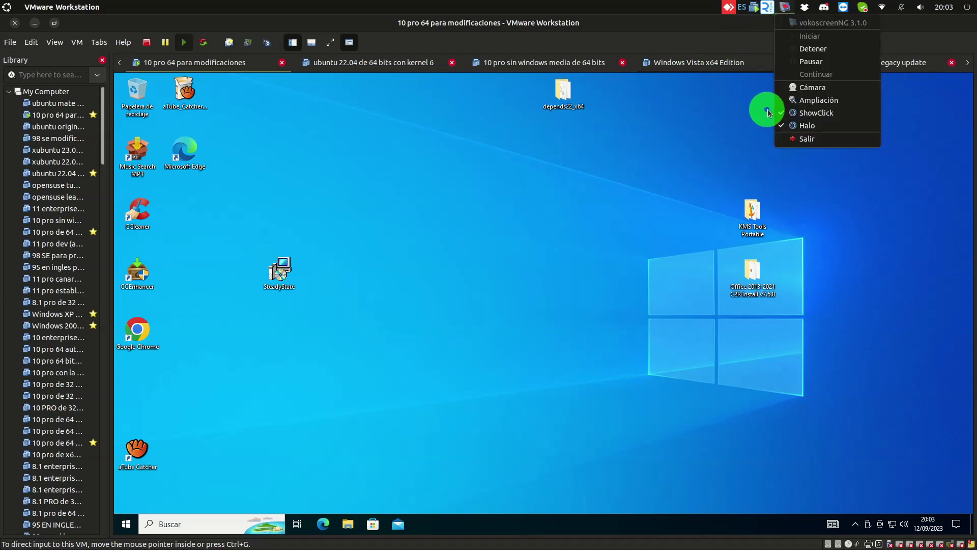
left_click(783, 101)
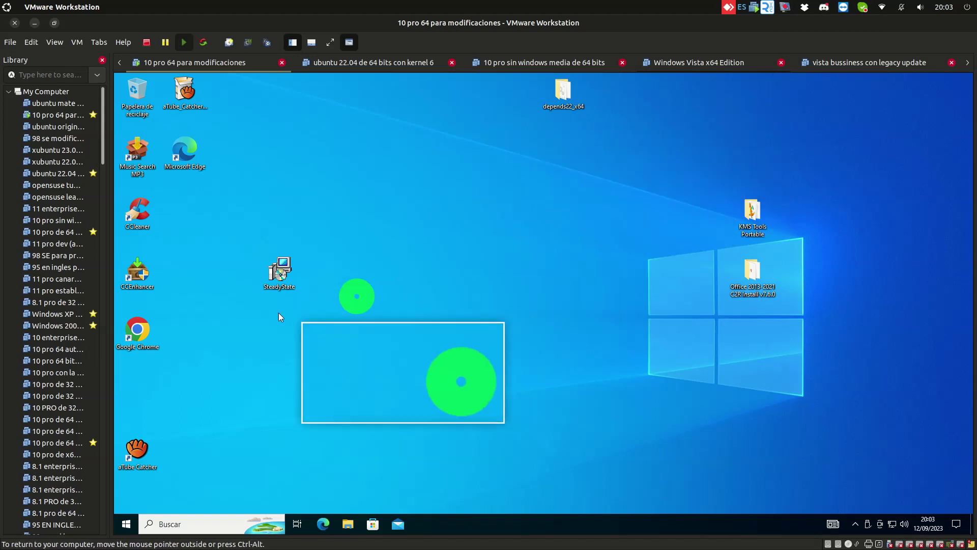
Open Visor de eventos from the Windows administrative tools and maximize its window
left_click(135, 533)
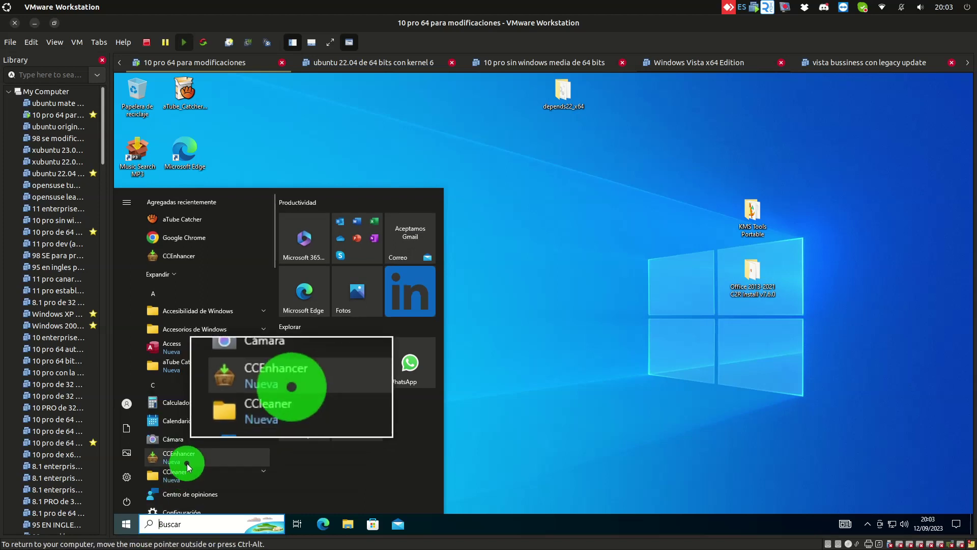
scroll(187, 466, "down", 5)
scroll(188, 467, "down", 1)
scroll(187, 466, "up", 3)
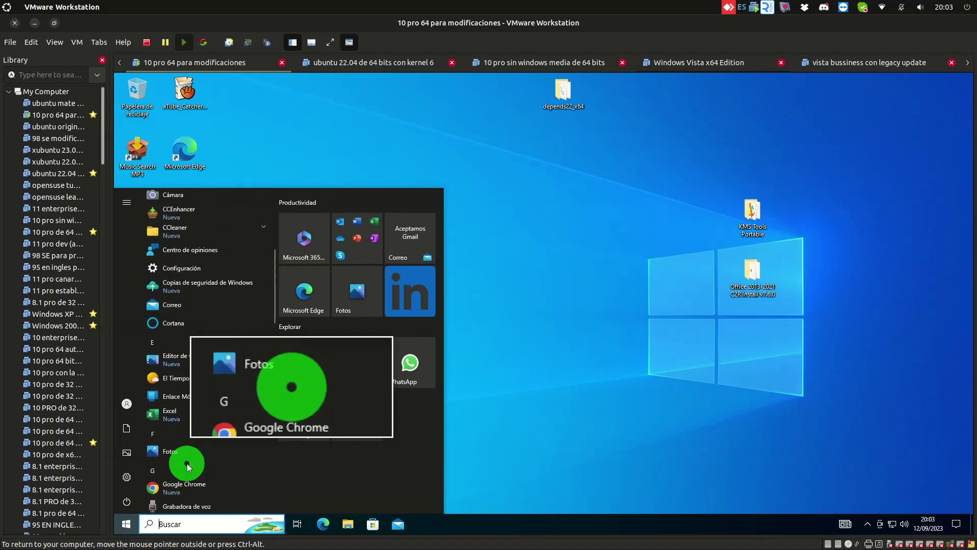
scroll(188, 467, "down", 2)
scroll(188, 466, "down", 2)
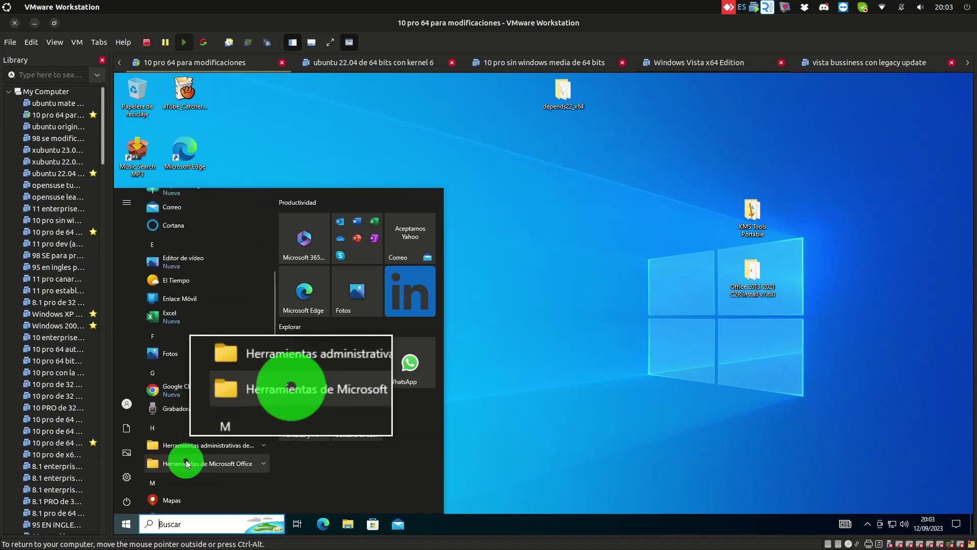
left_click(187, 453)
scroll(187, 455, "down", 4)
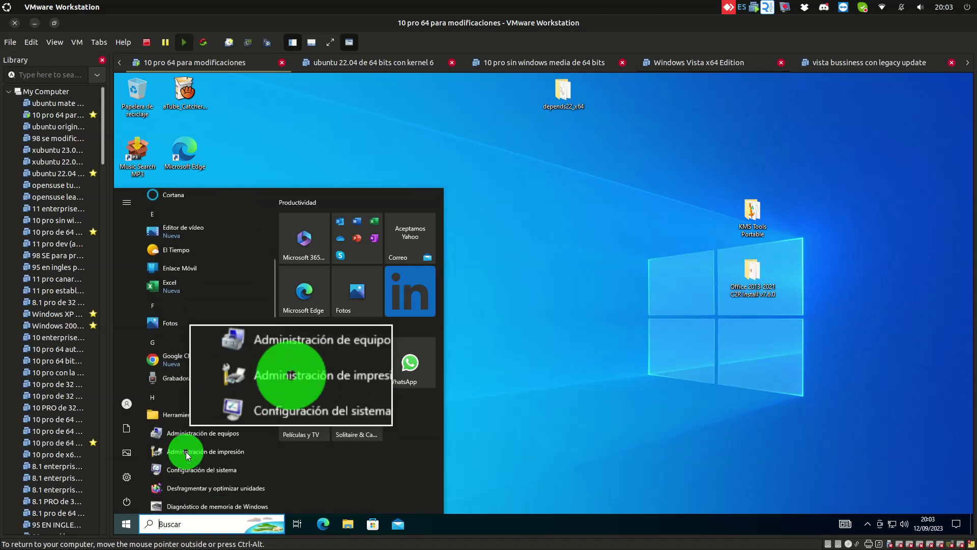
scroll(186, 455, "down", 10)
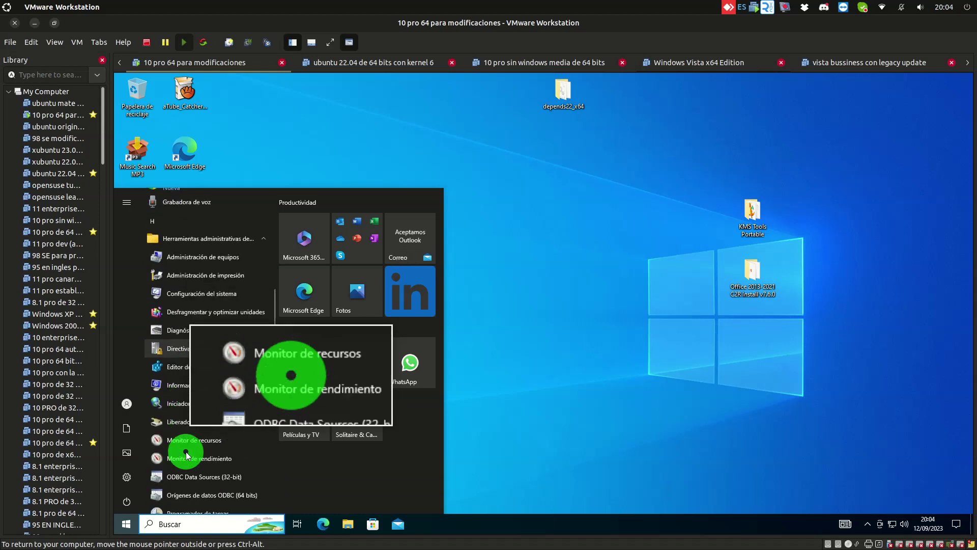
scroll(188, 454, "up", 2)
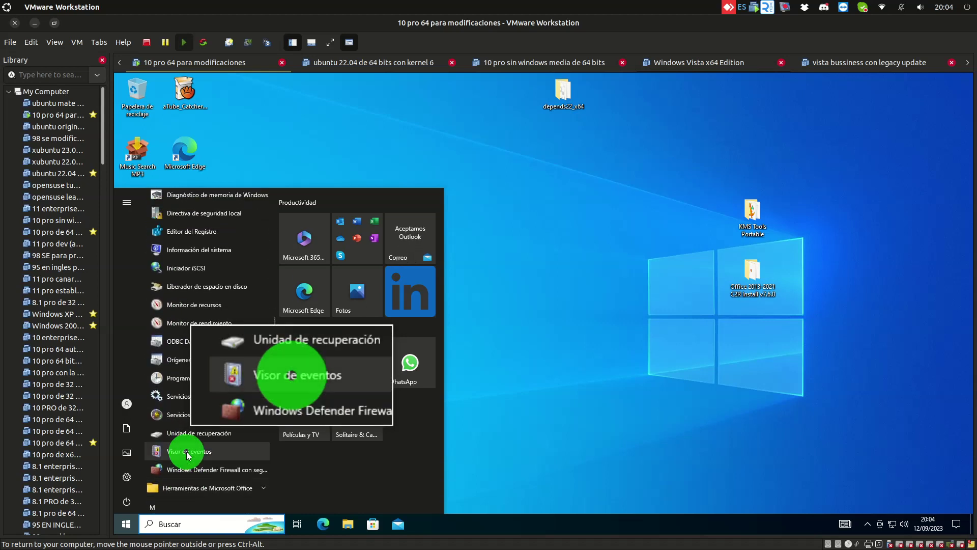
left_click(186, 452)
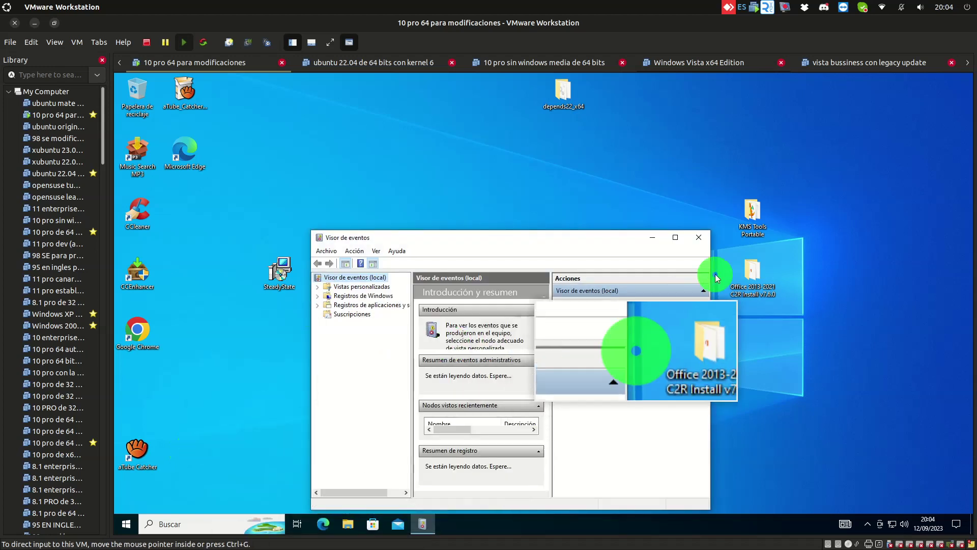
left_click(677, 237)
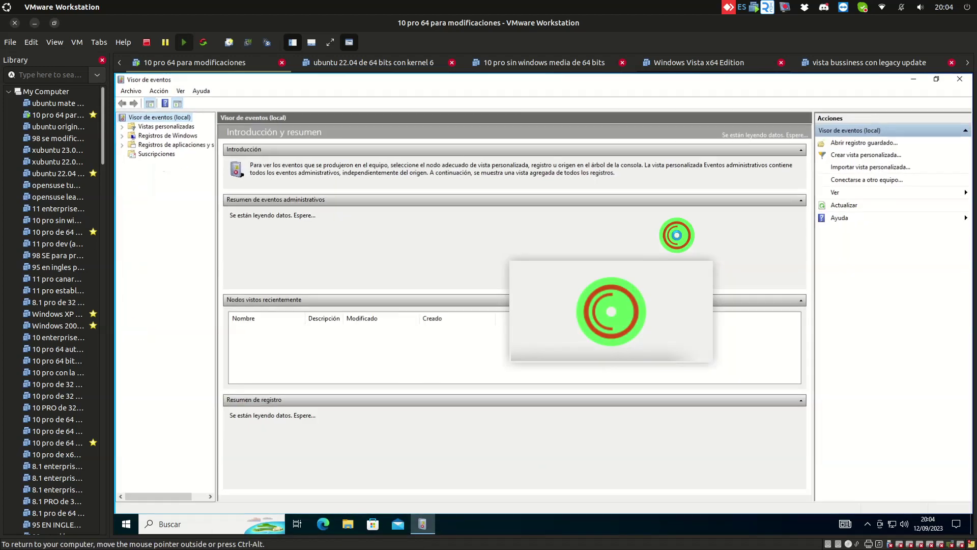
Open the Seguridad log under Registros de Windows
left_click(181, 135)
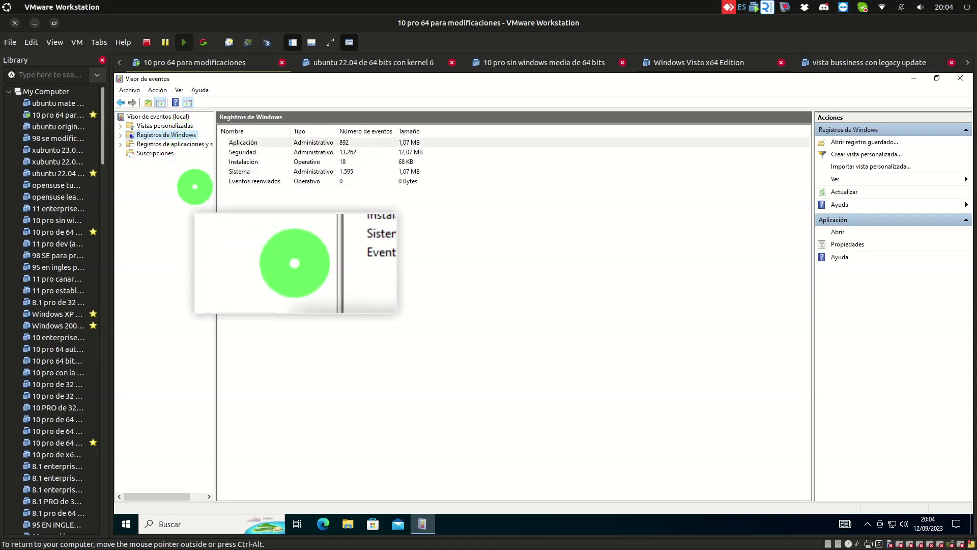
left_click(250, 152)
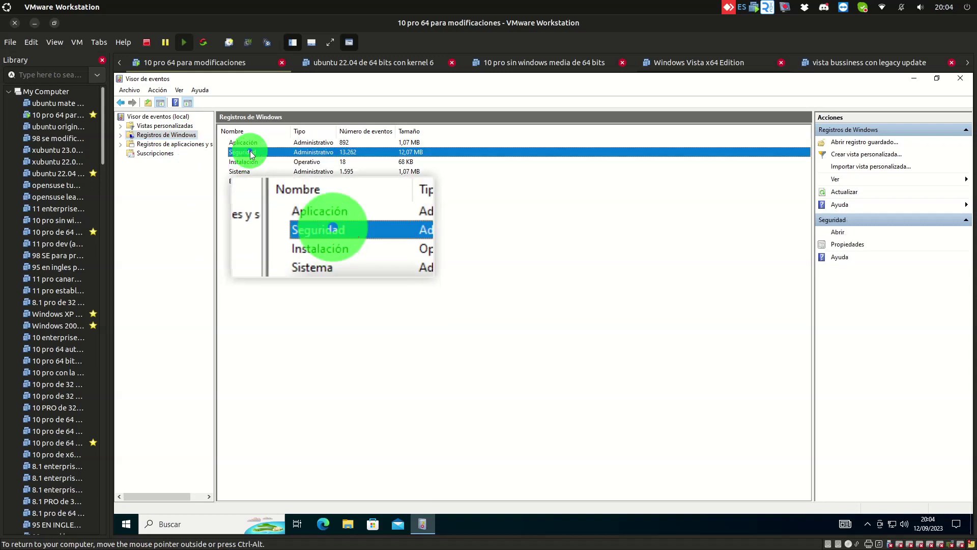
double_click(250, 153)
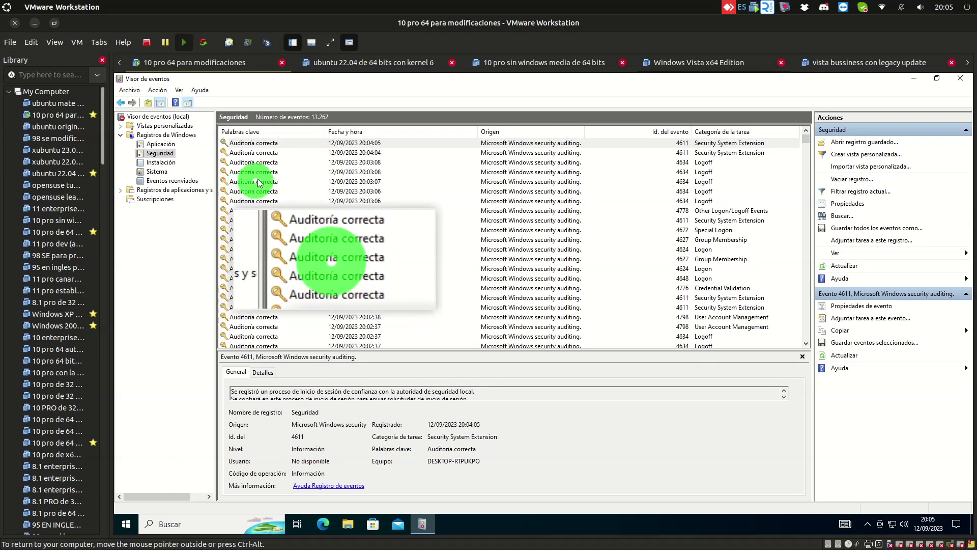
Read the properties of the most recent security event, including its subject and logon process, and close them
double_click(310, 148)
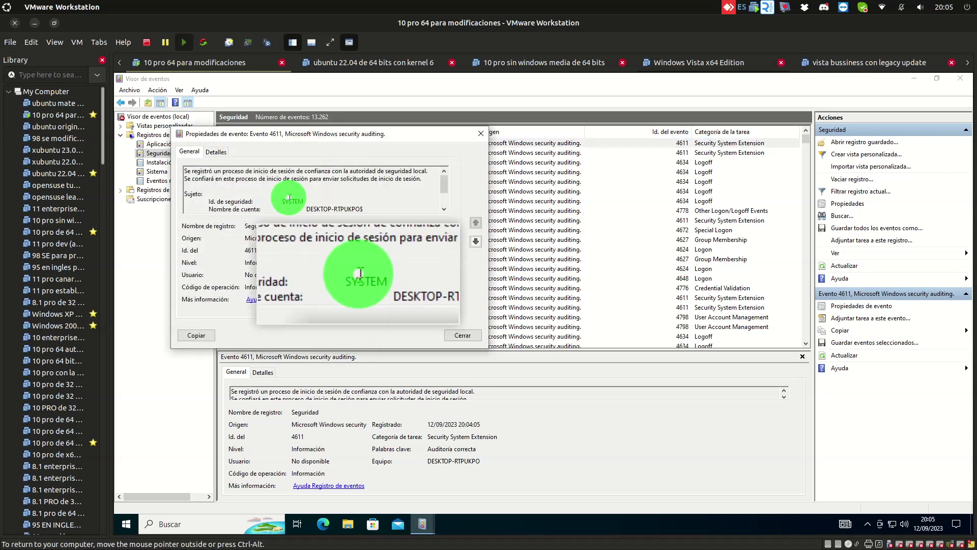
scroll(290, 198, "down", 1)
scroll(289, 198, "down", 1)
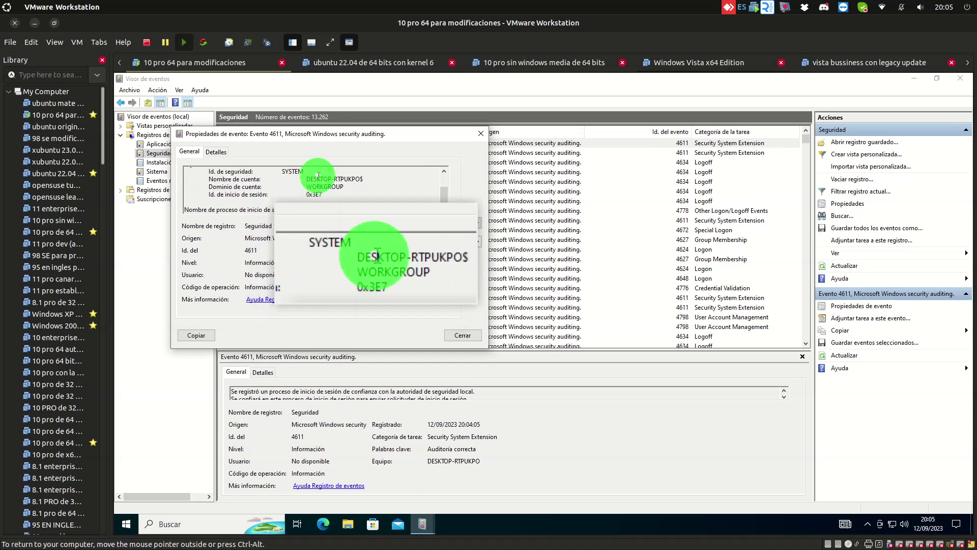
left_click(481, 134)
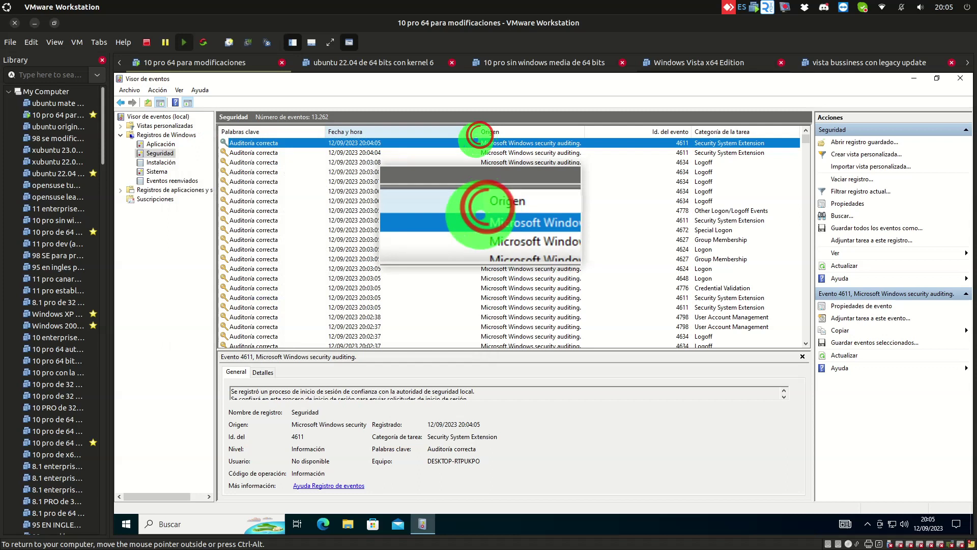
Select the second security event, enlarge the event preview area, and read its subject and logon process details
left_click(381, 153)
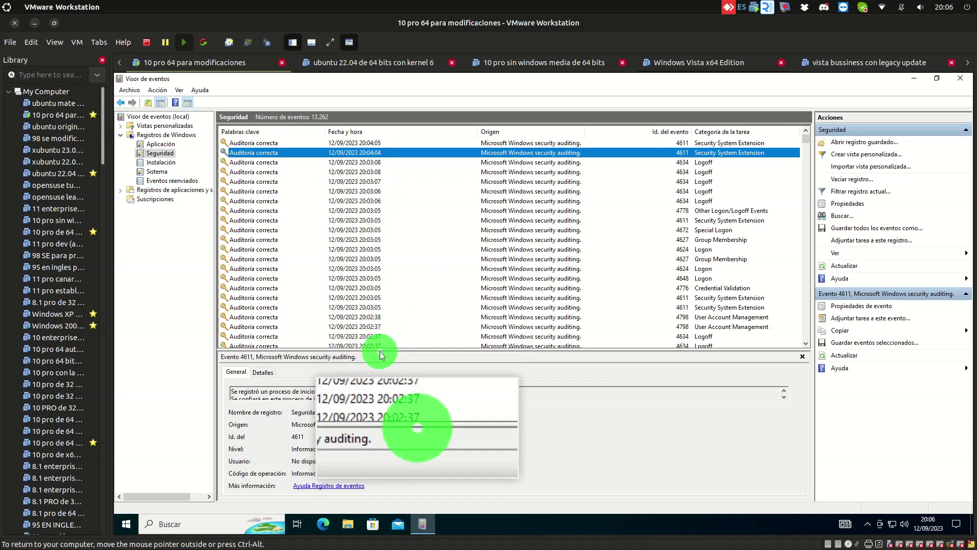
left_click_drag(382, 349, 401, 309)
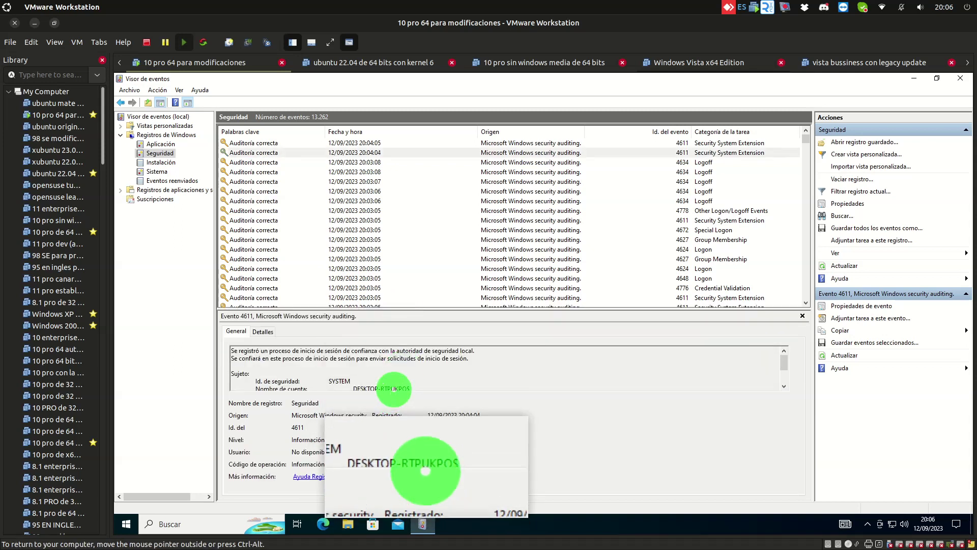
scroll(401, 373, "down", 1)
scroll(401, 373, "down", 1)
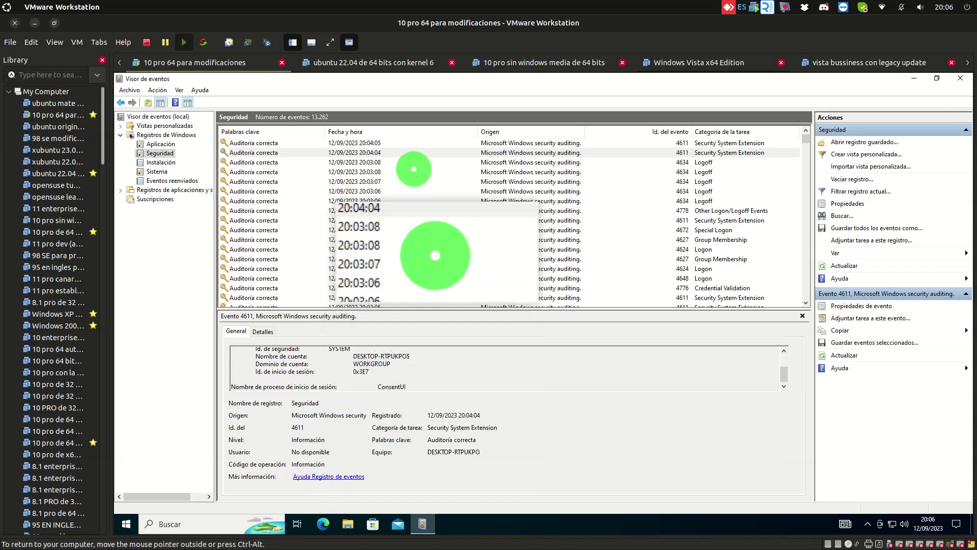
Look through the Logoff and Logon events in the Seguridad log one by one, examining each event's general details
left_click(407, 181)
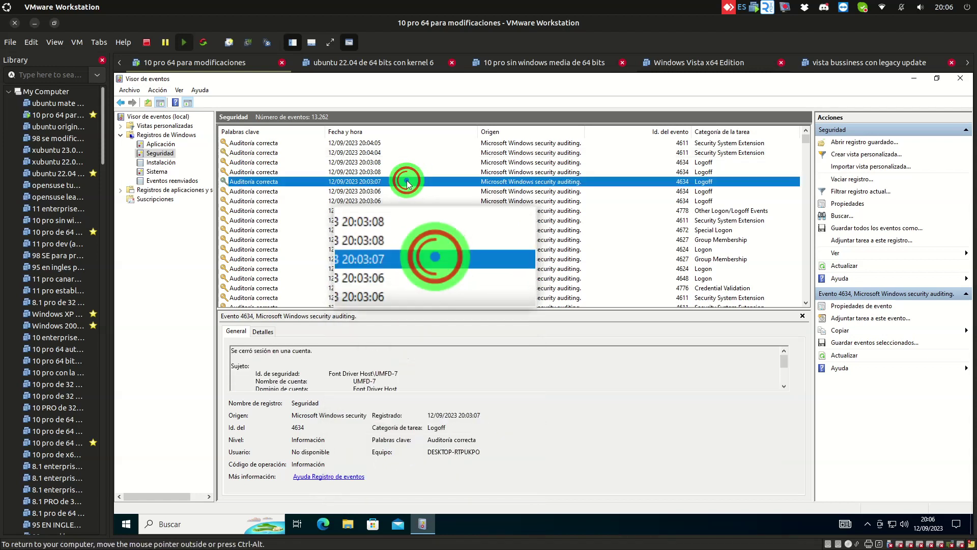
key("Up")
key("Up")
key("Up")
key("Down")
key("Down")
key("Down")
key("Down")
key("Down")
key("Down")
key("Down")
key("Down")
key("Down")
key("Down")
key("Down")
key("Down")
key("Down")
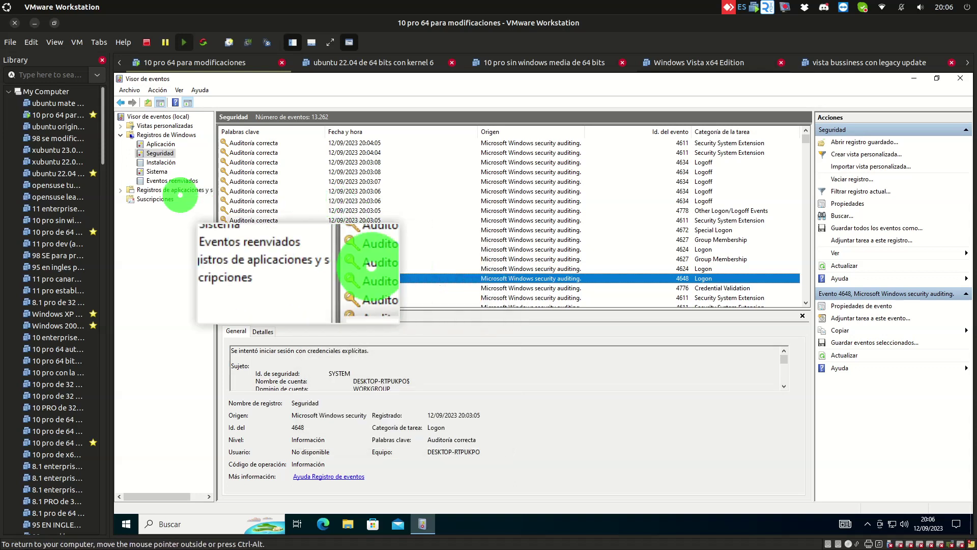
Examine the Sistema, Eventos reenviados and Aplicación logs, and close Visor de eventos
left_click(158, 174)
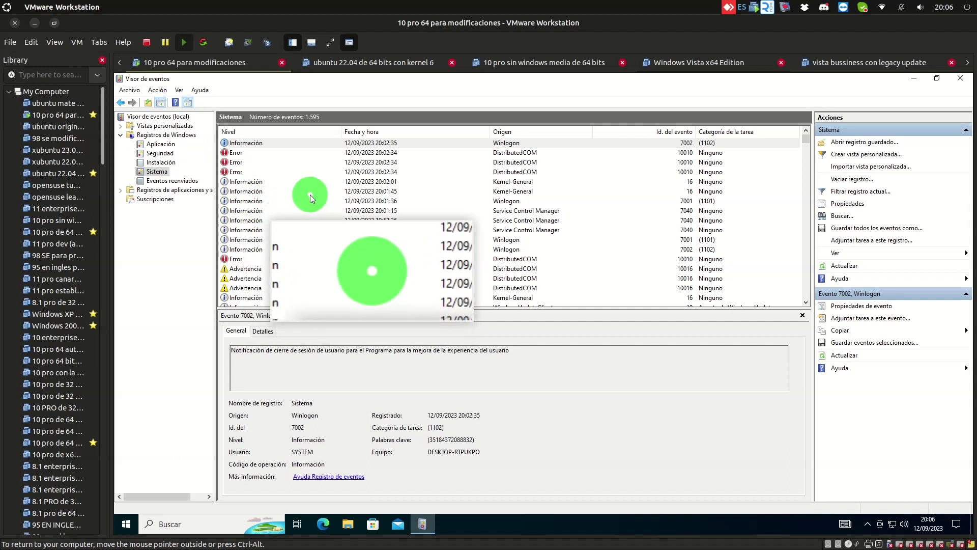
left_click(300, 201)
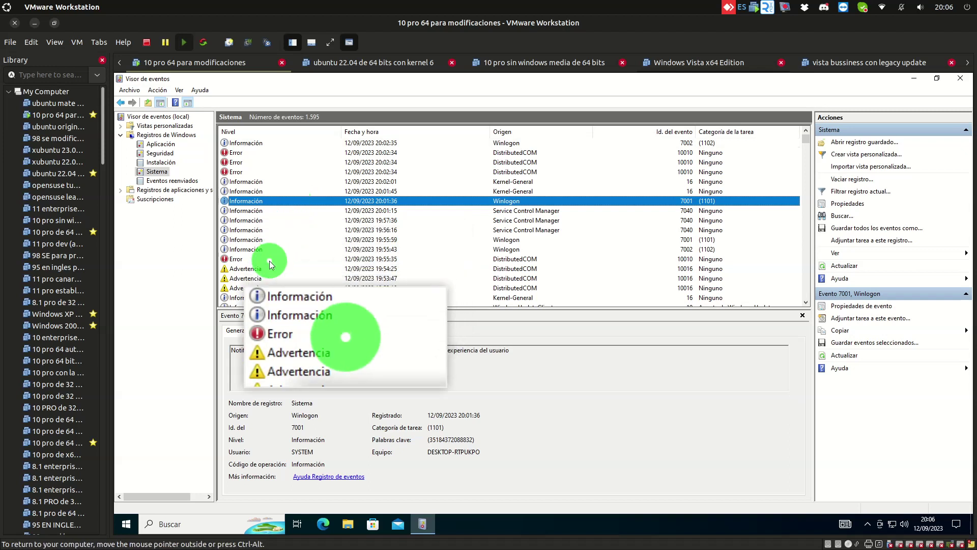
scroll(270, 260, "down", 2)
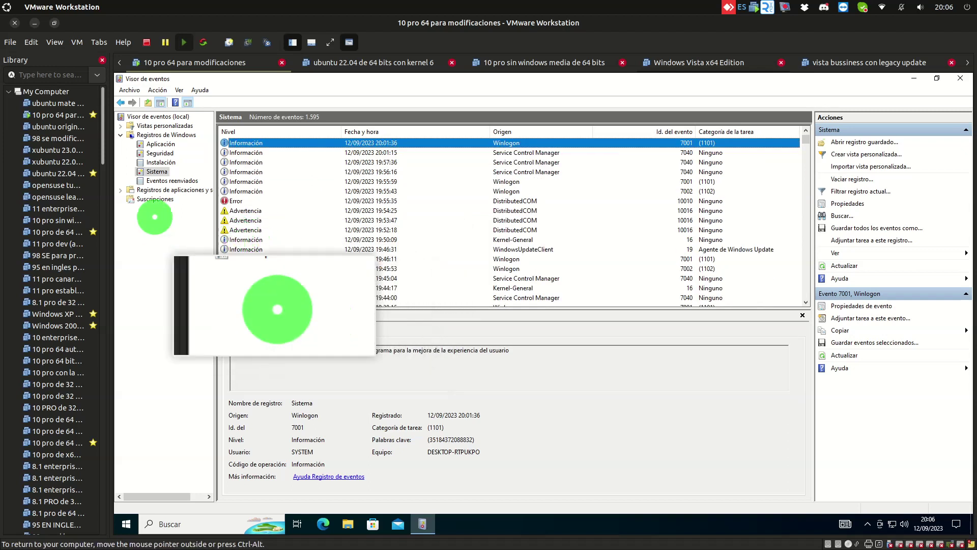
left_click(172, 182)
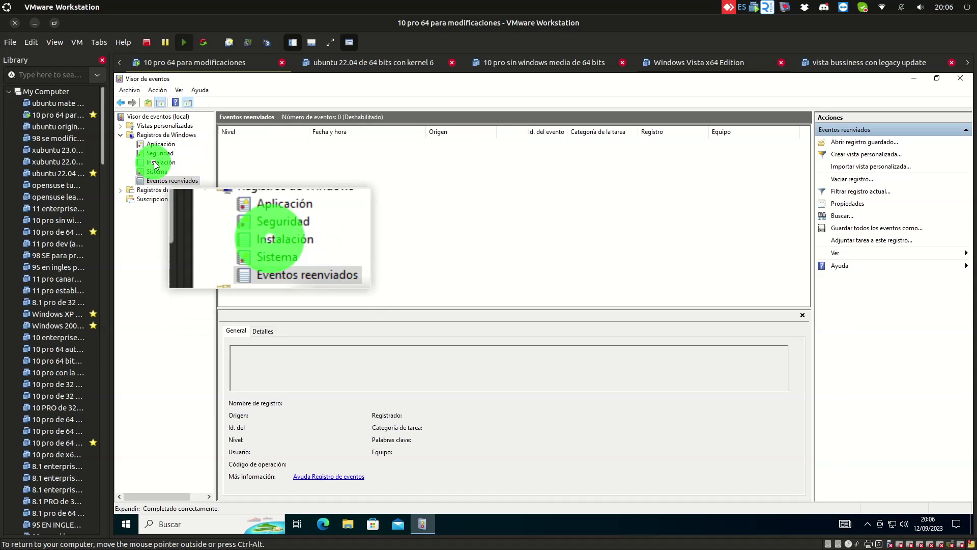
left_click(161, 145)
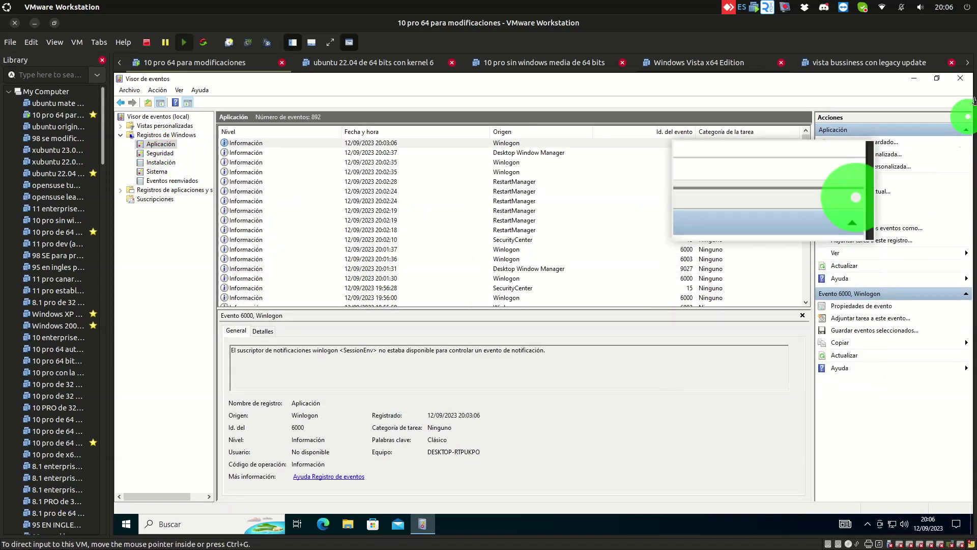
left_click(968, 82)
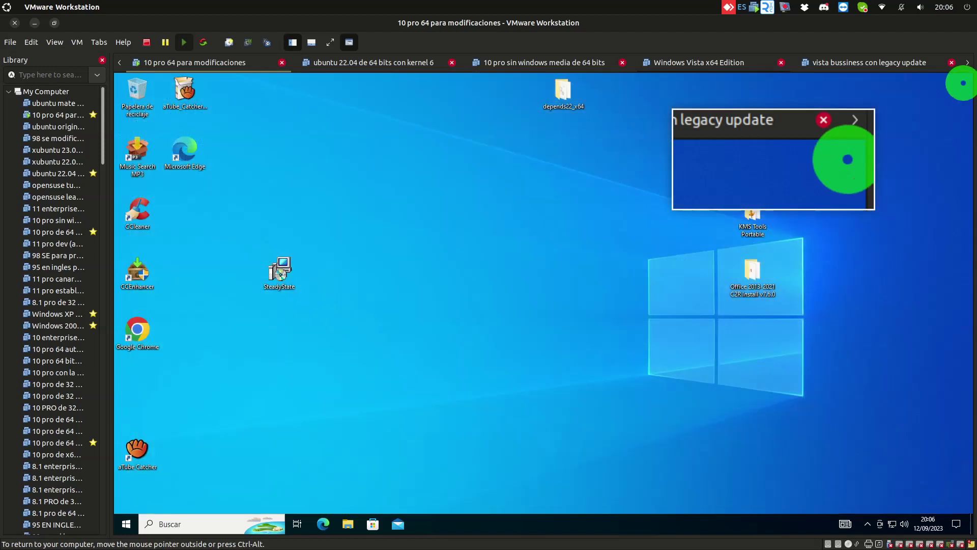
left_click(785, 10)
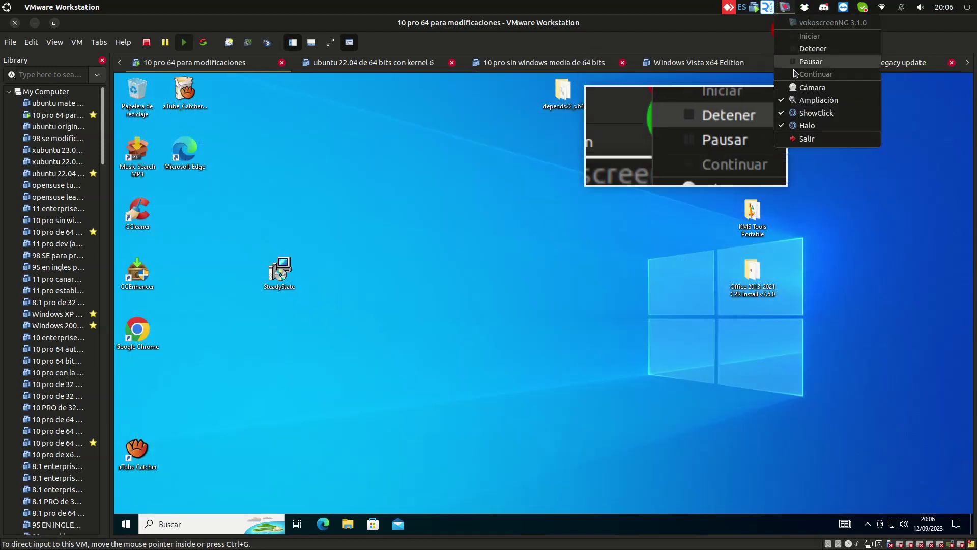
left_click(809, 99)
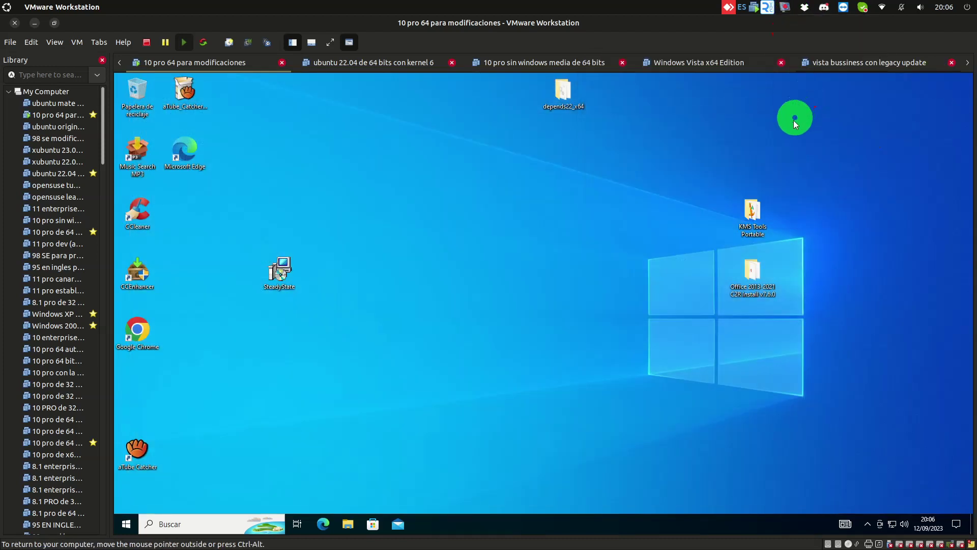